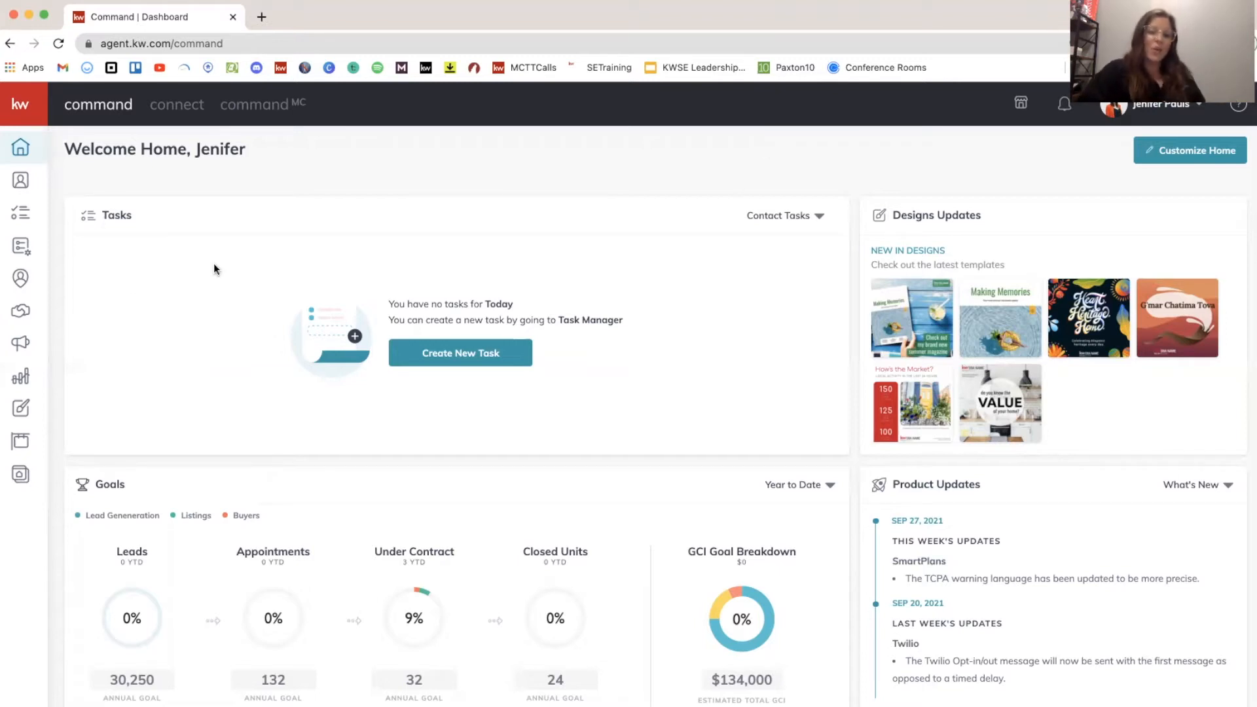
Step: Open the Designs section and start creating a new Social design
{"action": "left_click", "coordinate": [30, 409]}
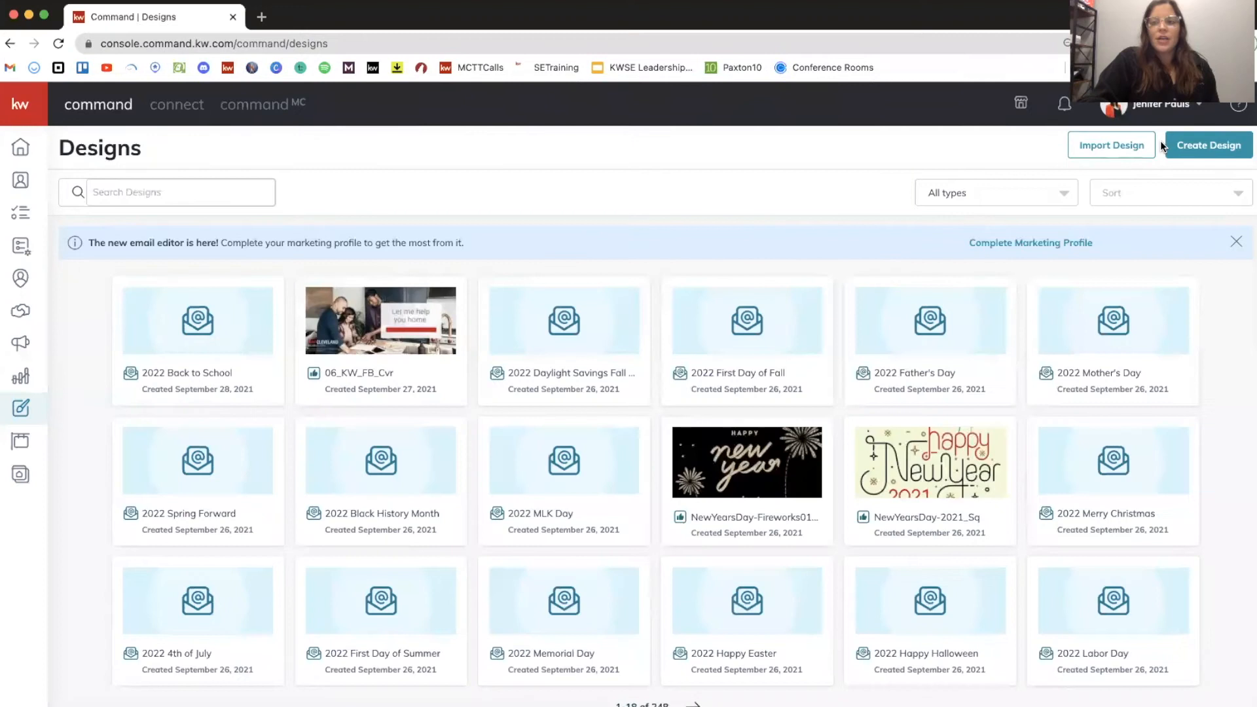
{"action": "left_click", "coordinate": [1204, 147]}
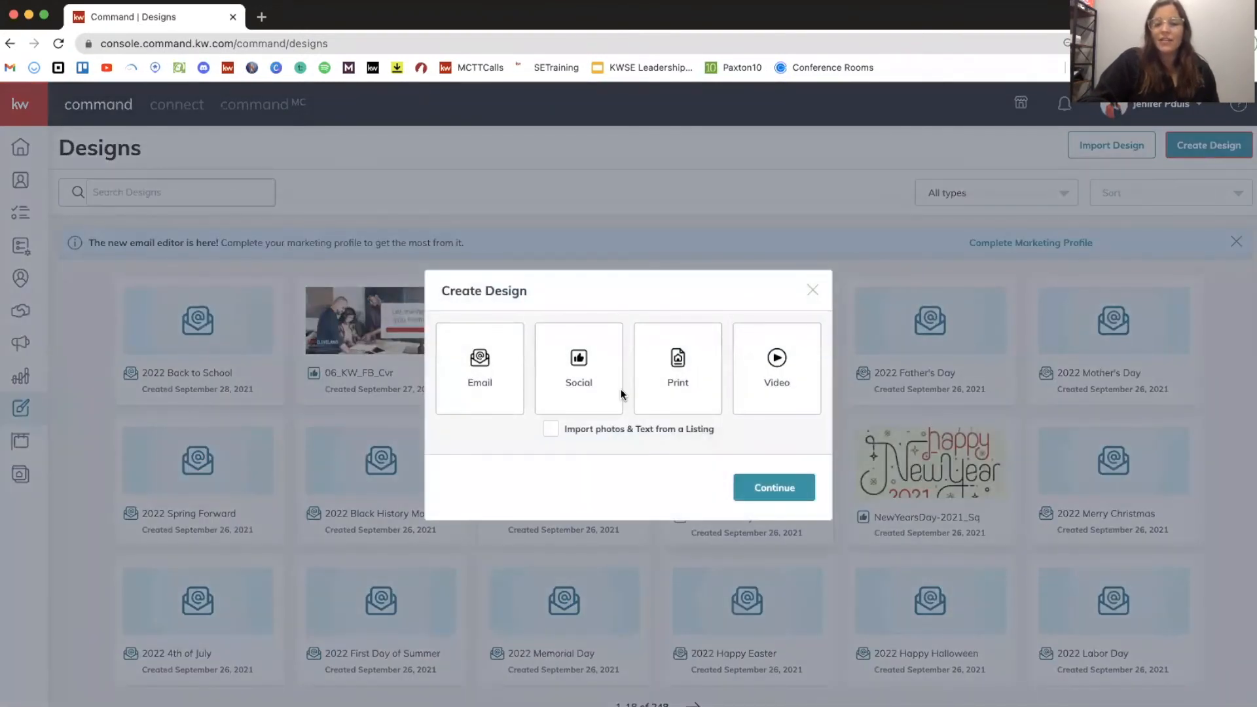
{"action": "left_click", "coordinate": [610, 393]}
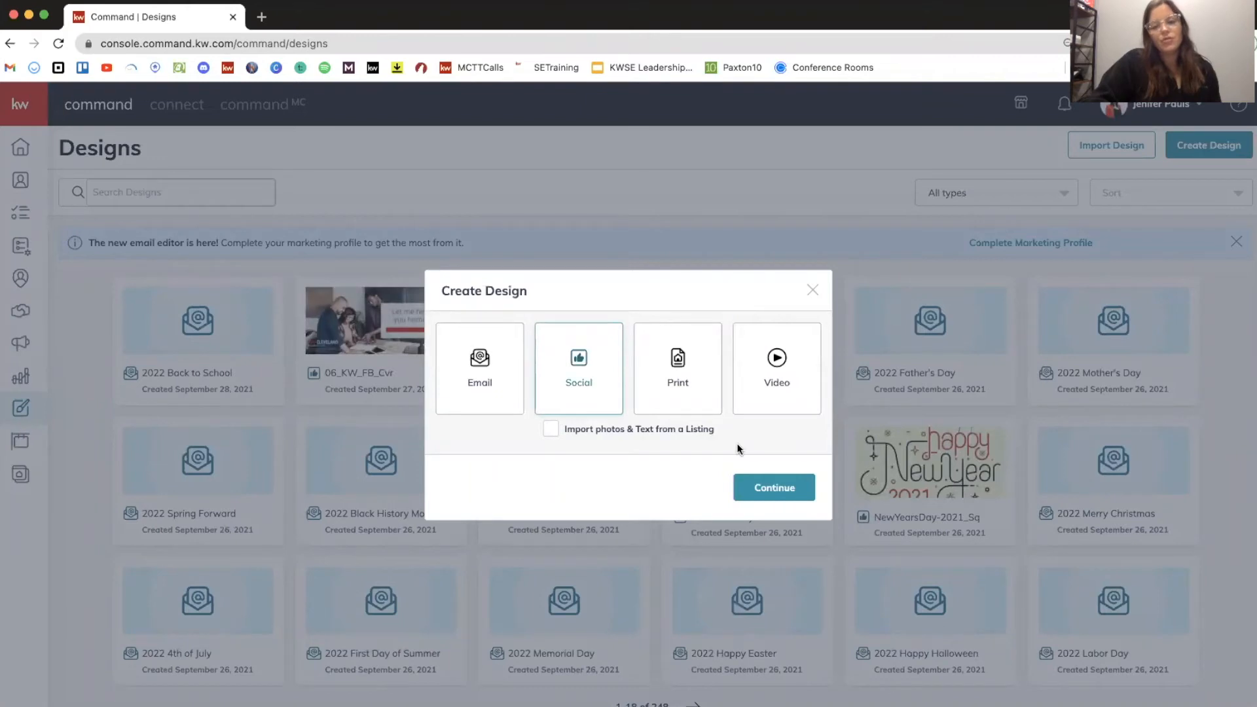
{"action": "left_click", "coordinate": [767, 491]}
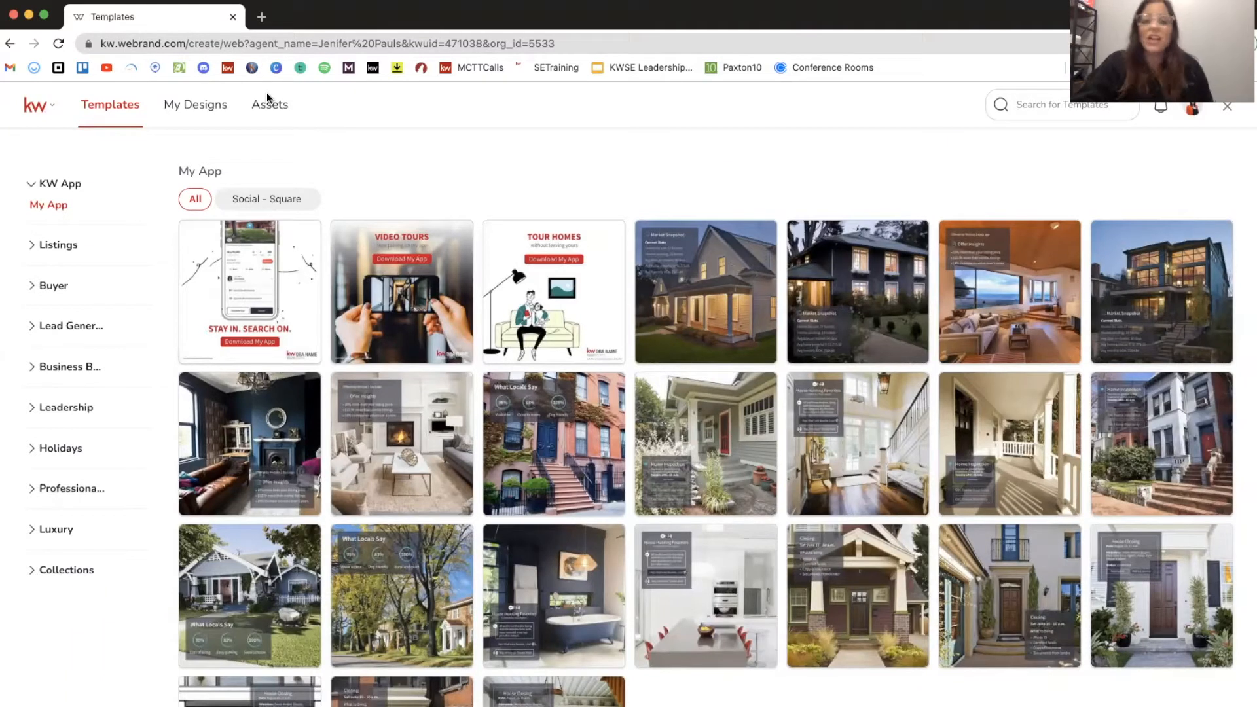
Step: Check the existing designs, then filter the Social Branding templates to Facebook Covers
{"action": "left_click", "coordinate": [203, 110]}
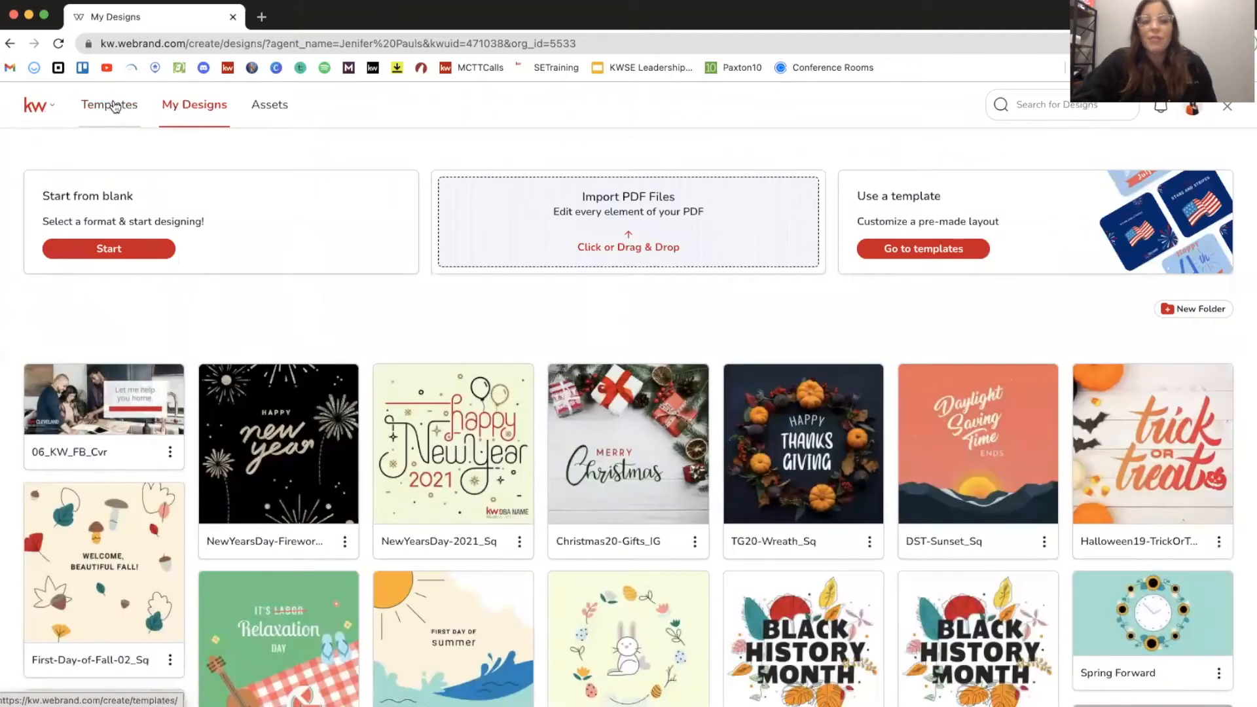
{"action": "left_click", "coordinate": [115, 107]}
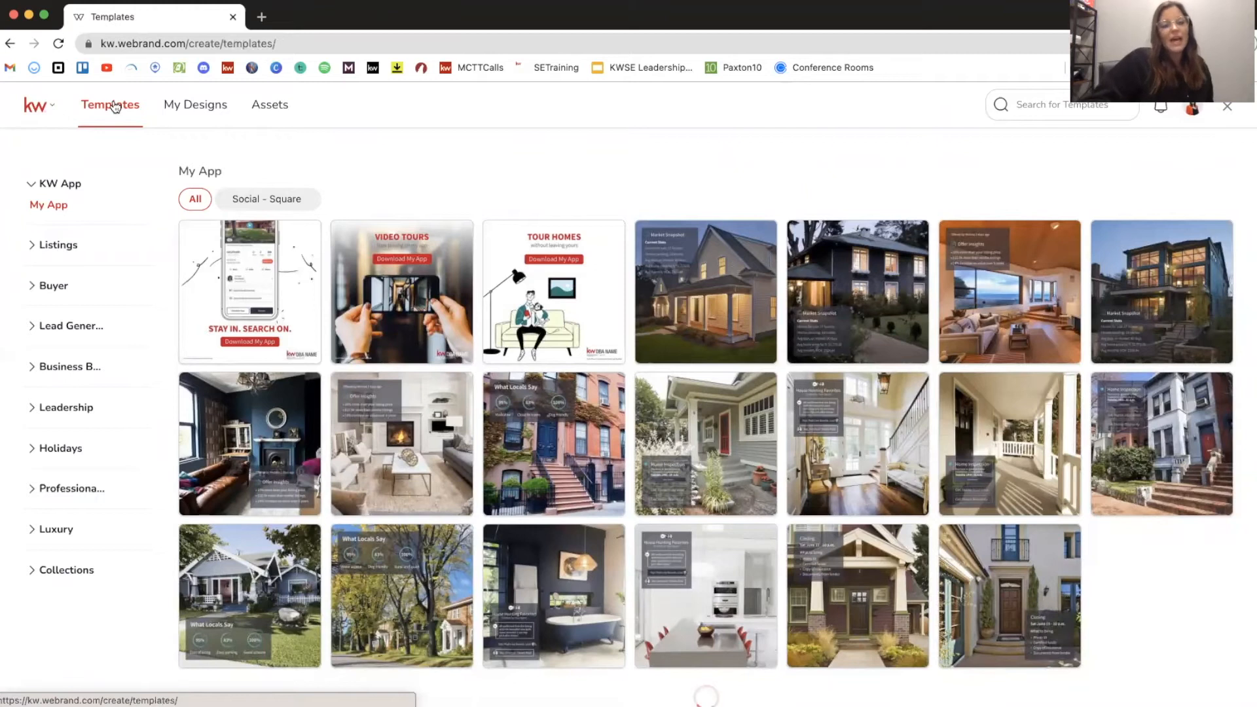
{"action": "left_click", "coordinate": [82, 377]}
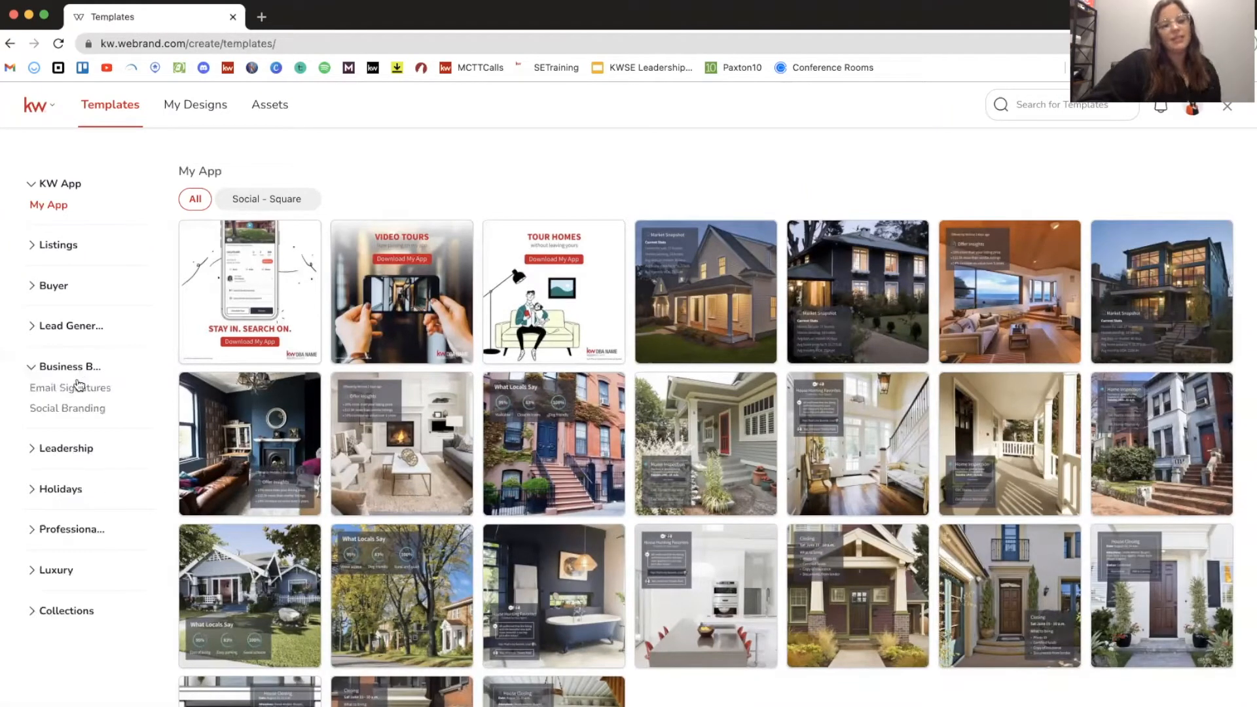
{"action": "left_click", "coordinate": [77, 414]}
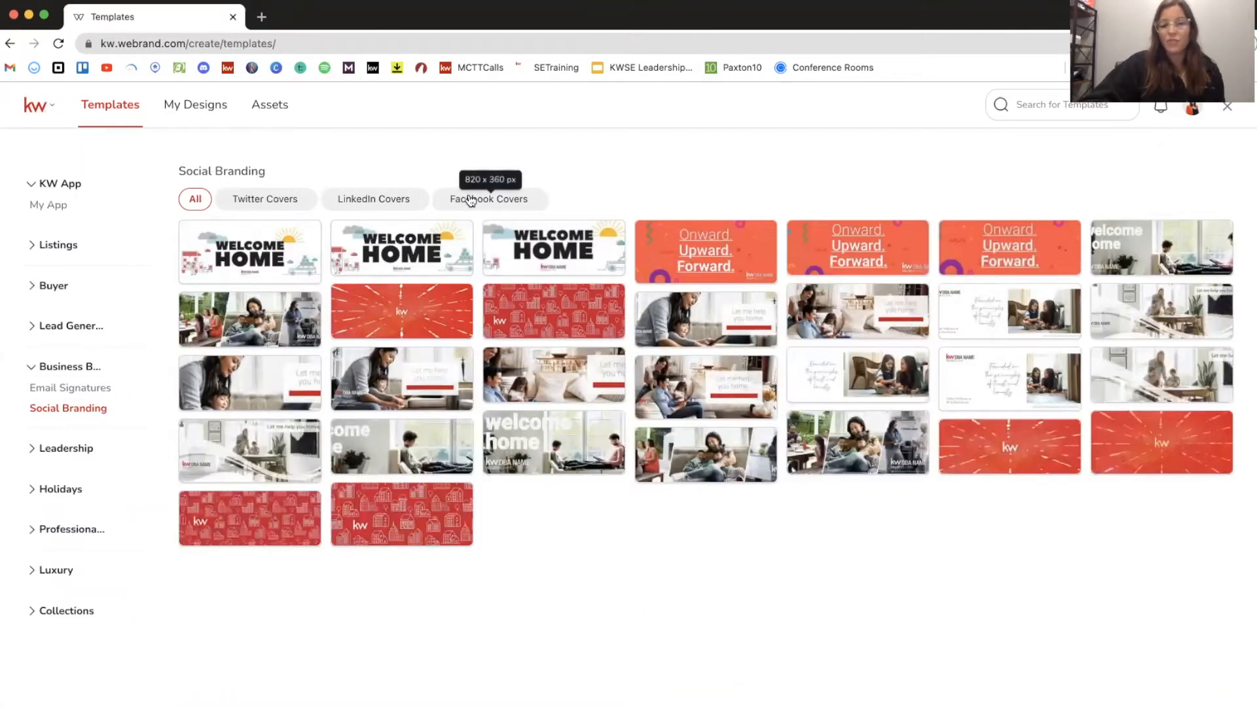
{"action": "left_click", "coordinate": [469, 200]}
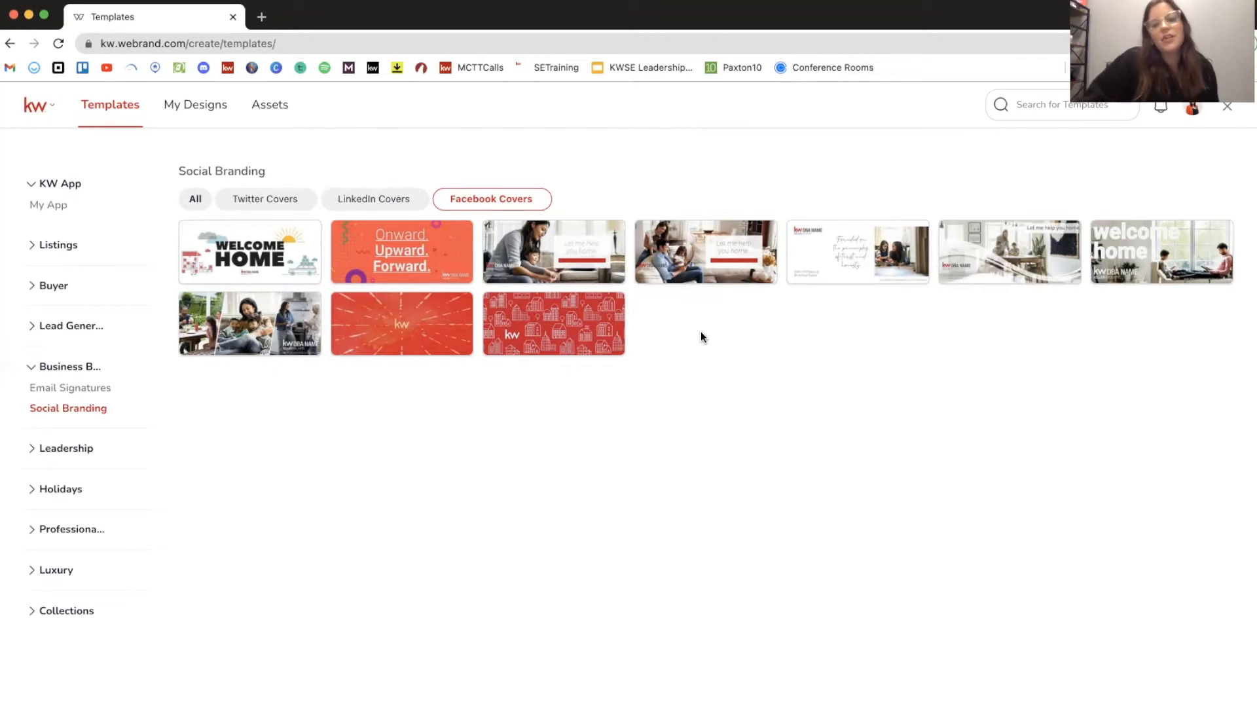
Step: Open the 06_KW_FB_Cvr template for editing and skip the pages menu tip
{"action": "mouse_move", "coordinate": [738, 280]}
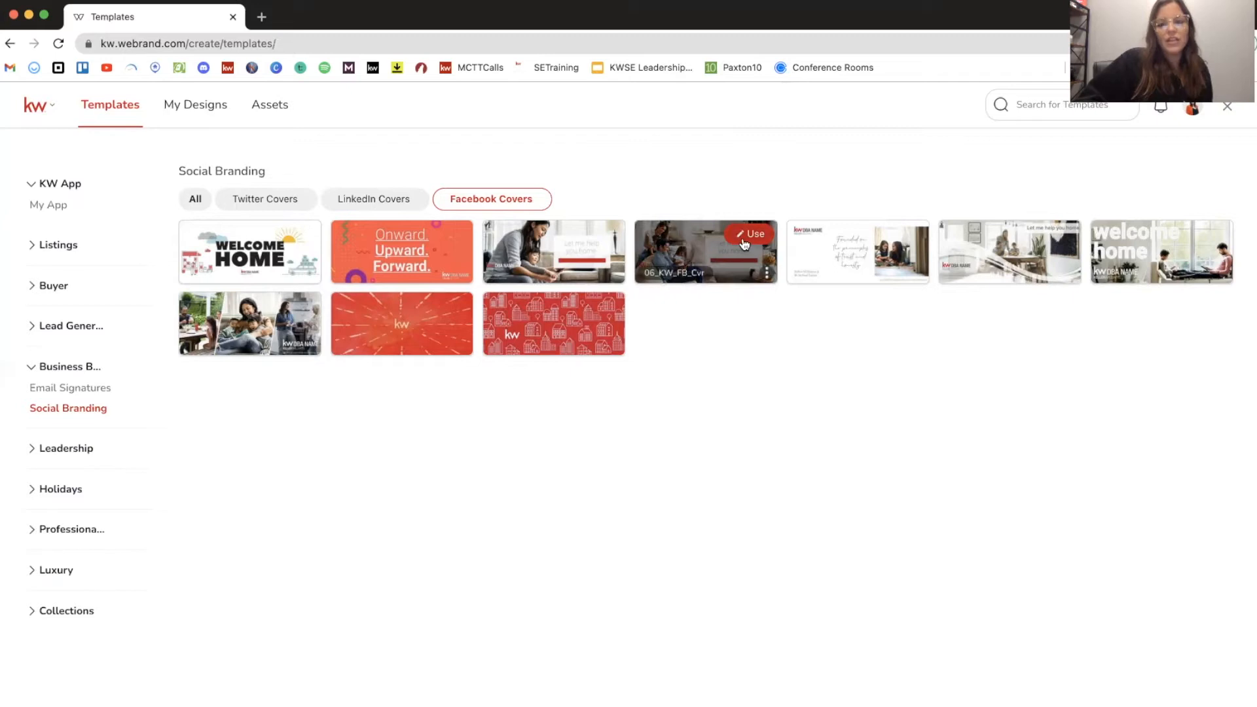
{"action": "left_click", "coordinate": [743, 242]}
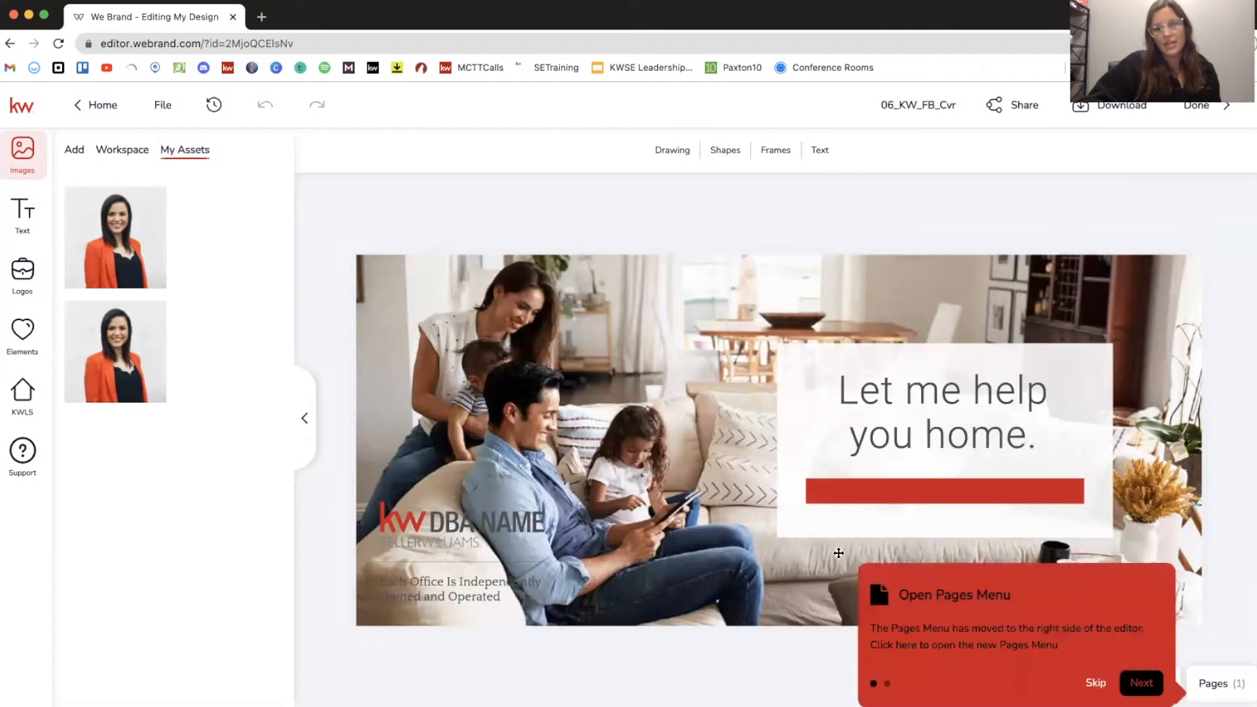
{"action": "left_click", "coordinate": [1095, 683]}
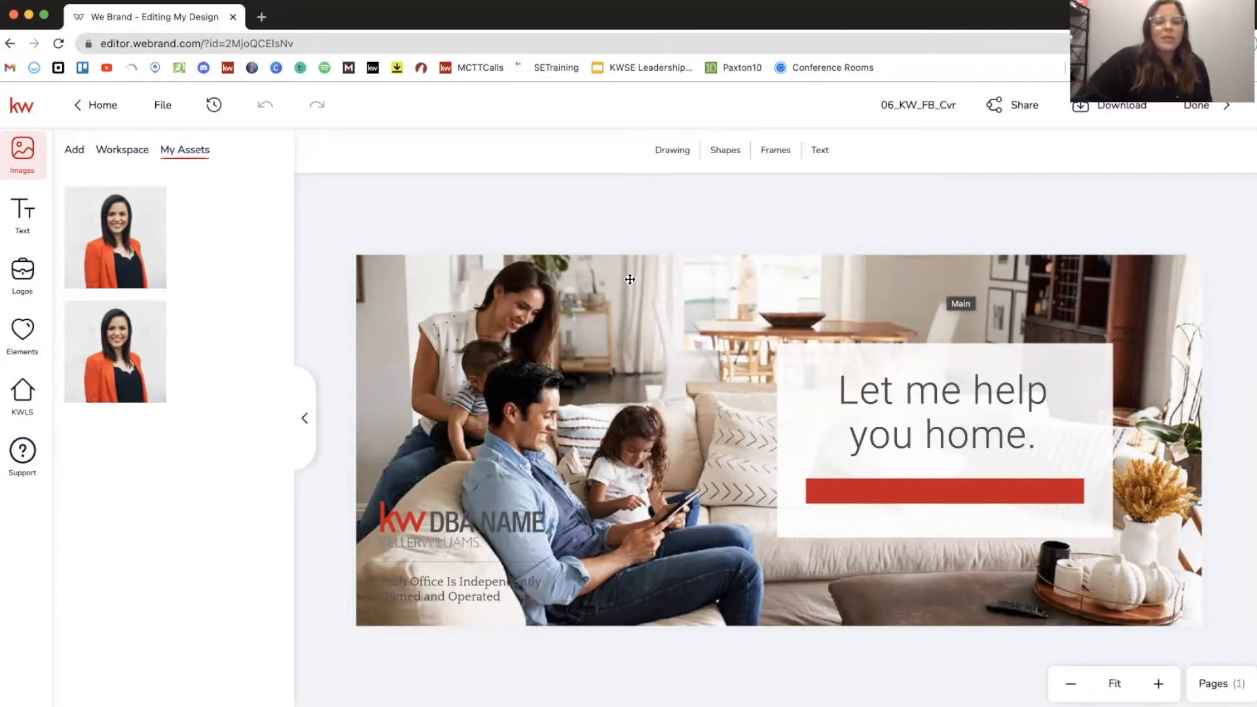
Step: Select the cover's family background photo and open the workspace image folders, skipping the design guide
{"action": "left_click", "coordinate": [451, 301]}
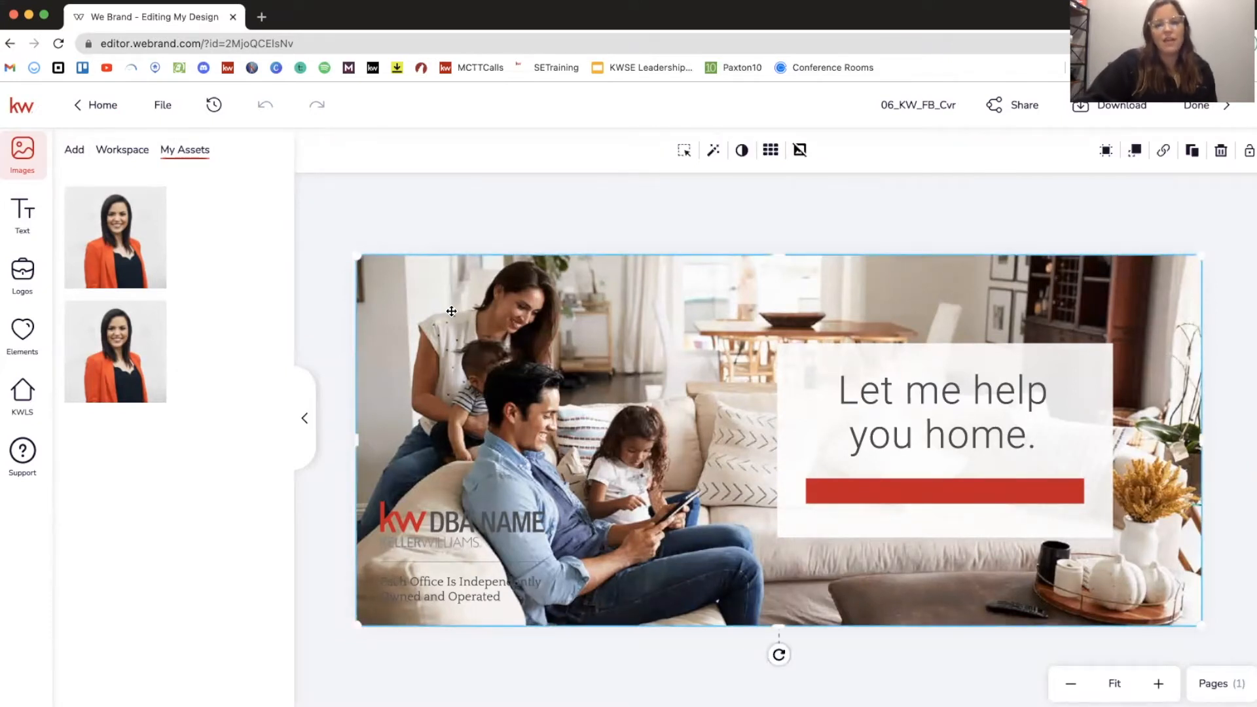
{"action": "double_click", "coordinate": [451, 311]}
{"action": "left_click", "coordinate": [754, 149]}
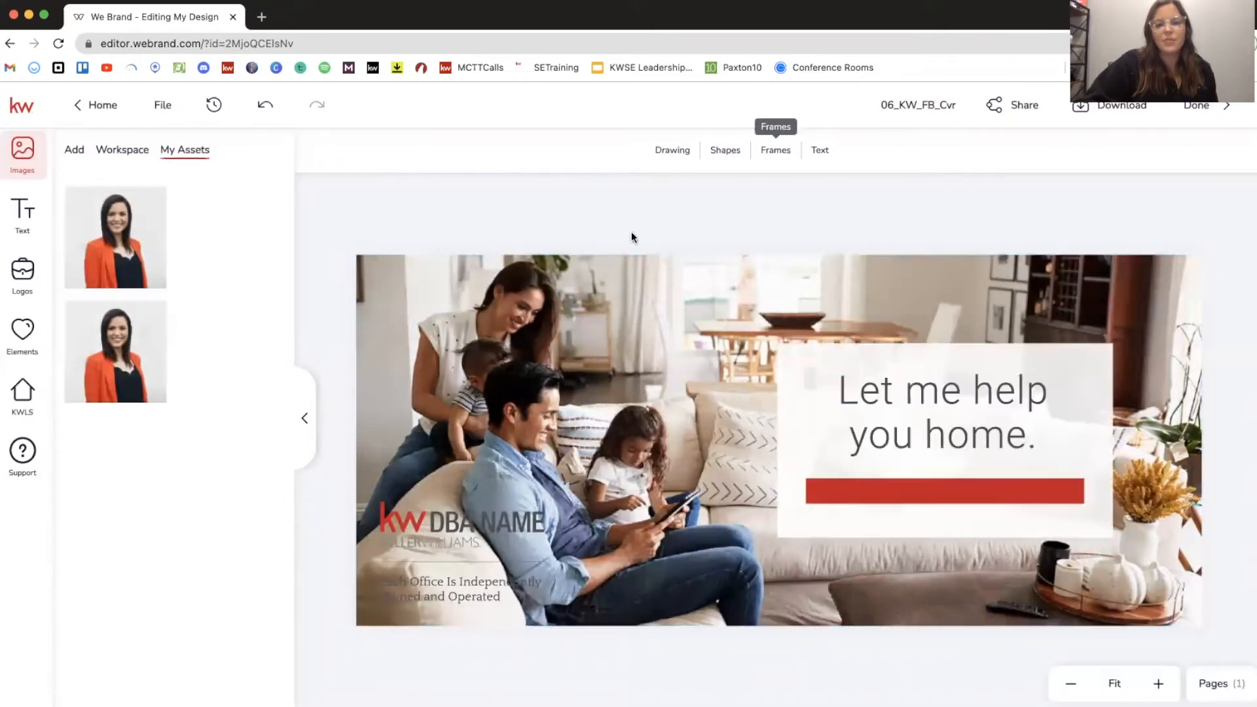
{"action": "left_click", "coordinate": [492, 300]}
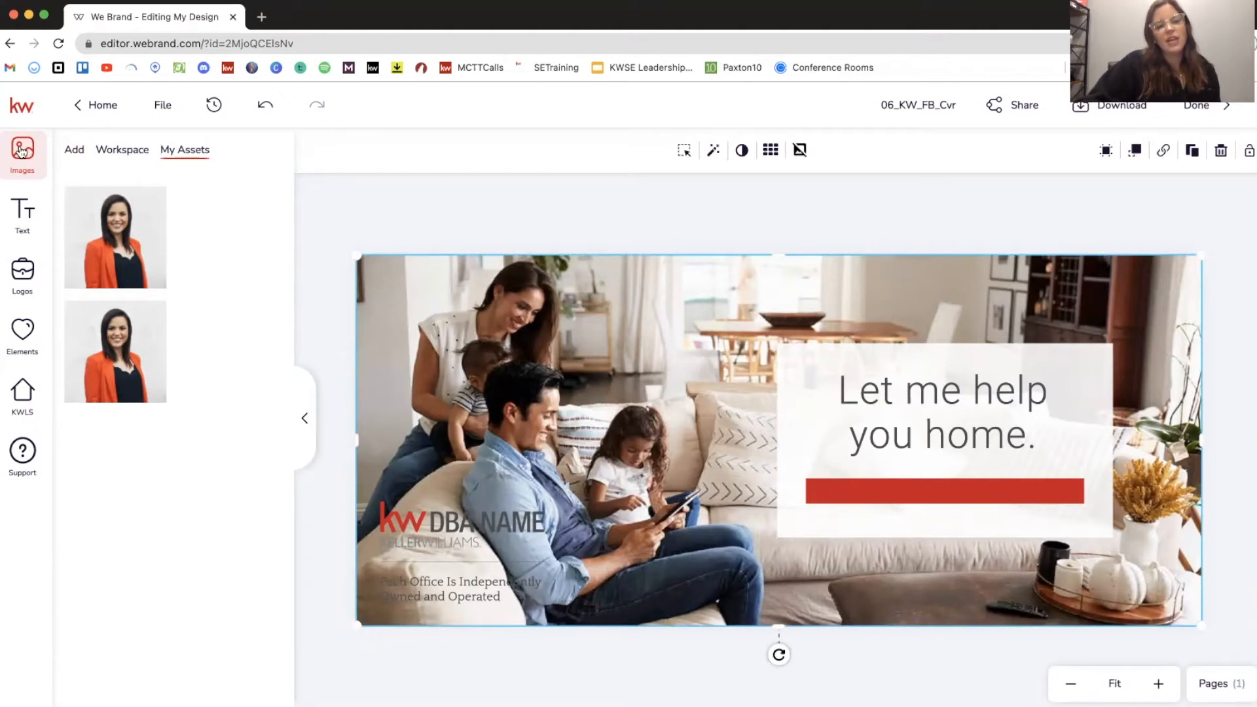
{"action": "left_click", "coordinate": [118, 154]}
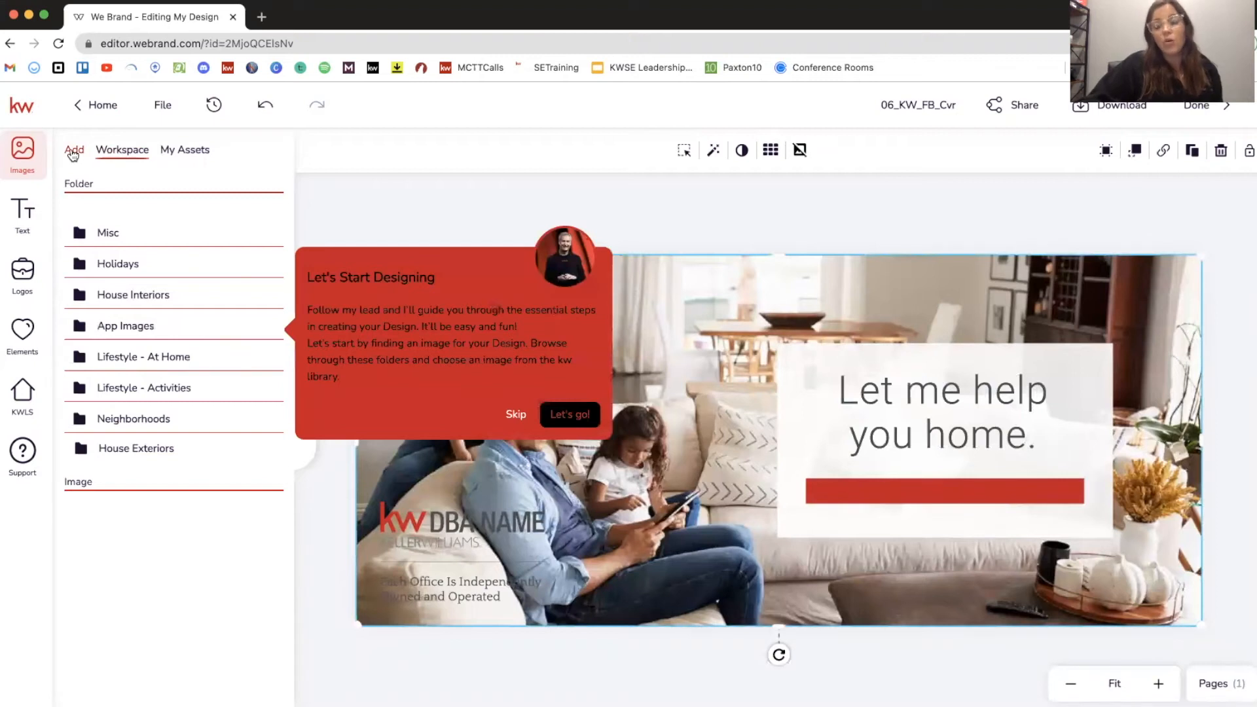
{"action": "left_click", "coordinate": [517, 415]}
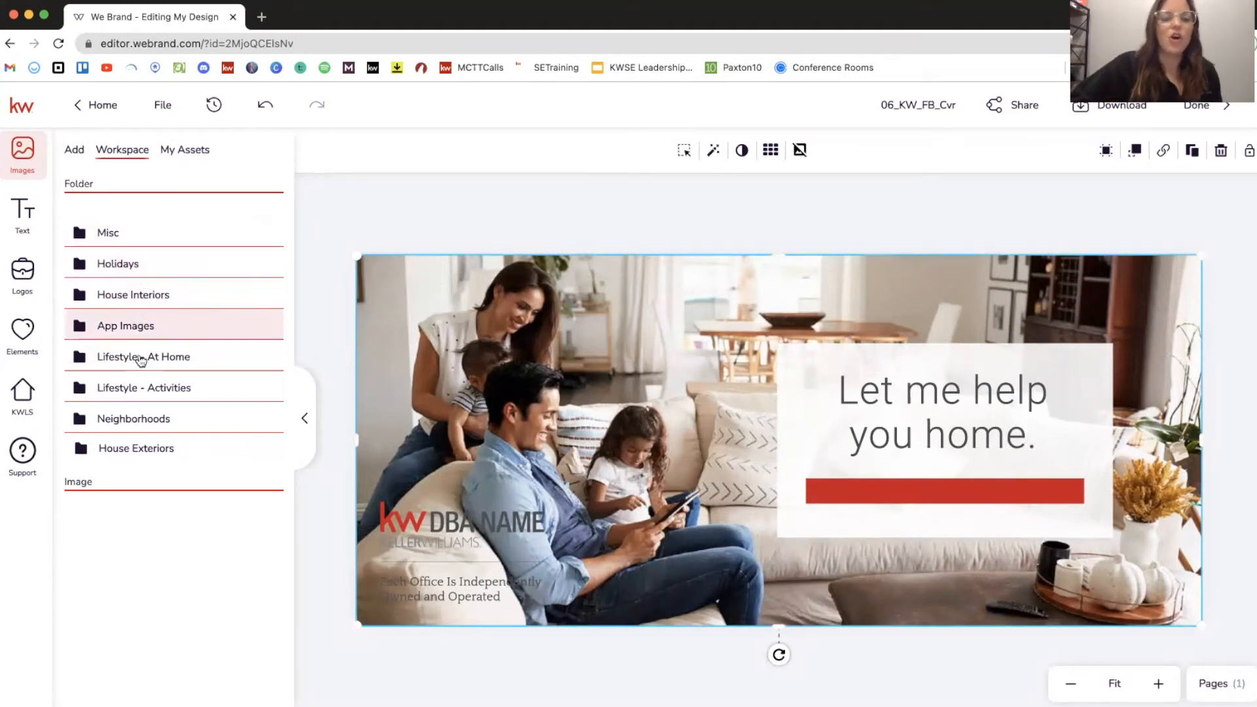
Step: Look through the Misc and Holidays image folders
{"action": "left_click", "coordinate": [144, 231]}
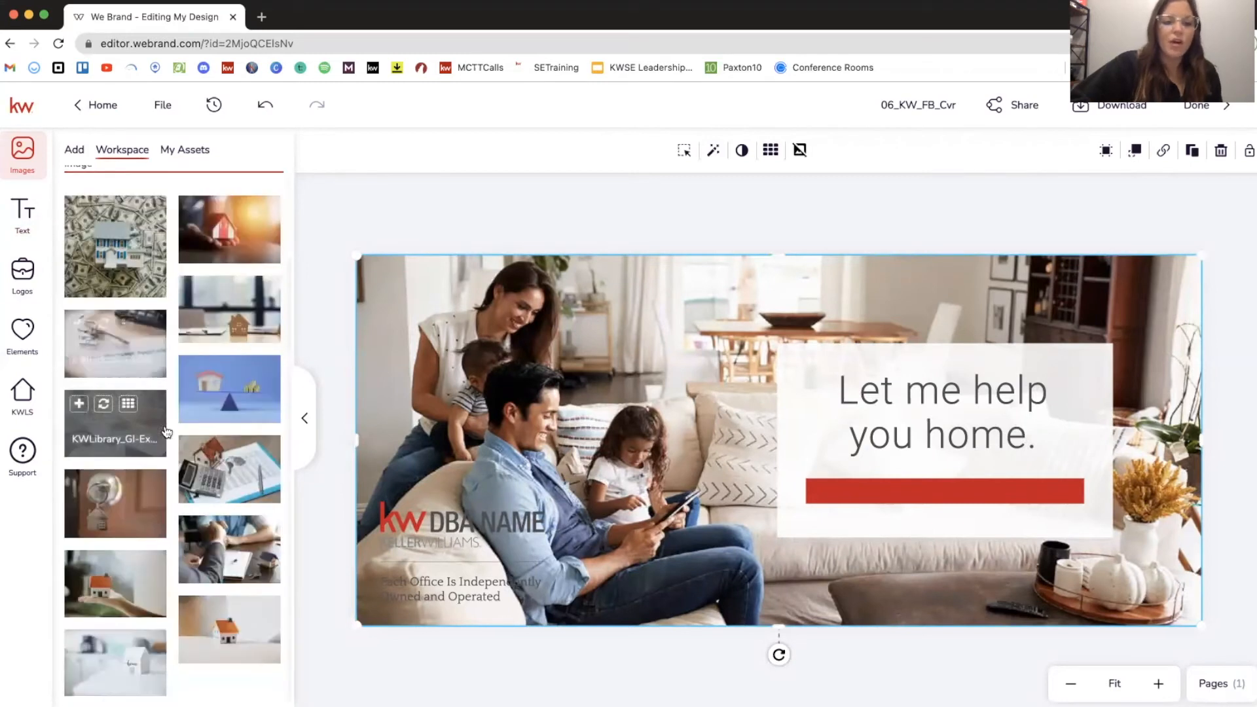
{"action": "left_click", "coordinate": [82, 232]}
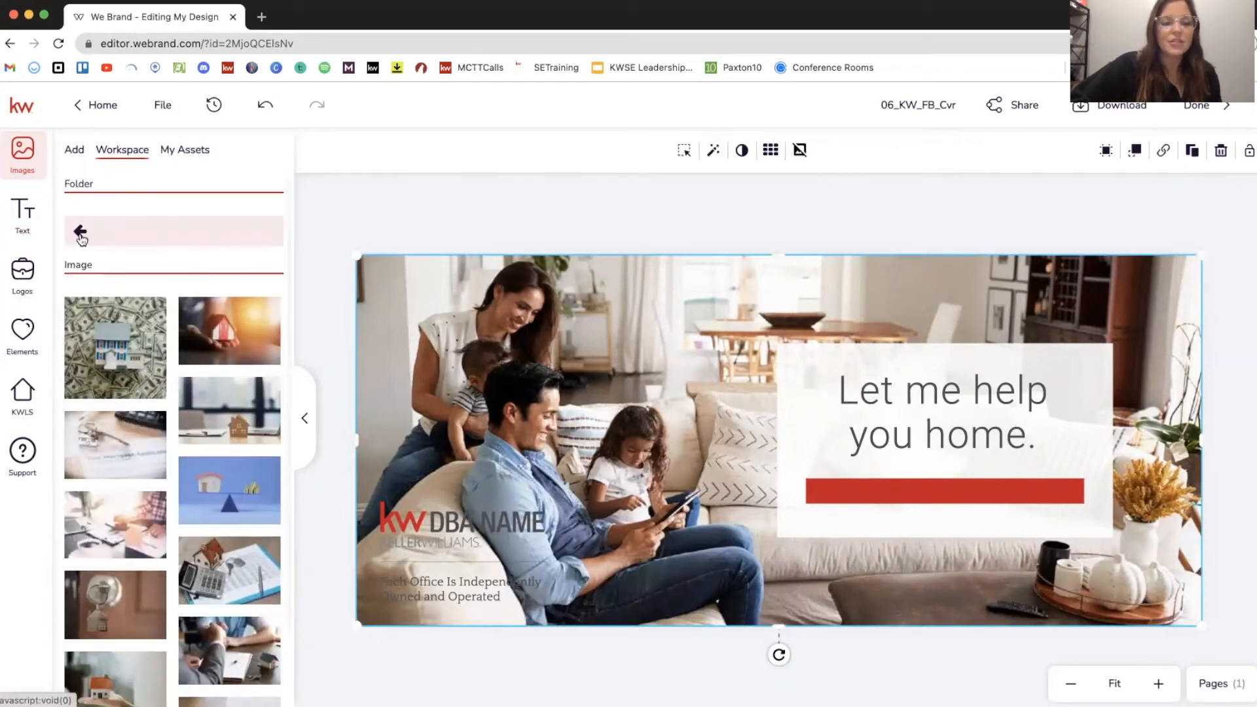
{"action": "left_click", "coordinate": [105, 262]}
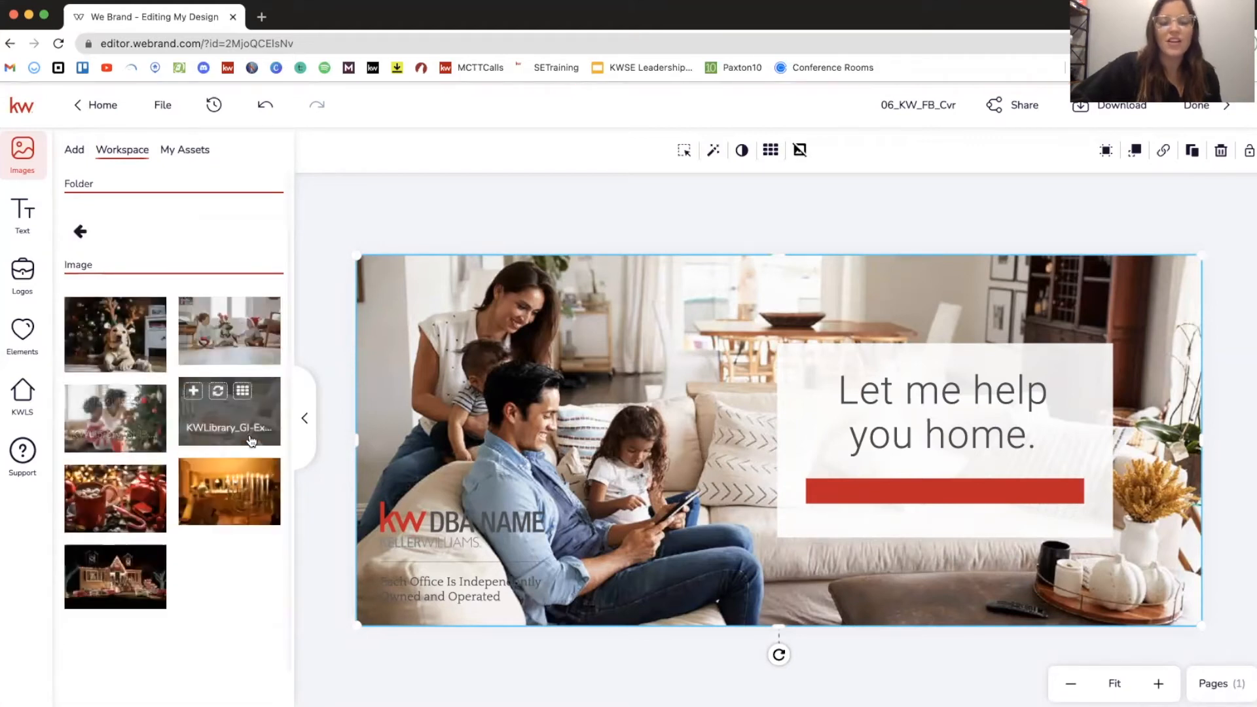
{"action": "left_click", "coordinate": [79, 234]}
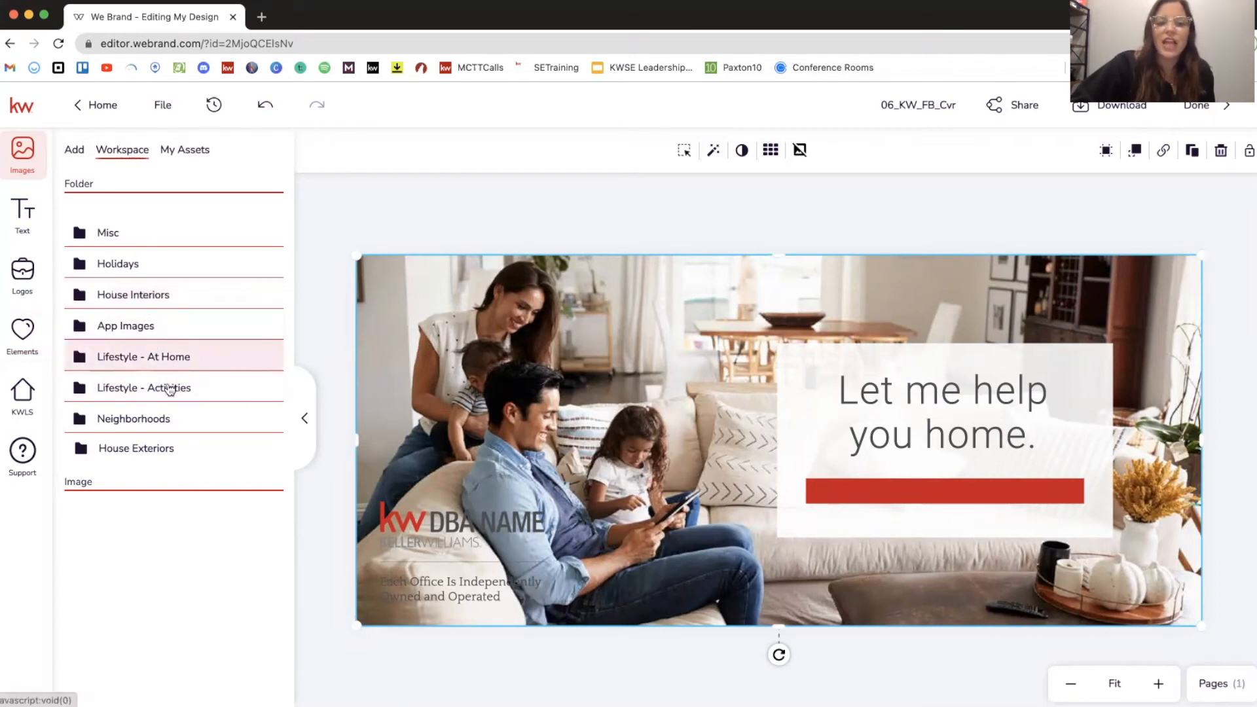
Step: Replace the cover's background photo with the bright kitchen and windows image from the House Interiors folder
{"action": "left_click", "coordinate": [134, 294]}
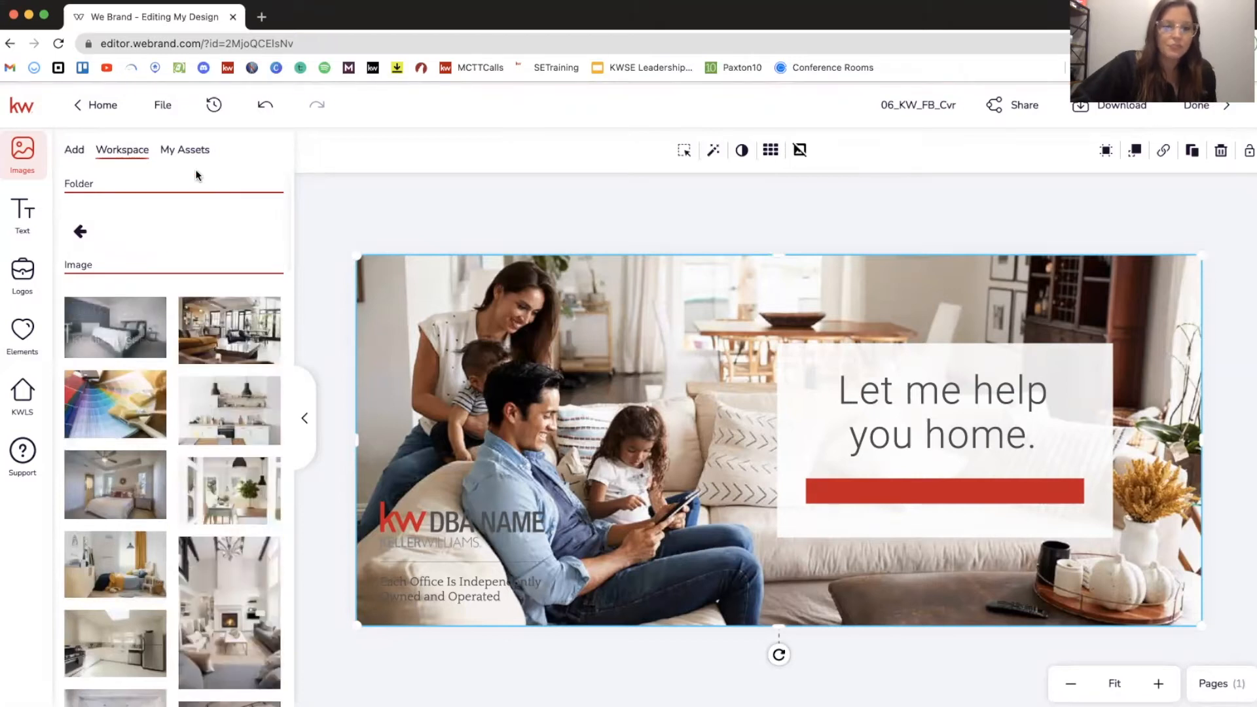
{"action": "scroll", "coordinate": [194, 333], "scroll_direction": "down", "scroll_amount": 3}
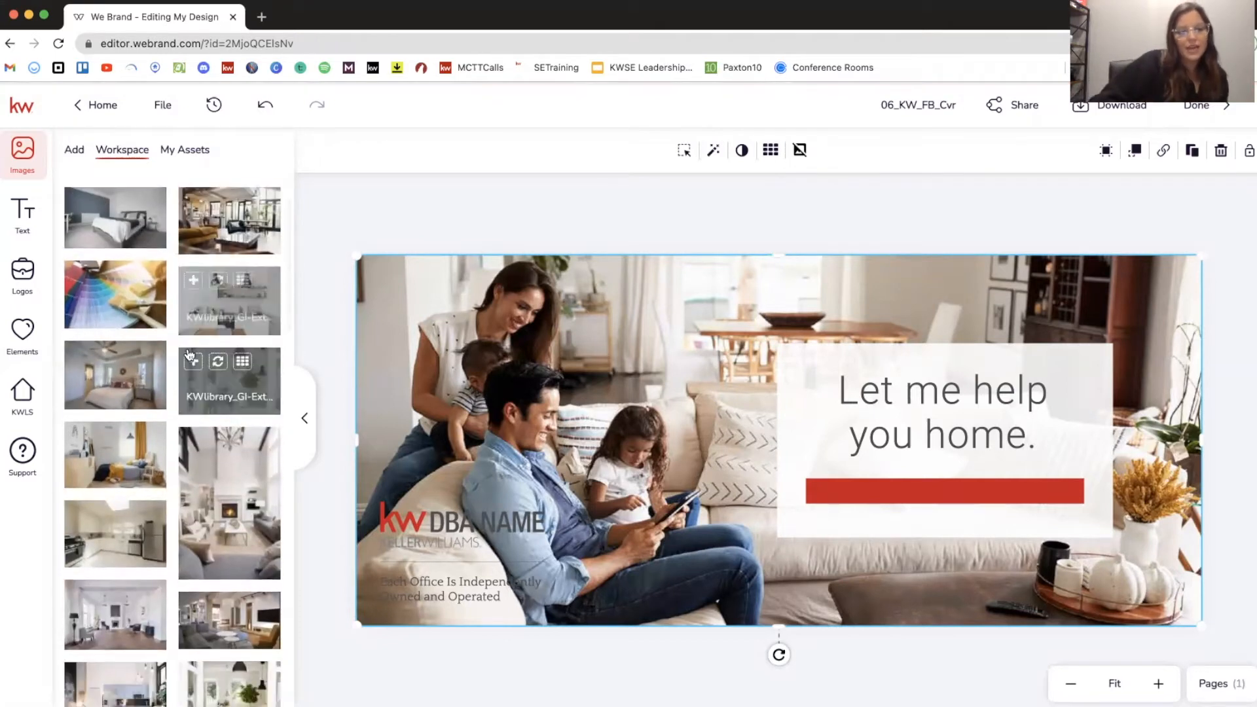
{"action": "scroll", "coordinate": [190, 354], "scroll_direction": "down", "scroll_amount": 3}
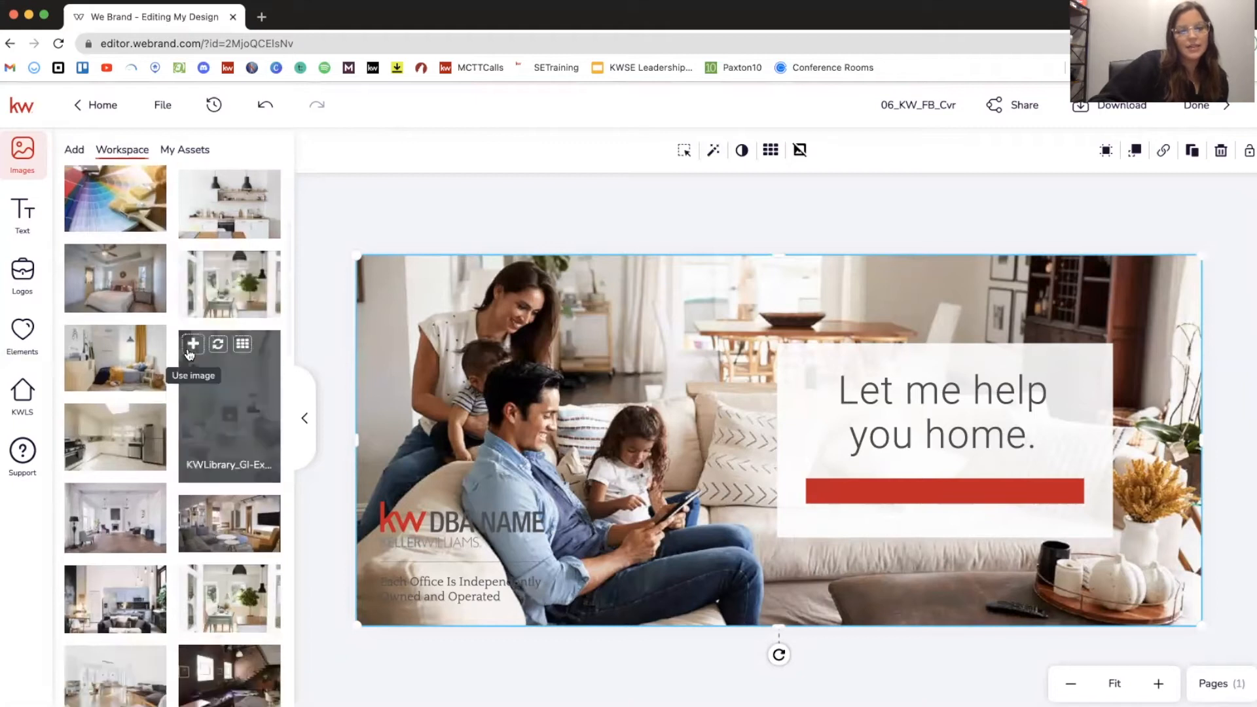
{"action": "scroll", "coordinate": [189, 354], "scroll_direction": "down", "scroll_amount": 3}
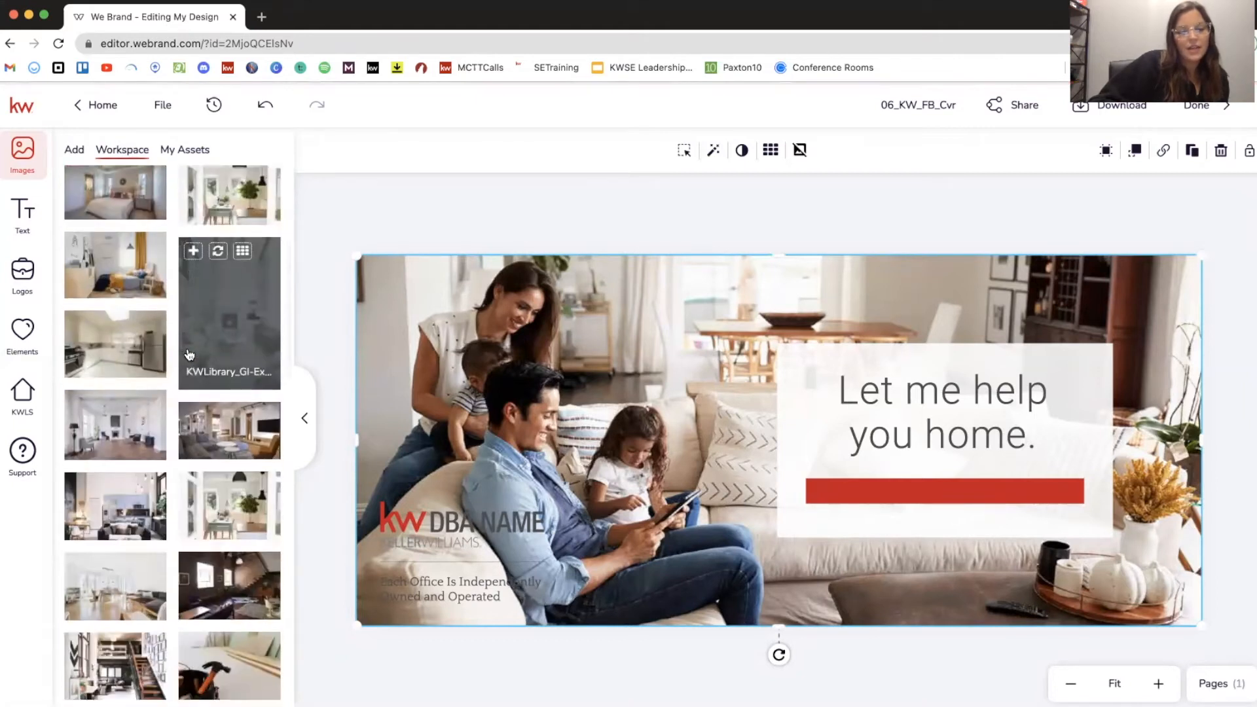
{"action": "scroll", "coordinate": [189, 354], "scroll_direction": "down", "scroll_amount": 5}
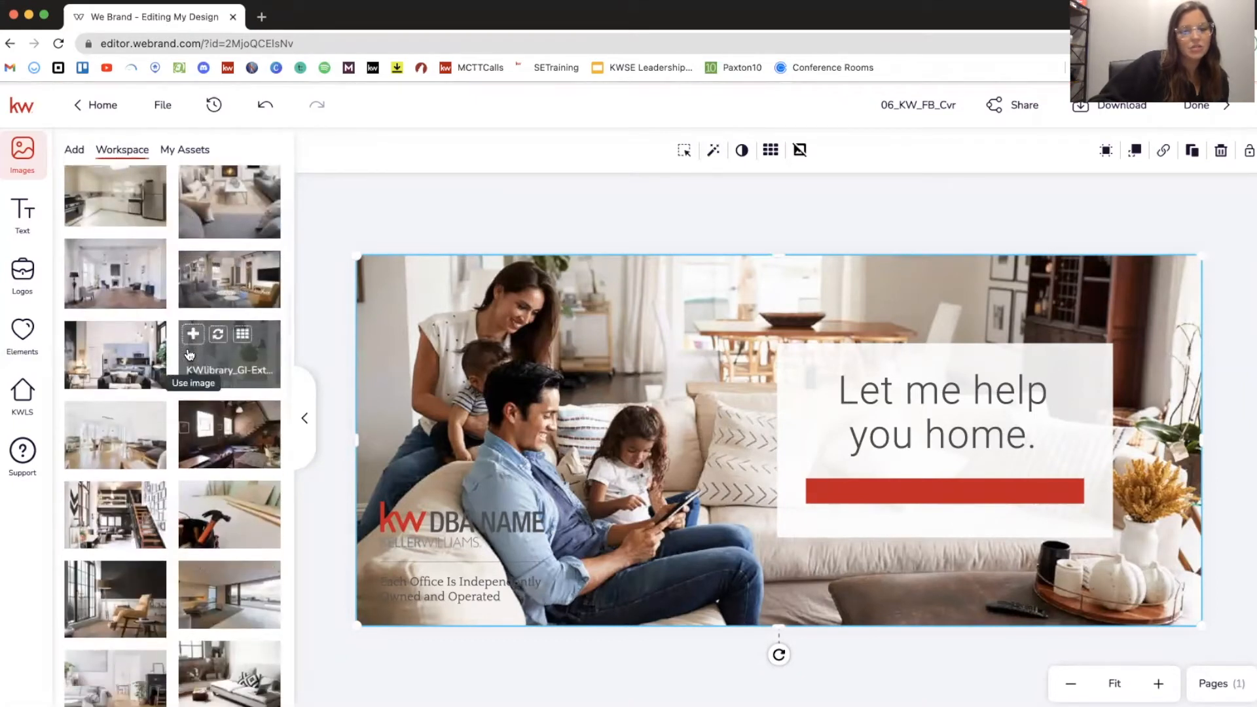
{"action": "scroll", "coordinate": [189, 354], "scroll_direction": "down", "scroll_amount": 5}
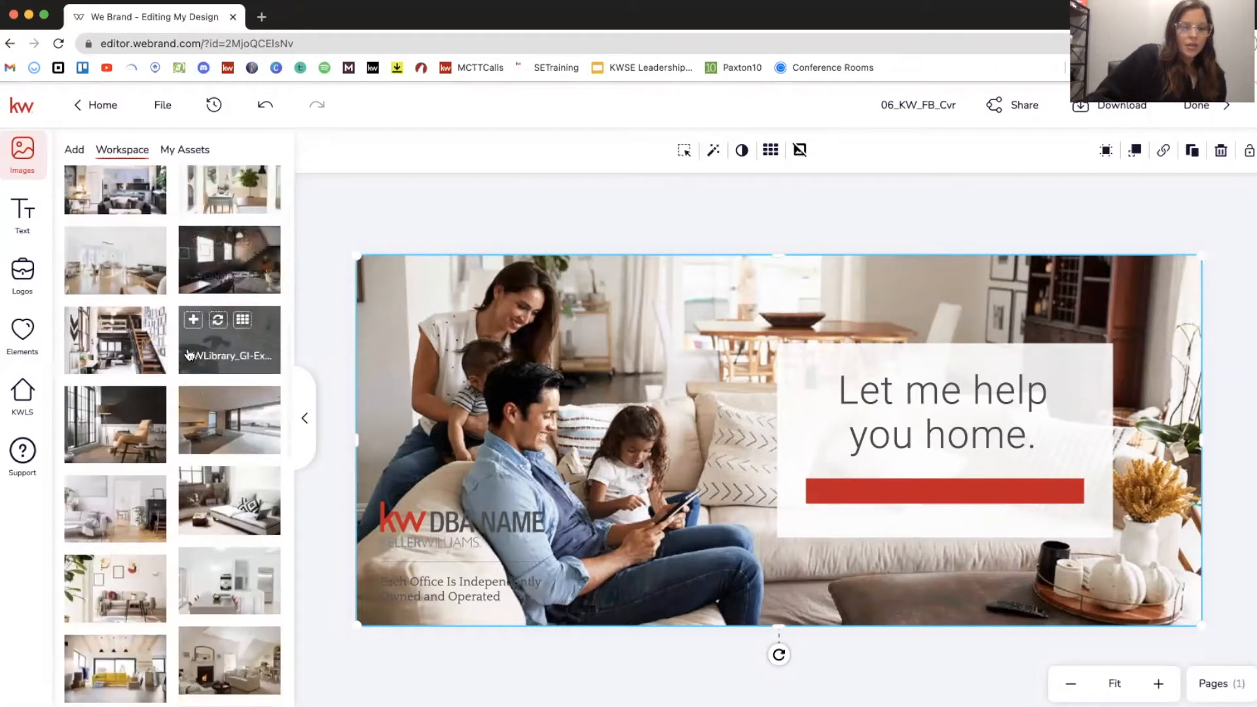
{"action": "scroll", "coordinate": [188, 354], "scroll_direction": "down", "scroll_amount": 6}
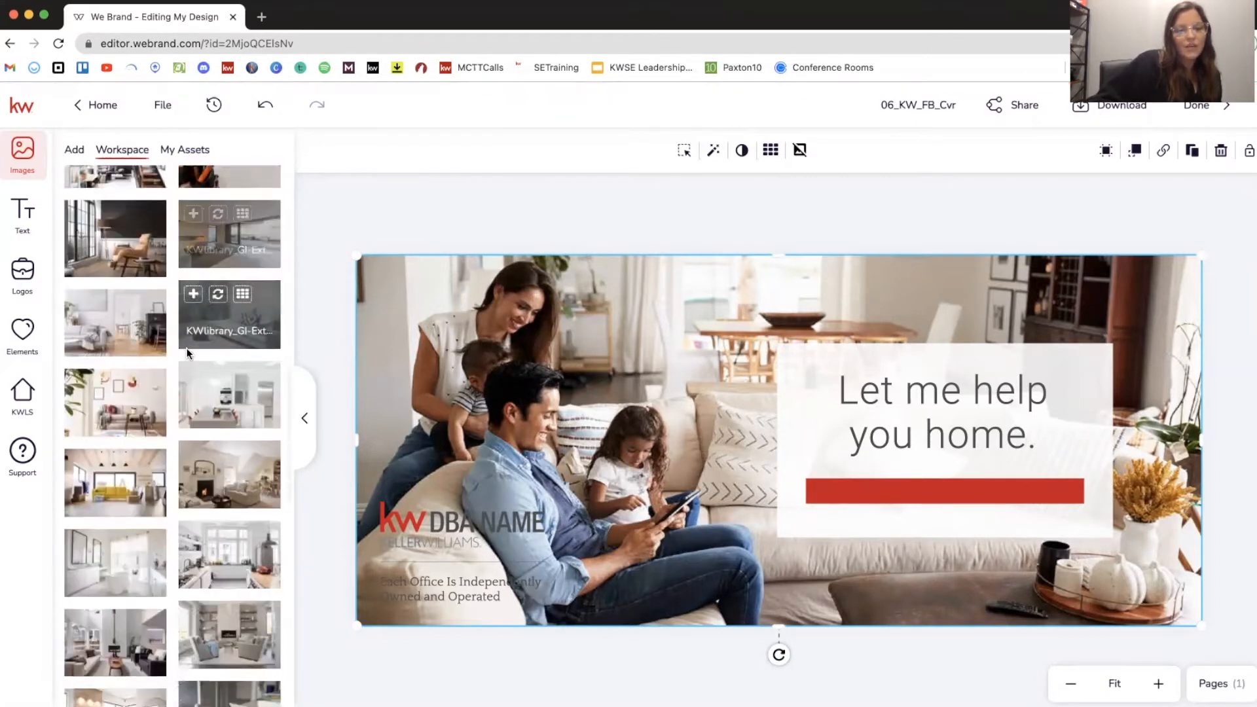
{"action": "scroll", "coordinate": [188, 354], "scroll_direction": "up", "scroll_amount": 1}
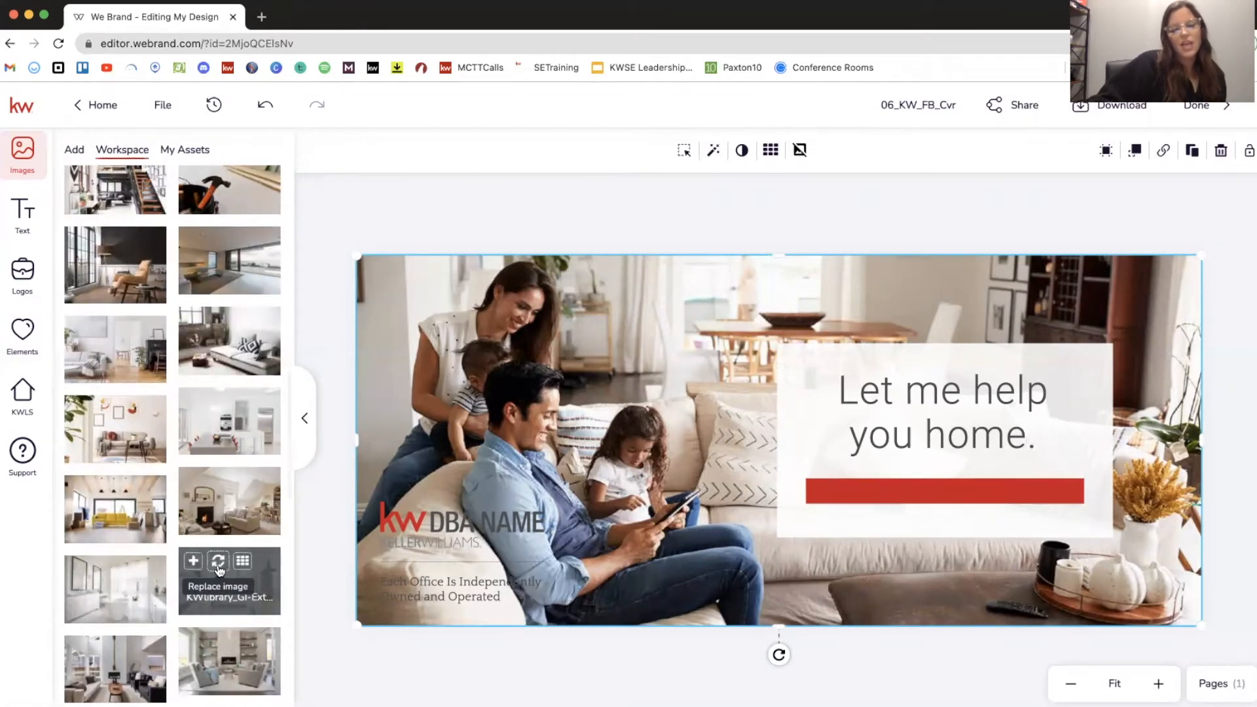
{"action": "left_click", "coordinate": [218, 566]}
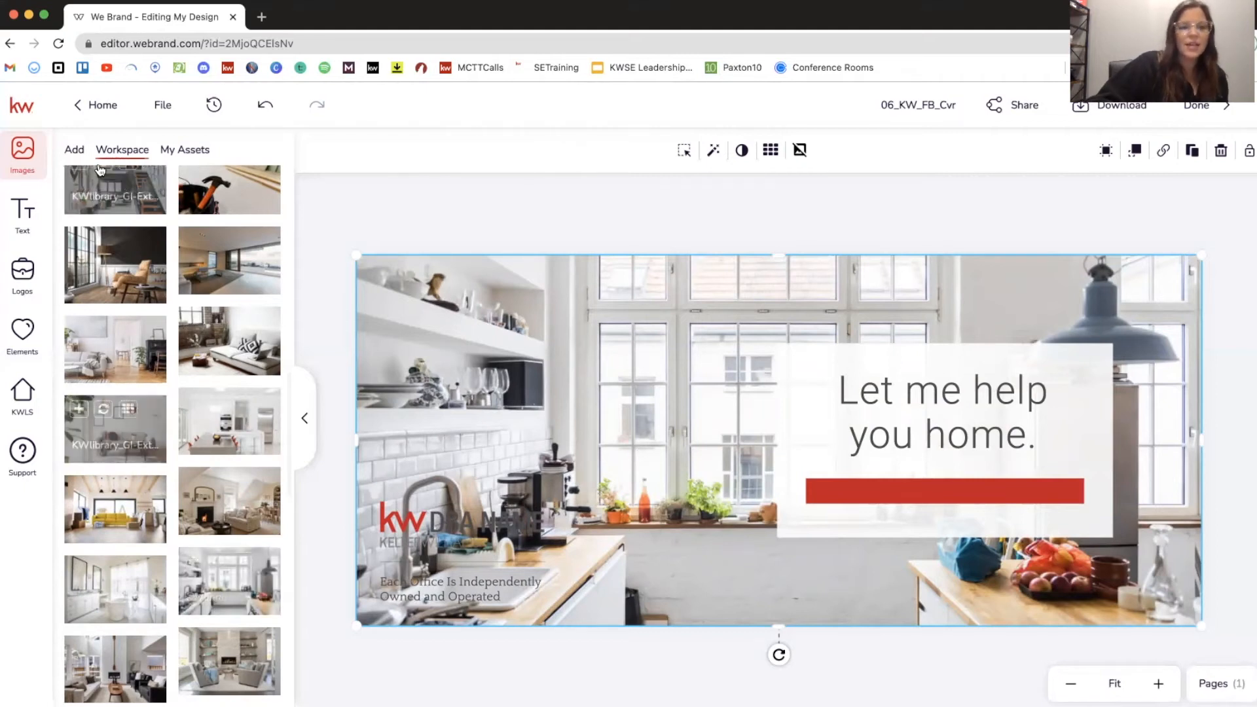
Step: Replace the cover's background with the photo of three people at a kitchen counter from the Lifestyle - At Home folder
{"action": "left_click", "coordinate": [121, 195]}
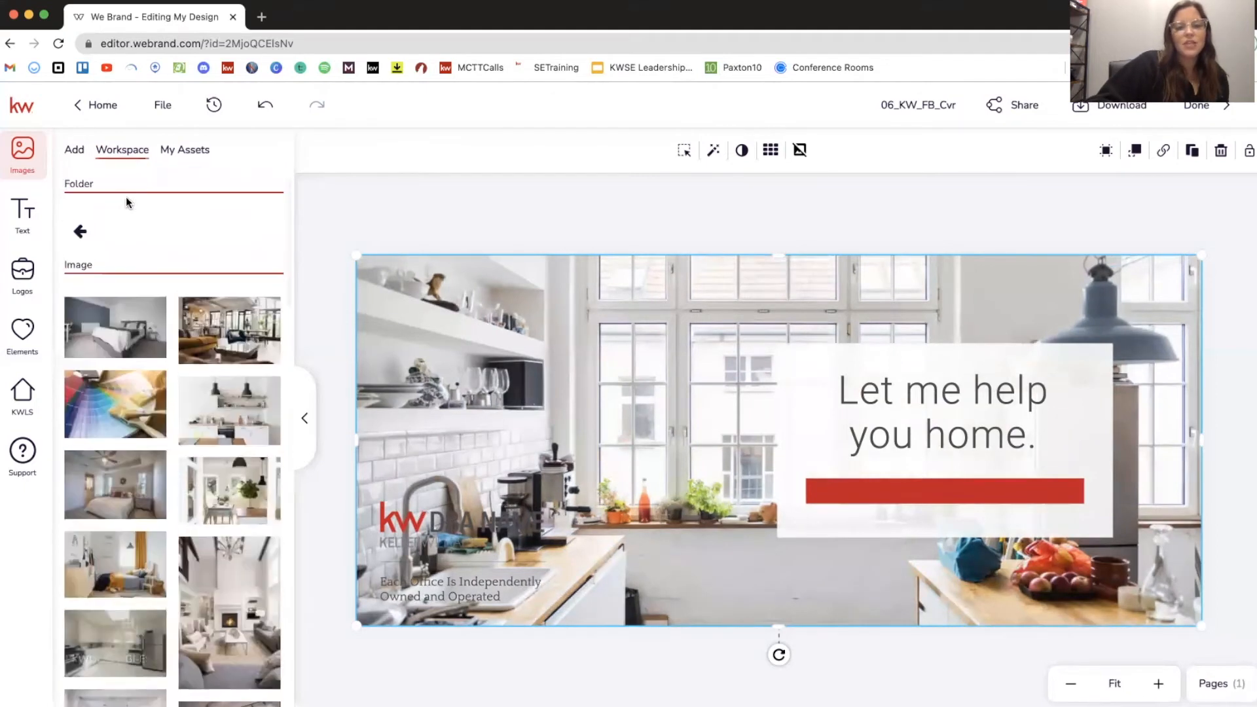
{"action": "left_click", "coordinate": [82, 232]}
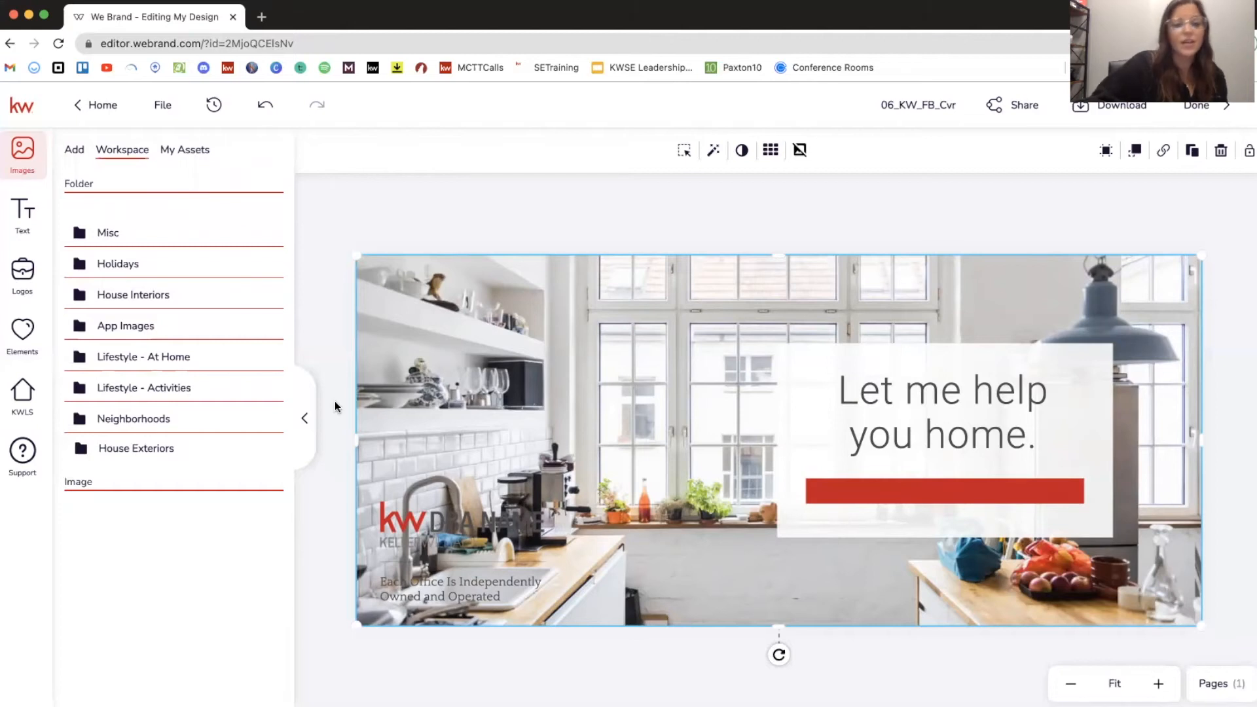
{"action": "left_click", "coordinate": [138, 359]}
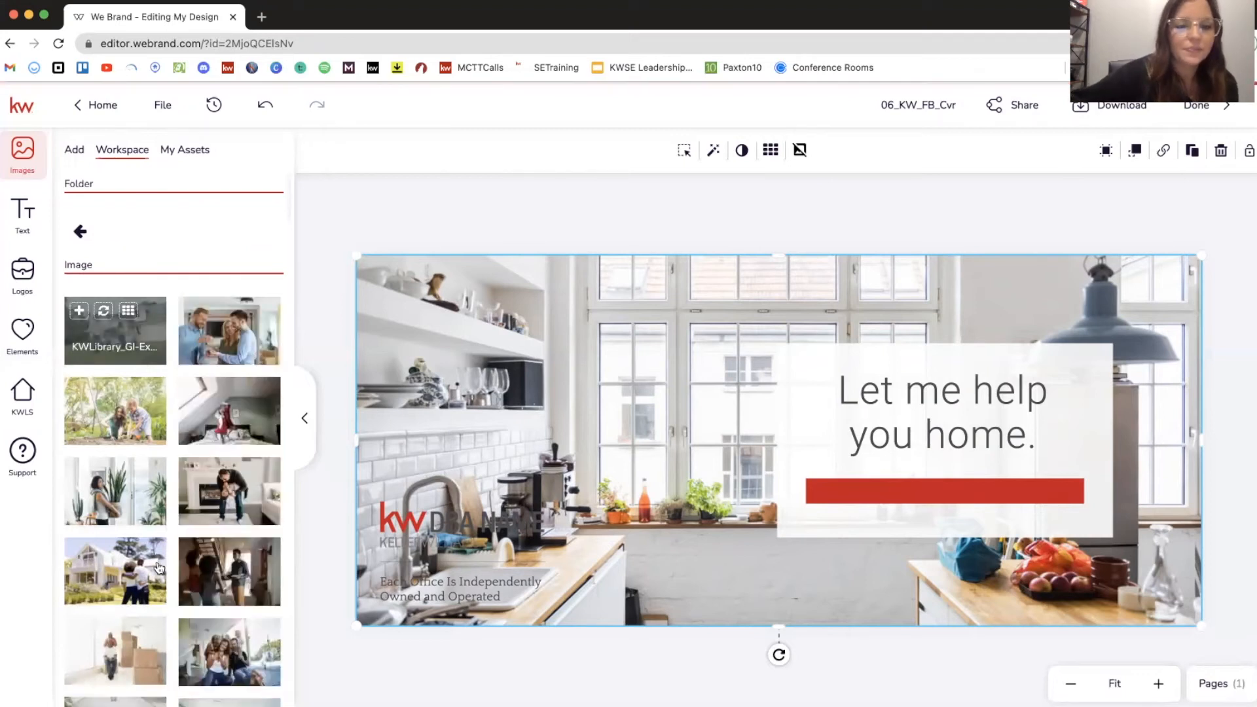
{"action": "scroll", "coordinate": [241, 468], "scroll_direction": "down", "scroll_amount": 1}
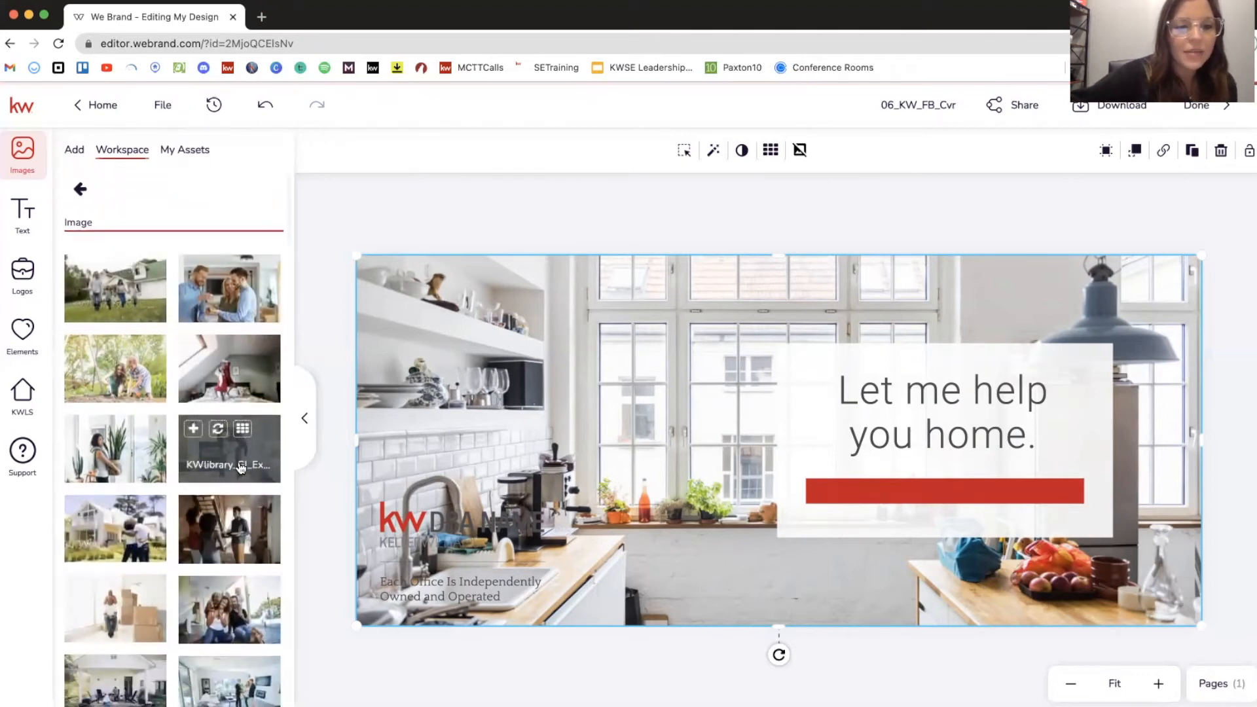
{"action": "scroll", "coordinate": [241, 467], "scroll_direction": "down", "scroll_amount": 3}
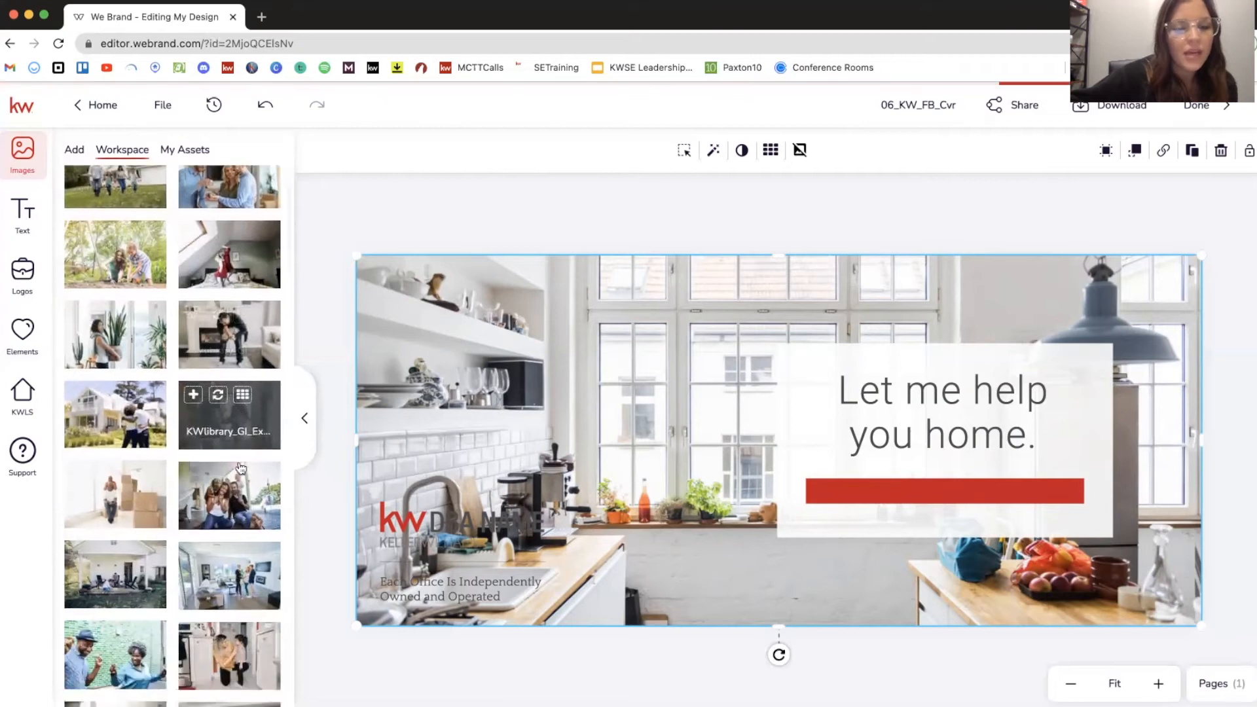
{"action": "scroll", "coordinate": [240, 467], "scroll_direction": "down", "scroll_amount": 2}
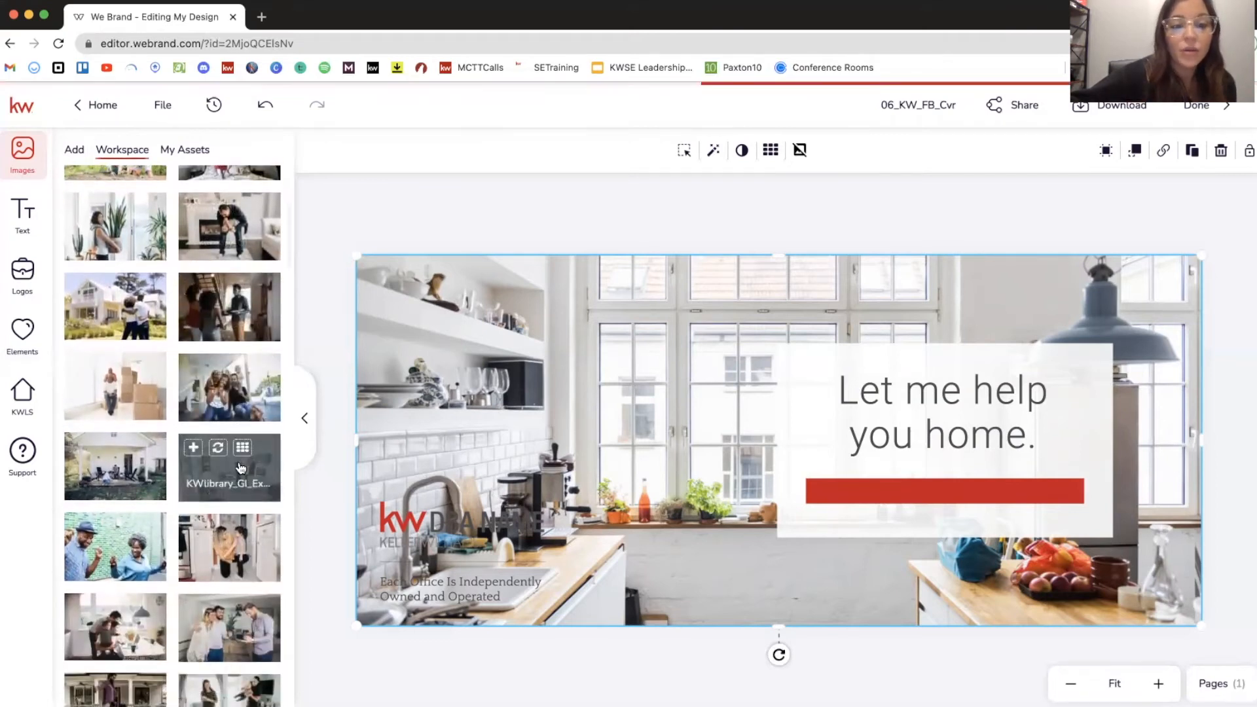
{"action": "scroll", "coordinate": [241, 468], "scroll_direction": "down", "scroll_amount": 4}
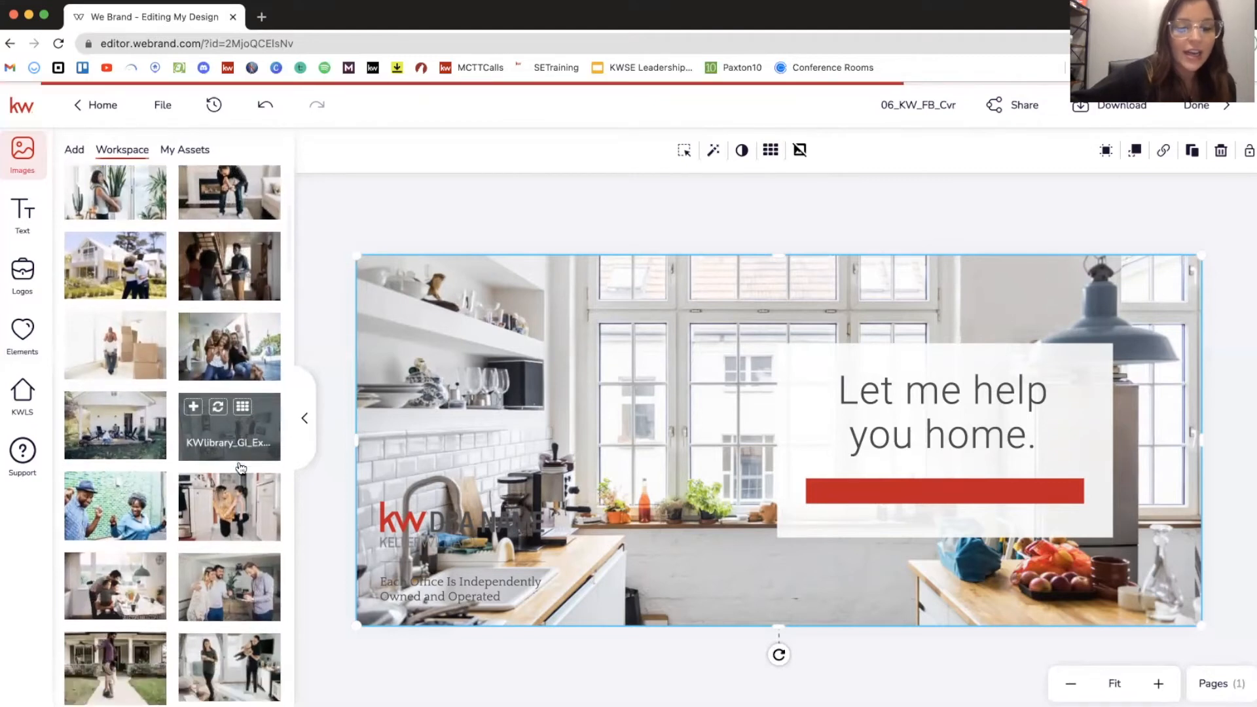
{"action": "scroll", "coordinate": [241, 467], "scroll_direction": "down", "scroll_amount": 4}
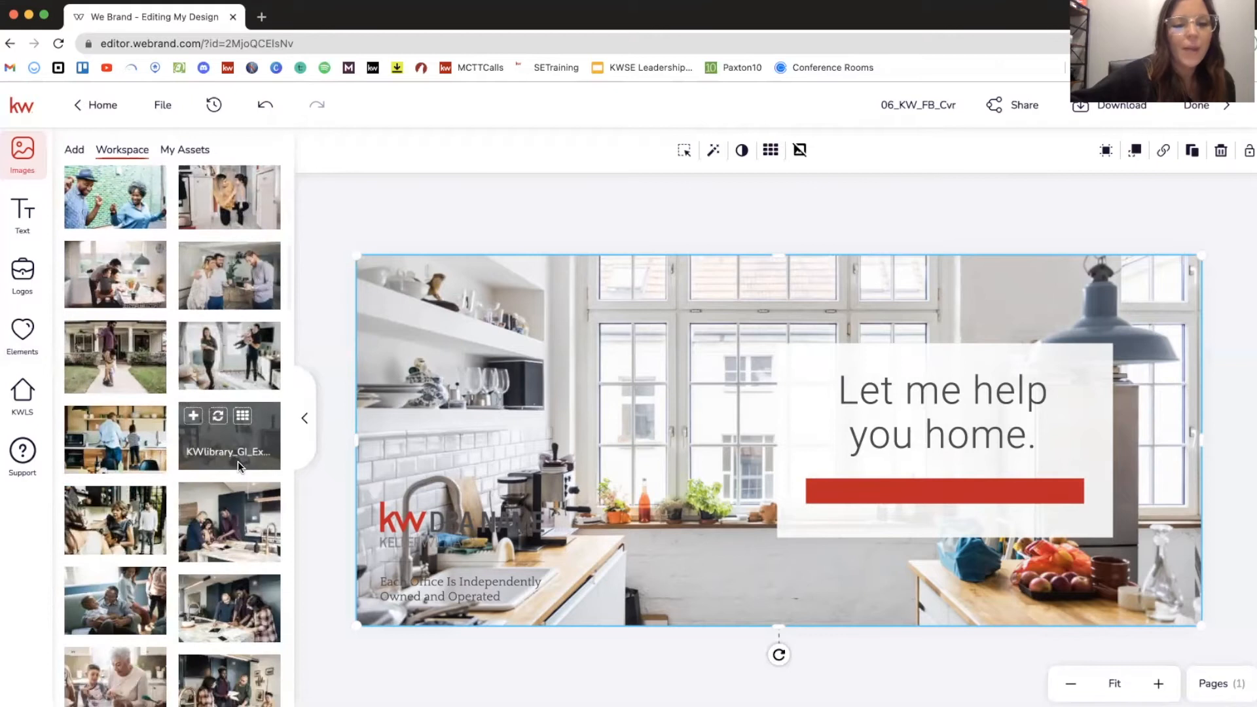
{"action": "scroll", "coordinate": [239, 466], "scroll_direction": "down", "scroll_amount": 1}
{"action": "scroll", "coordinate": [241, 468], "scroll_direction": "down", "scroll_amount": 1}
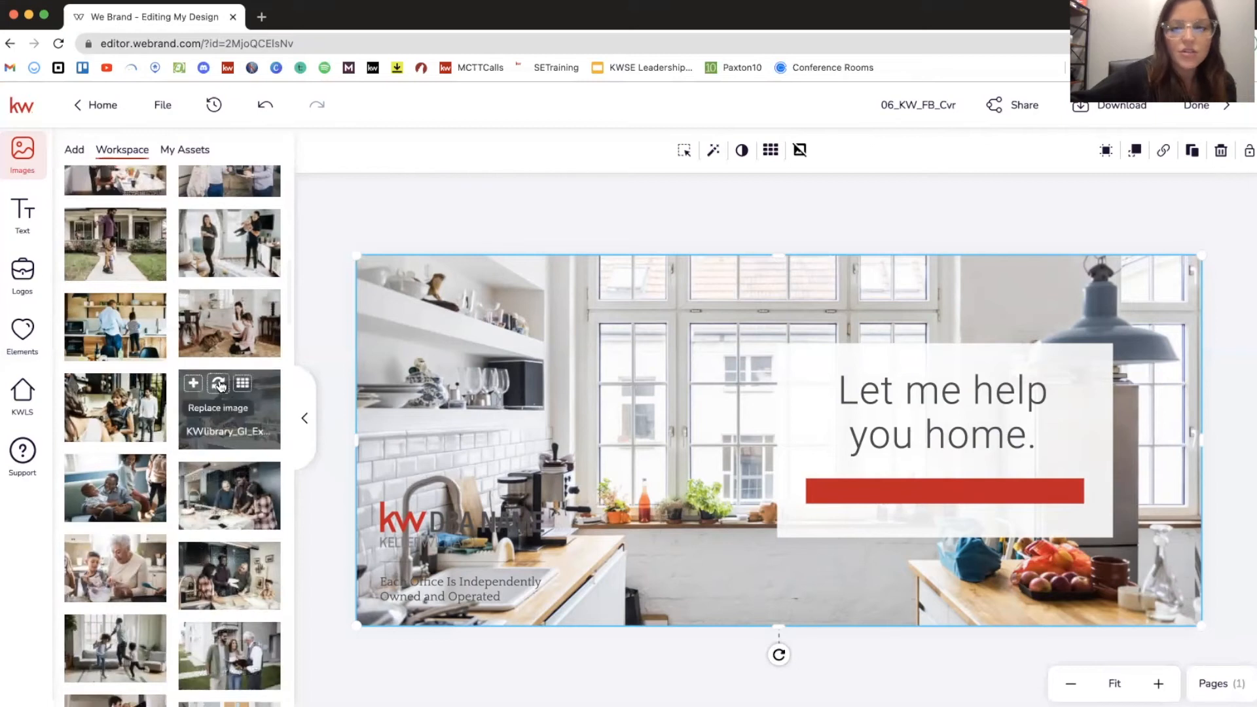
{"action": "left_click", "coordinate": [218, 384]}
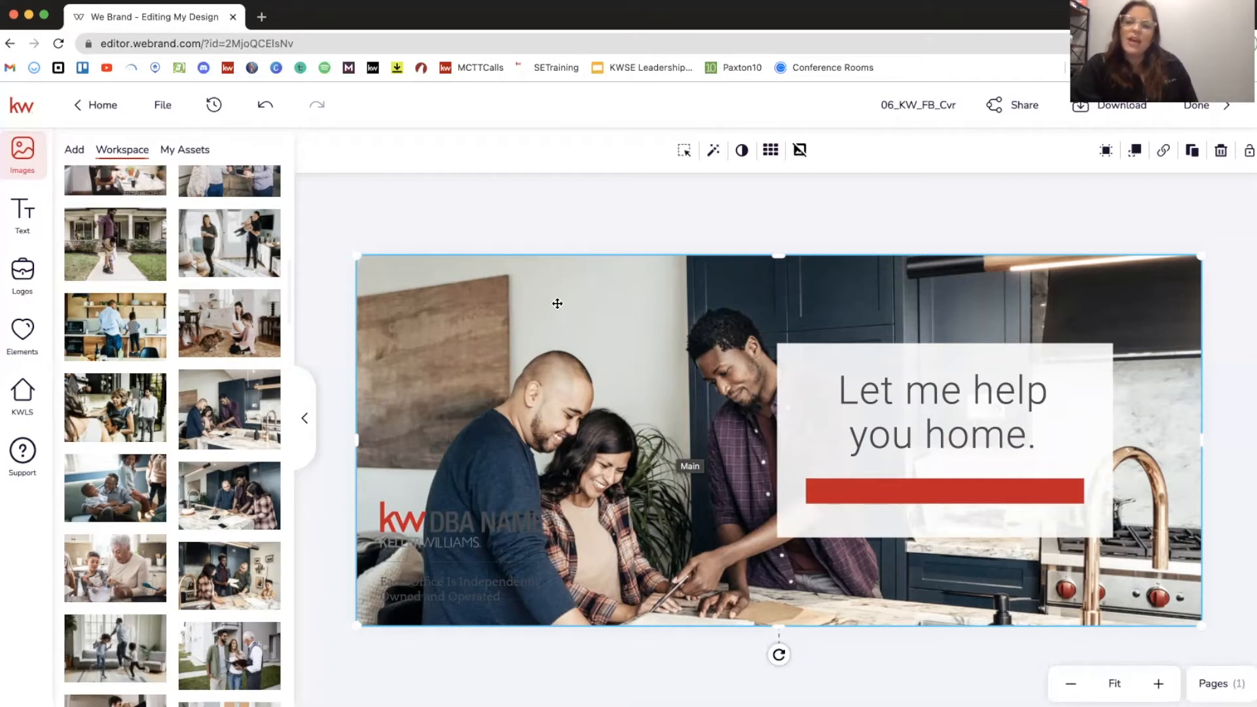
Step: Reposition the background photo upward within its frame to show more of the countertop, and accept the new position
{"action": "double_click", "coordinate": [478, 315]}
{"action": "double_click", "coordinate": [479, 314]}
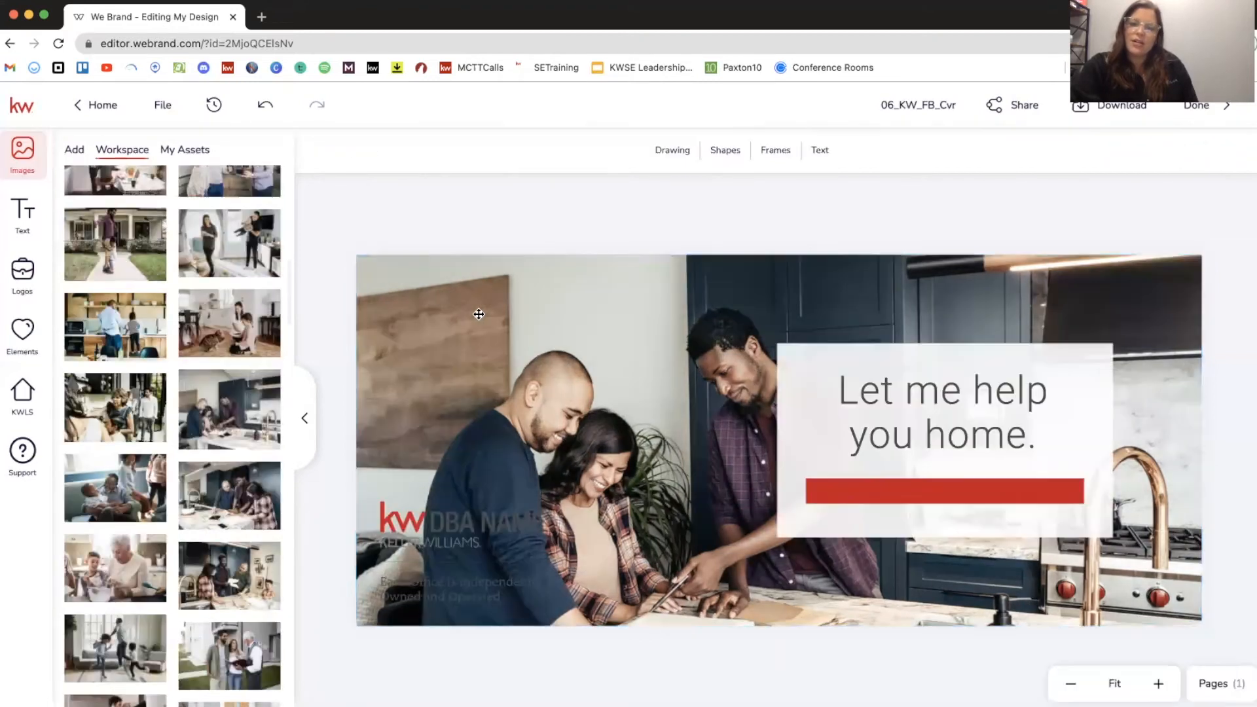
{"action": "double_click", "coordinate": [478, 314]}
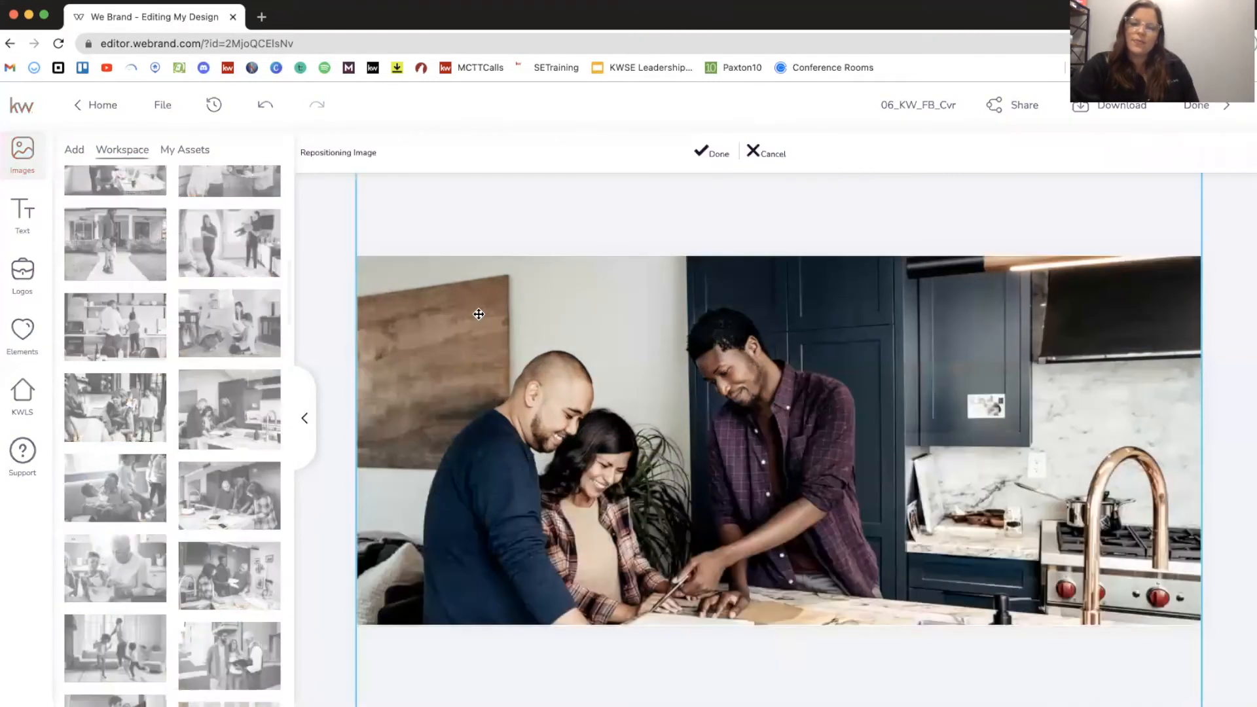
{"action": "left_click_drag", "start_coordinate": [478, 313], "coordinate": [478, 277]}
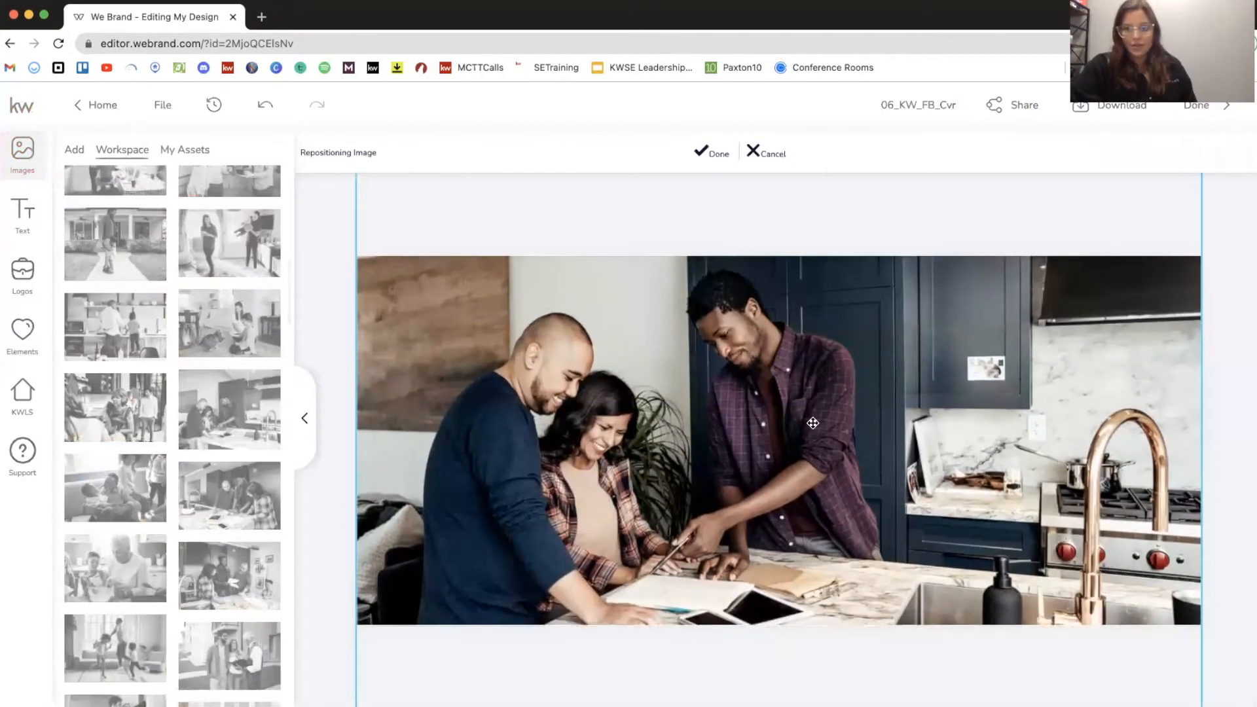
{"action": "left_click", "coordinate": [701, 157]}
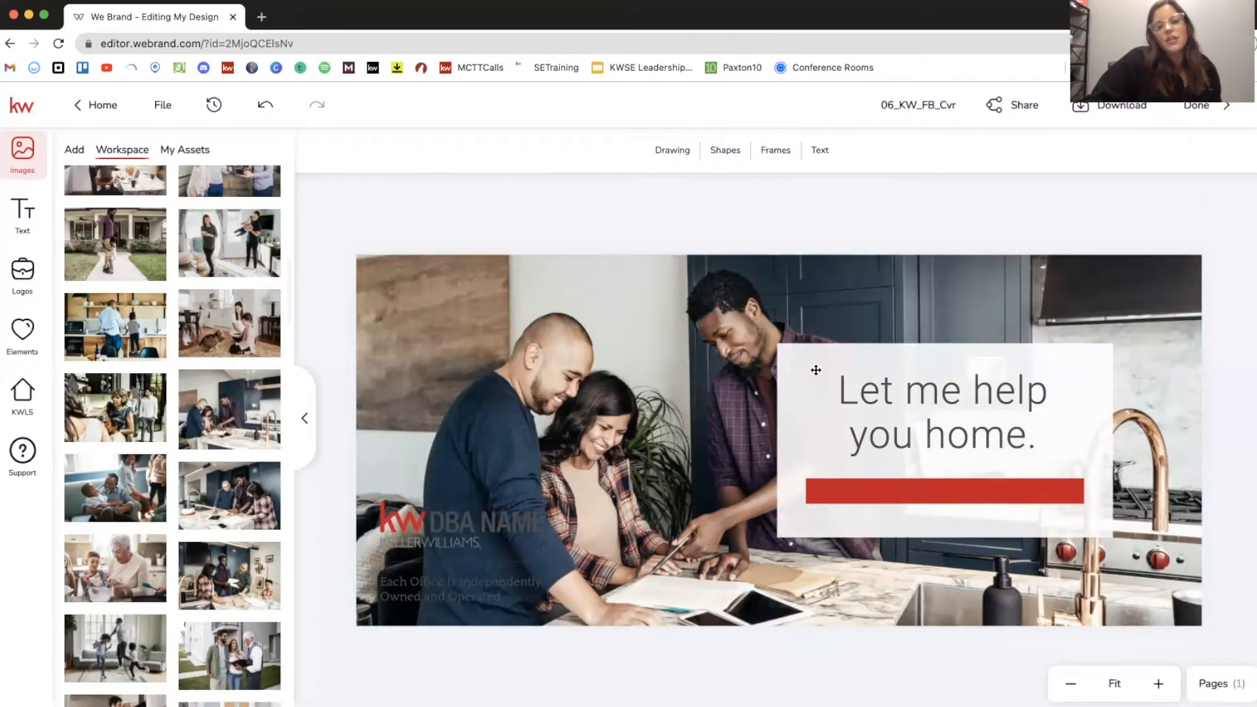
Step: Shift the white box, its "Let me help you home." headline and the red bar rightward, clear of the man in plaid
{"action": "left_click", "coordinate": [796, 378]}
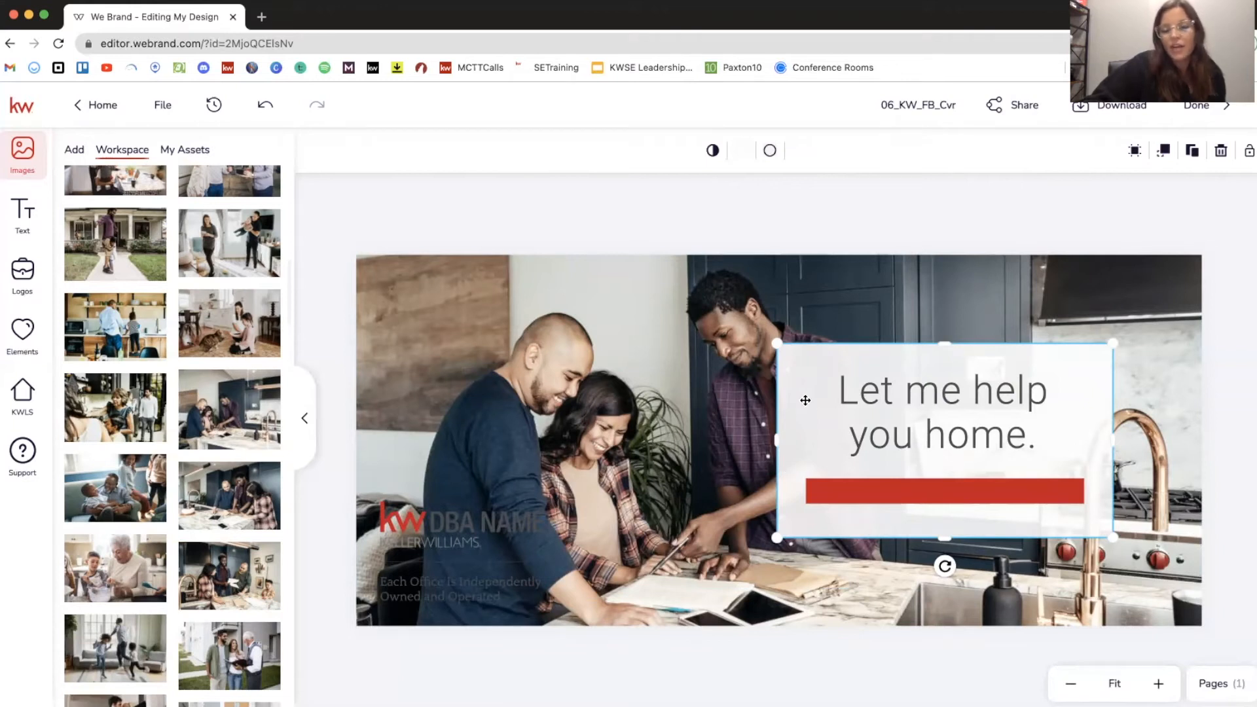
{"action": "left_click_drag", "start_coordinate": [808, 400], "coordinate": [938, 409]}
{"action": "left_click", "coordinate": [920, 434]}
{"action": "left_click_drag", "start_coordinate": [858, 492], "coordinate": [880, 492]}
{"action": "left_click", "coordinate": [1138, 483]}
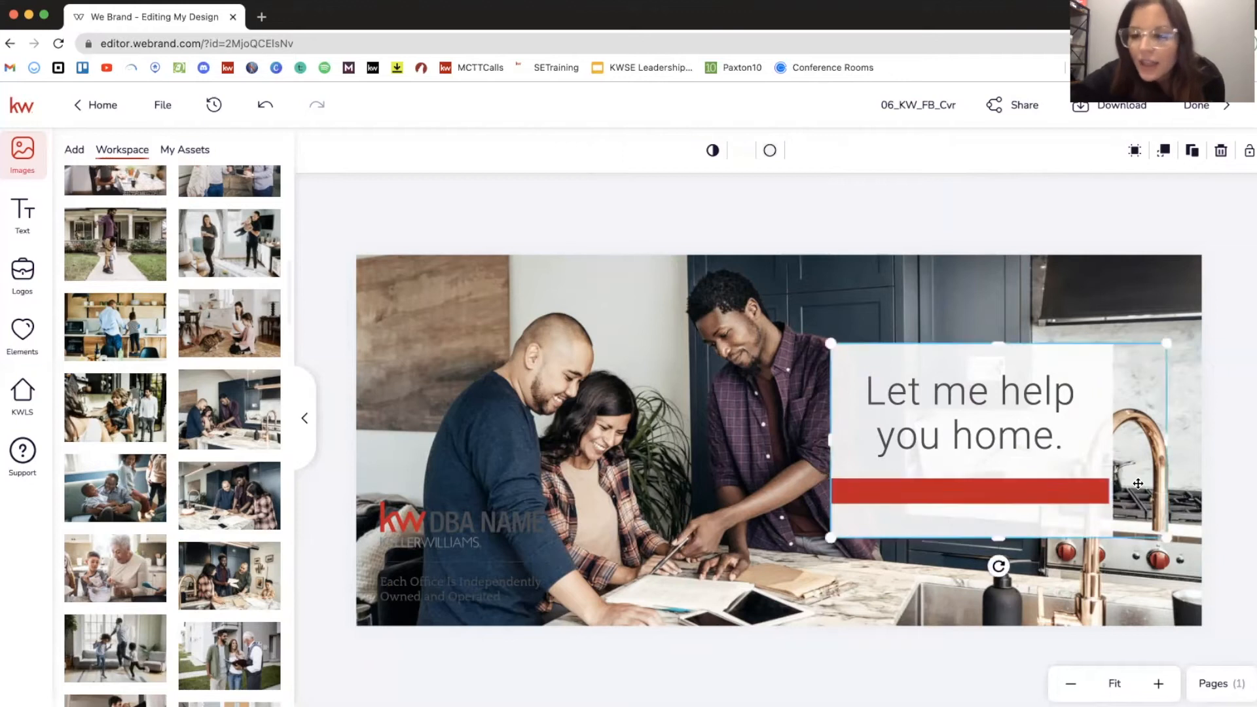
Step: Stretch the red bar to span the full visible width of the white headline box
{"action": "left_click", "coordinate": [1092, 492]}
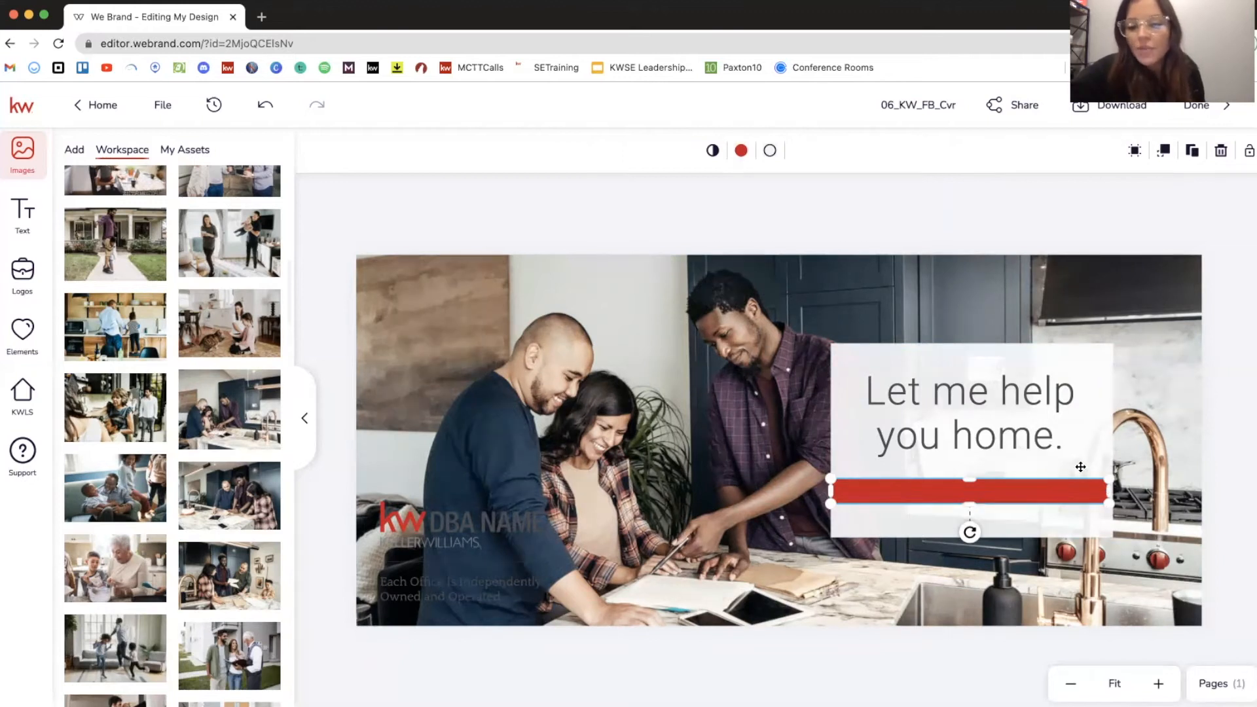
{"action": "mouse_move", "coordinate": [1108, 477]}
{"action": "left_mouse_down"}
{"action": "mouse_move", "coordinate": [1136, 449]}
{"action": "mouse_move", "coordinate": [1109, 462]}
{"action": "left_mouse_up"}
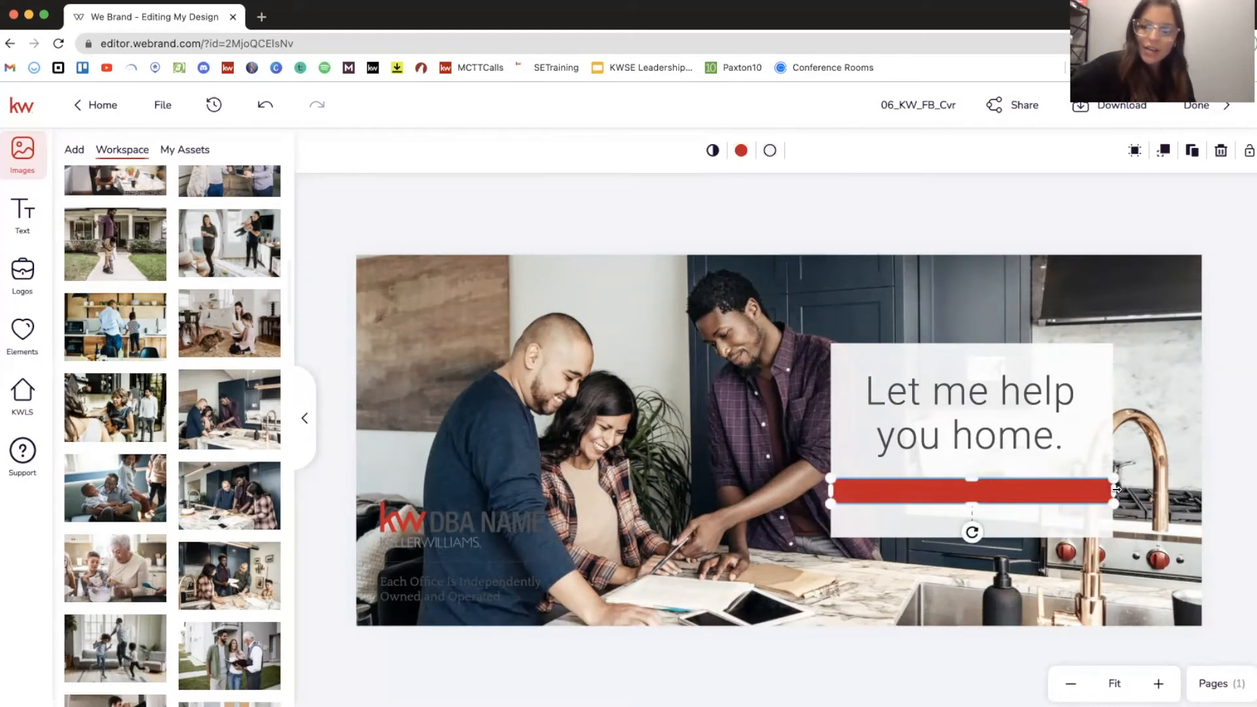
{"action": "left_click_drag", "start_coordinate": [831, 490], "coordinate": [831, 489]}
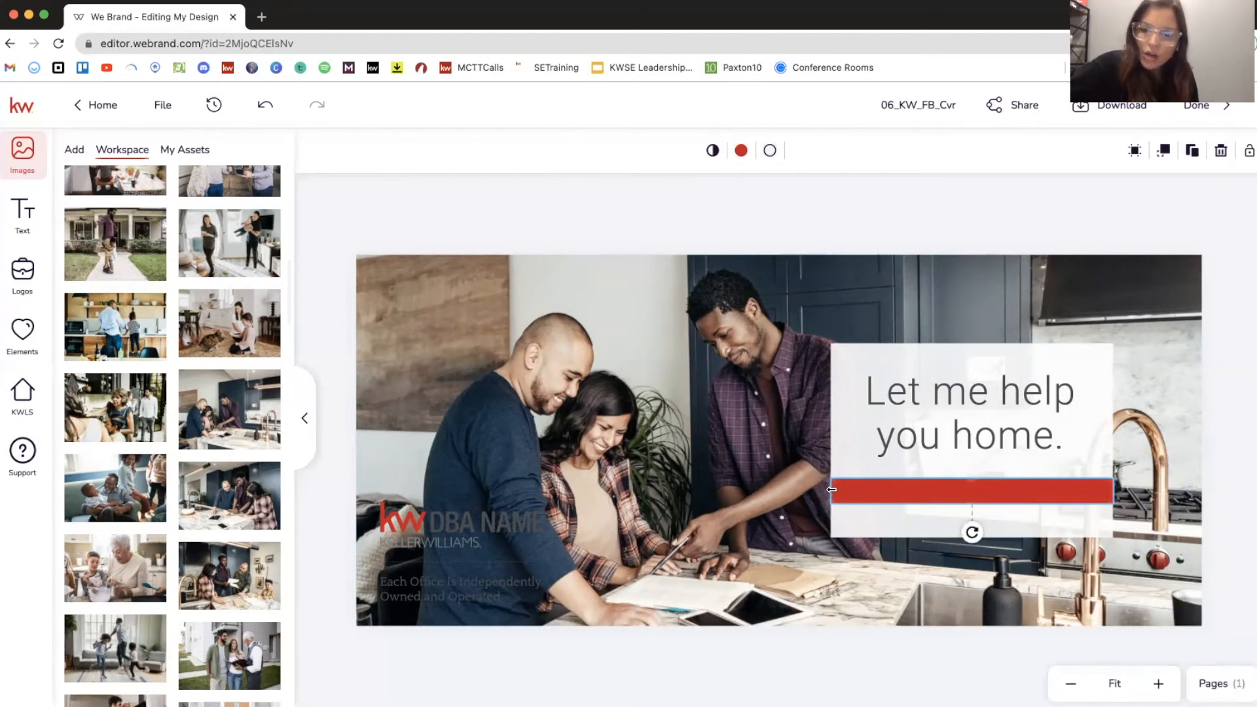
{"action": "left_click_drag", "start_coordinate": [1114, 491], "coordinate": [1113, 493]}
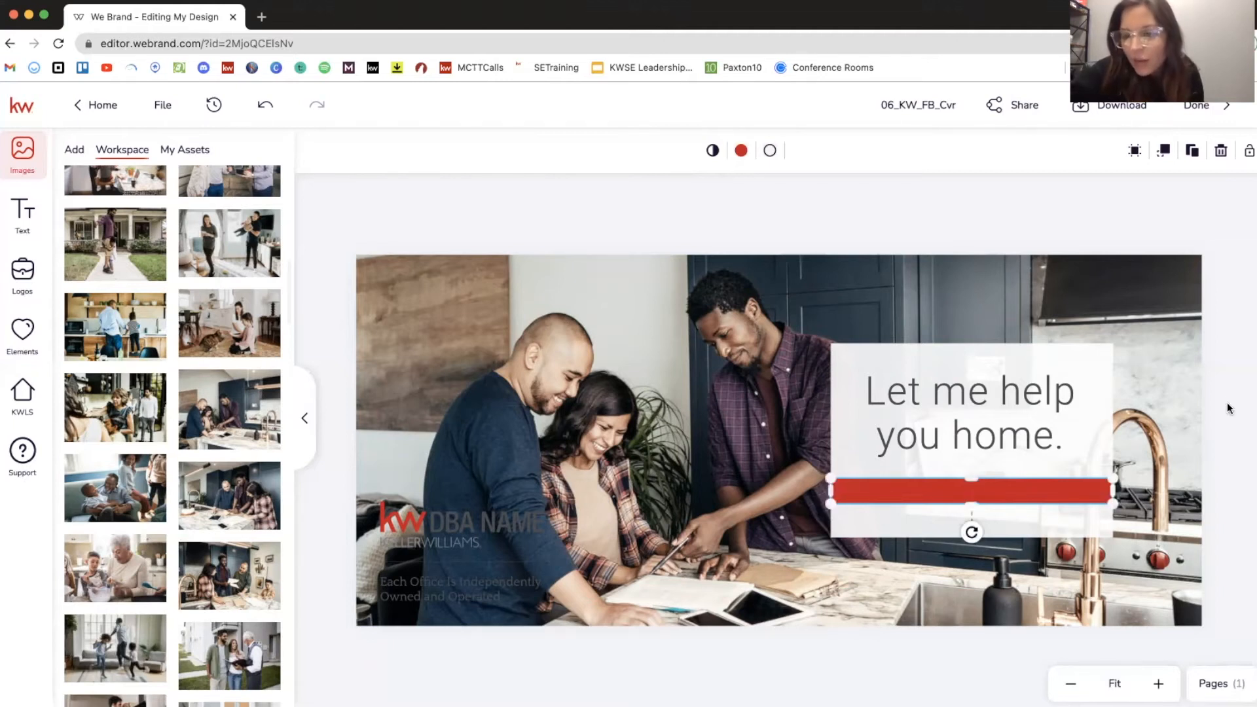
{"action": "left_click", "coordinate": [1216, 387]}
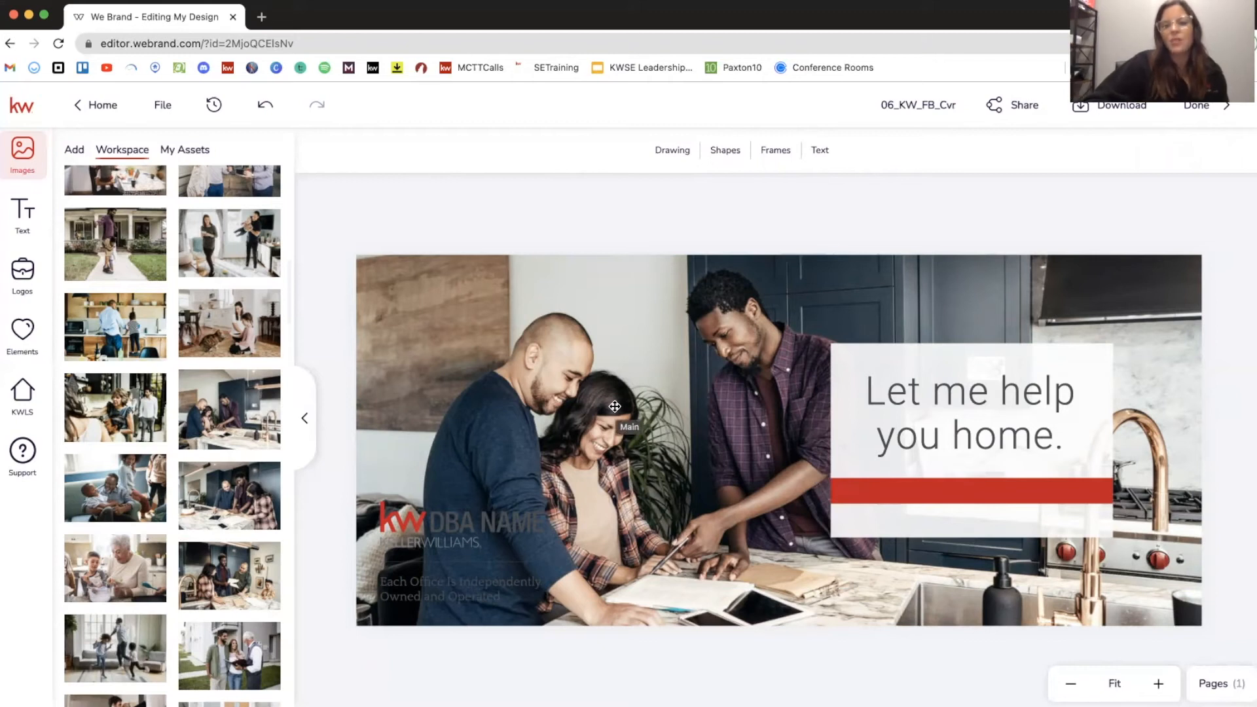
Step: Replace the DBA NAME placeholder with the red-and-white KW Cleveland logo and nudge it slightly down and left
{"action": "left_click", "coordinate": [465, 521]}
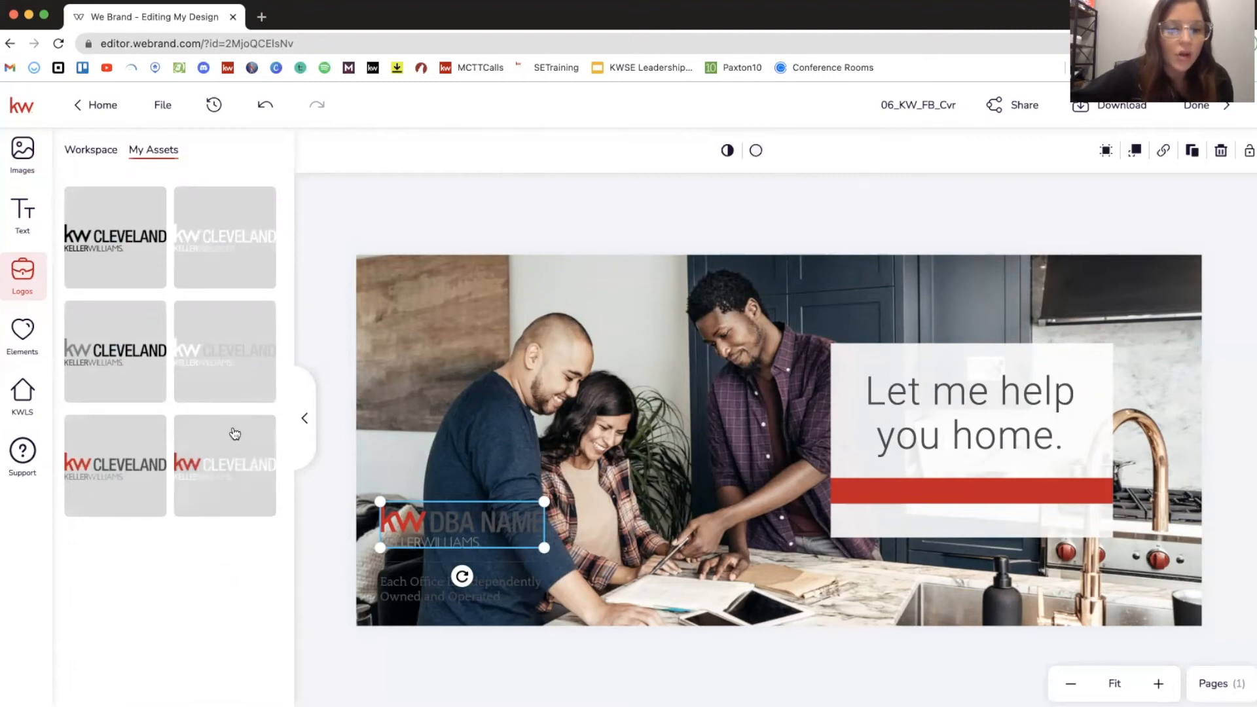
{"action": "mouse_move", "coordinate": [225, 451]}
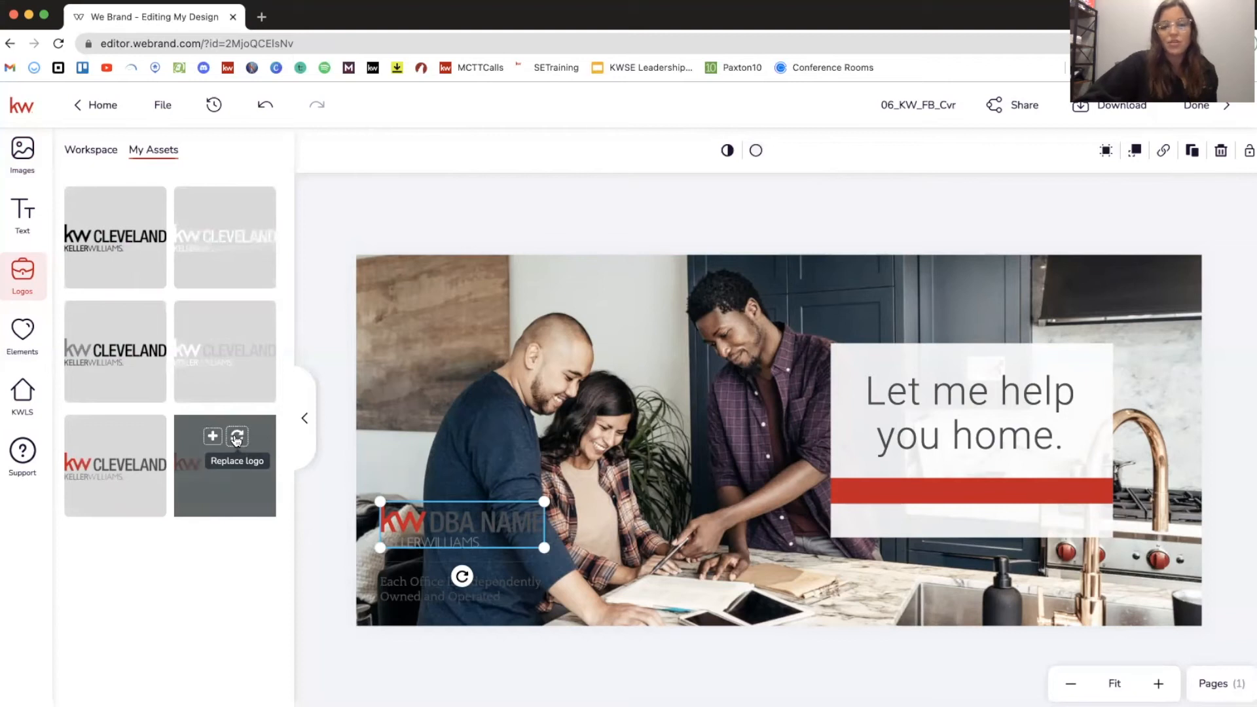
{"action": "left_click", "coordinate": [237, 437]}
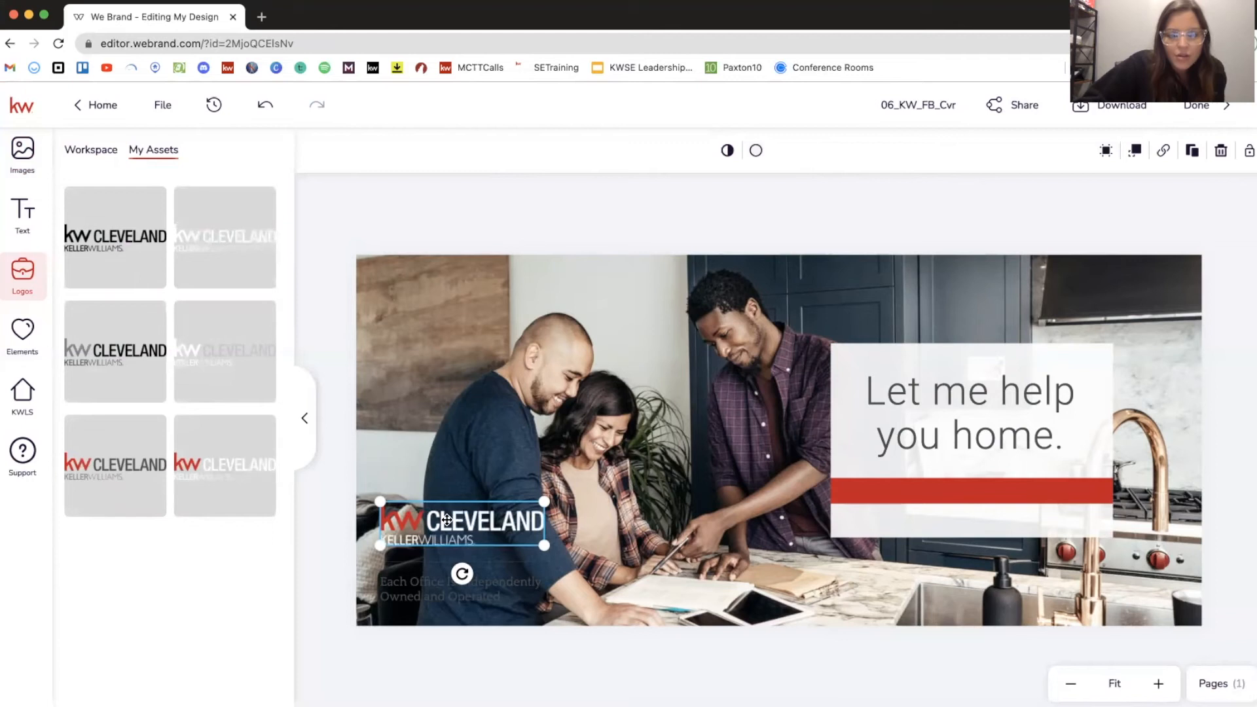
{"action": "mouse_move", "coordinate": [448, 526]}
{"action": "left_mouse_down"}
{"action": "mouse_move", "coordinate": [431, 286]}
{"action": "mouse_move", "coordinate": [438, 531]}
{"action": "left_mouse_up"}
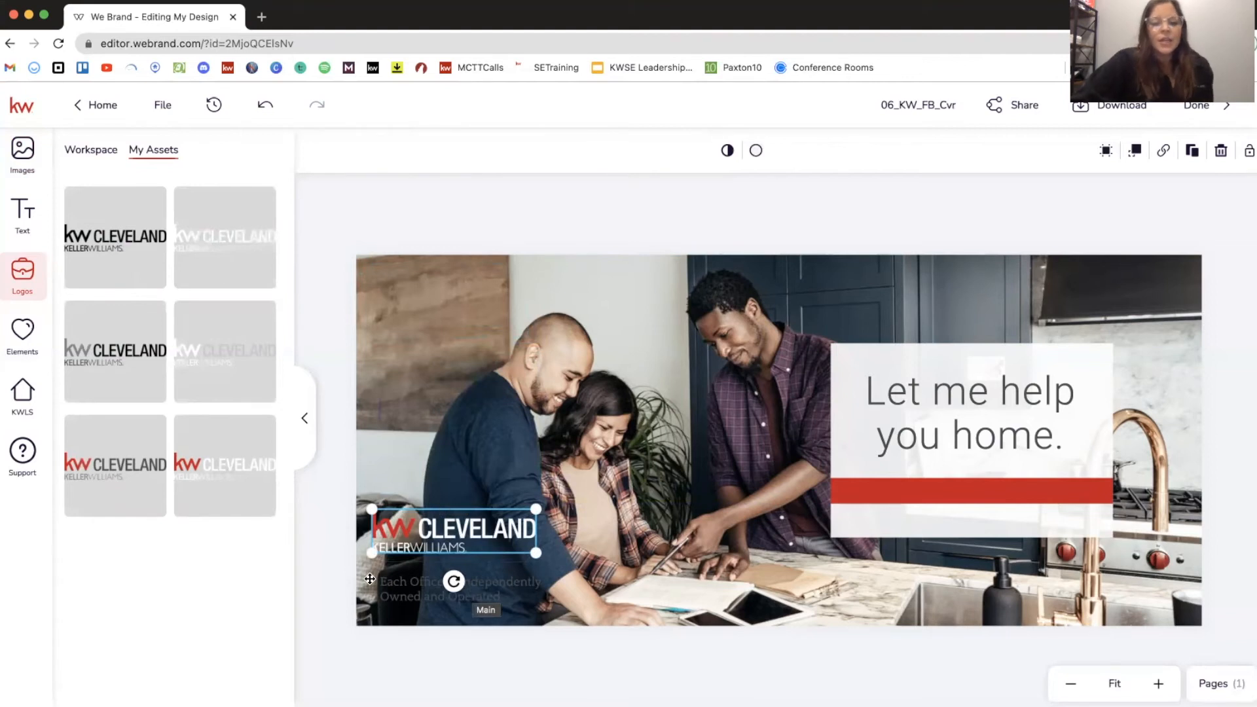
Step: Change the disclaimer under the logo to "Each Keller Williams Office Is Independently Owned and Operated" and save the text
{"action": "left_click", "coordinate": [409, 591]}
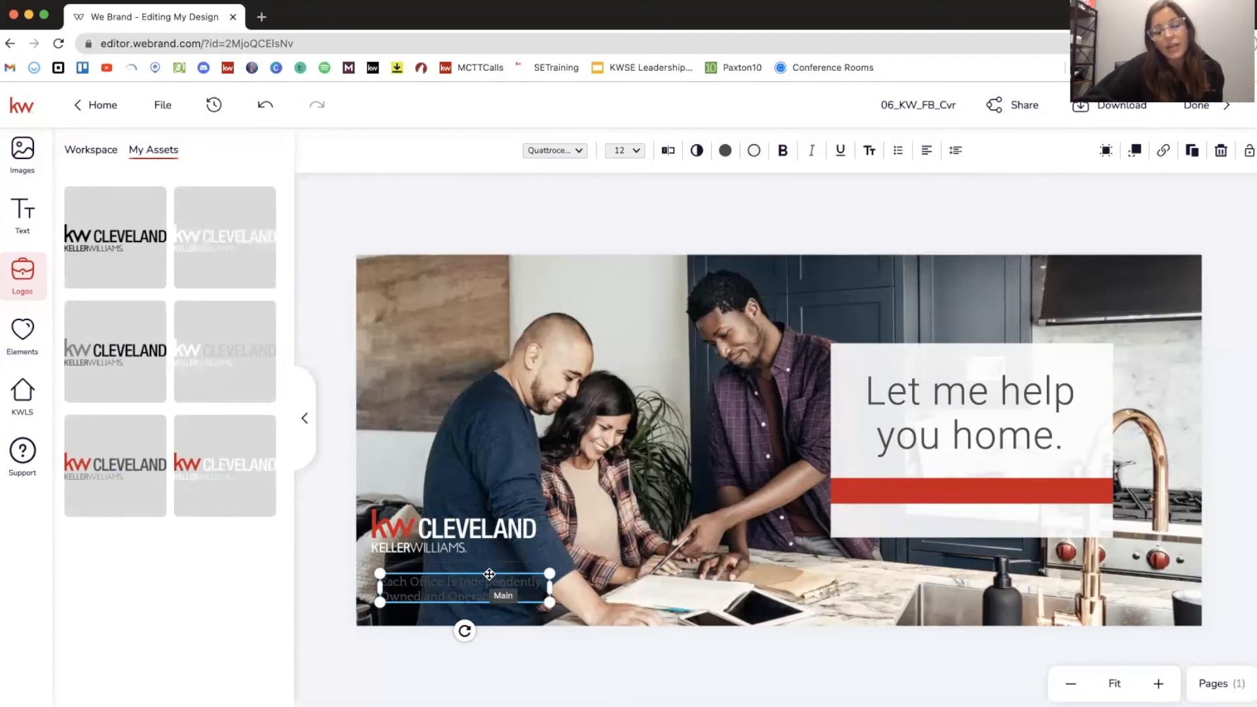
{"action": "double_click", "coordinate": [433, 594]}
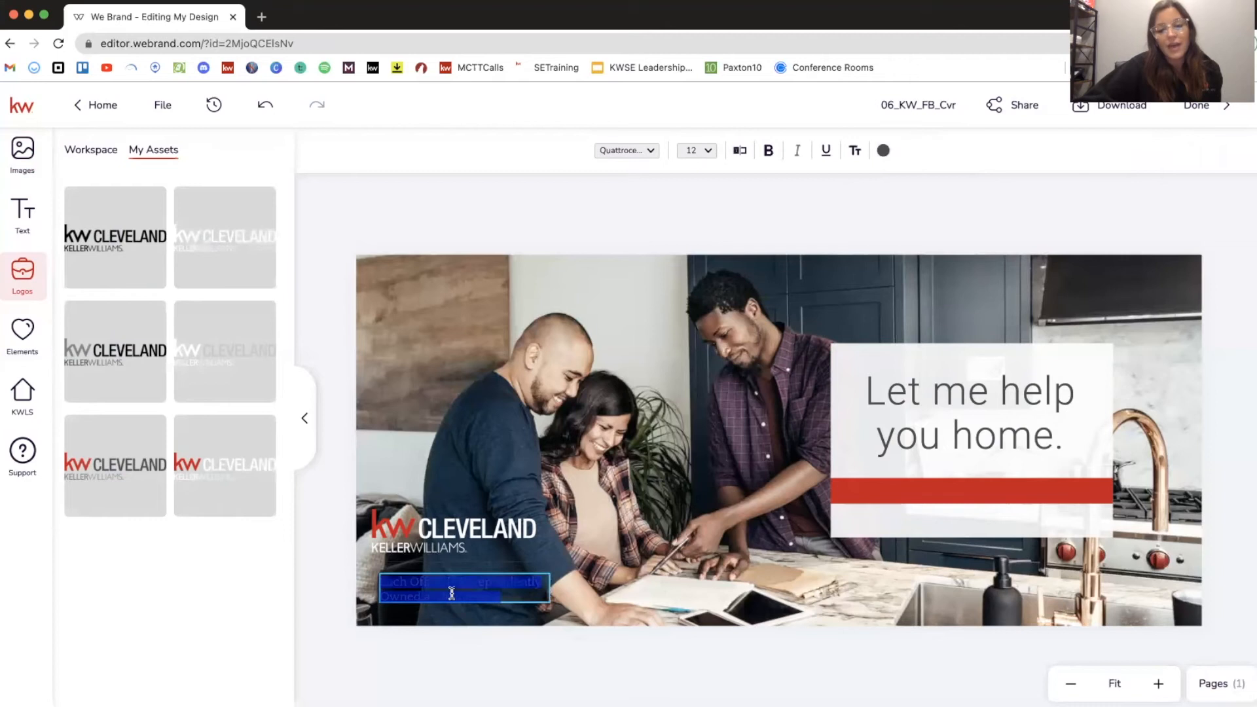
{"action": "left_click", "coordinate": [478, 587]}
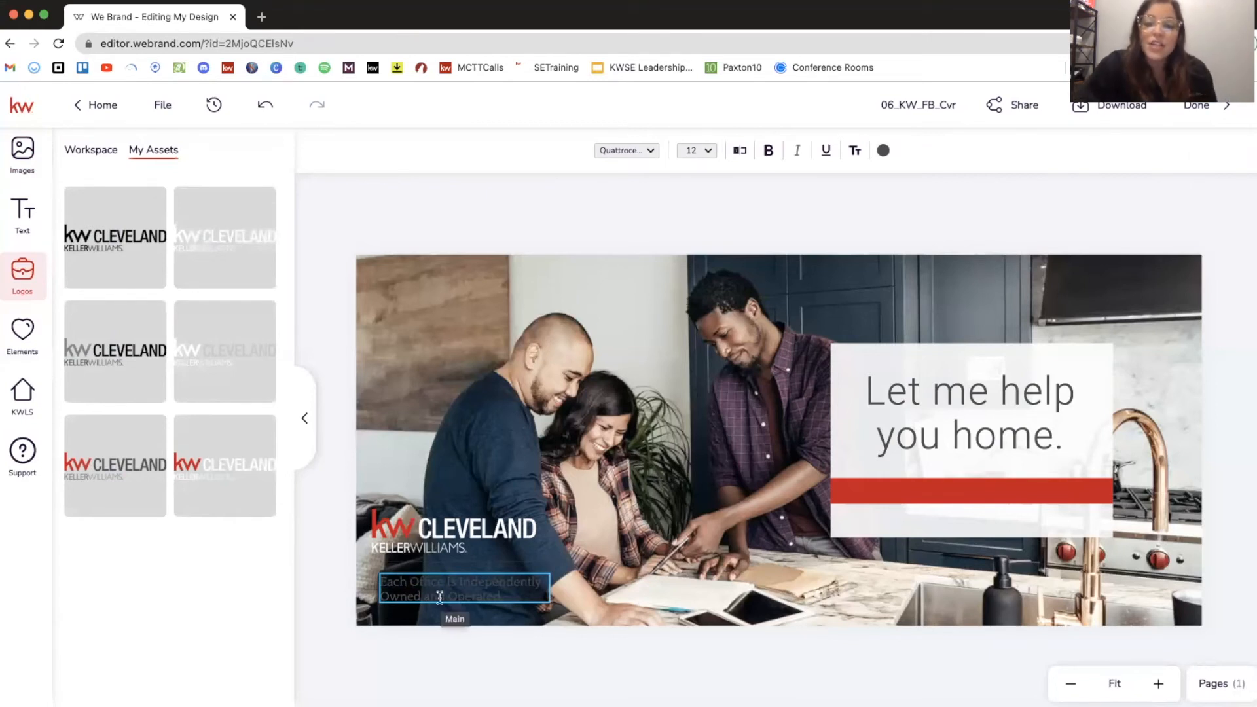
{"action": "left_click", "coordinate": [744, 157]}
{"action": "left_click", "coordinate": [958, 147]}
{"action": "type", "text": "Keller Williams Office Is Independently"}
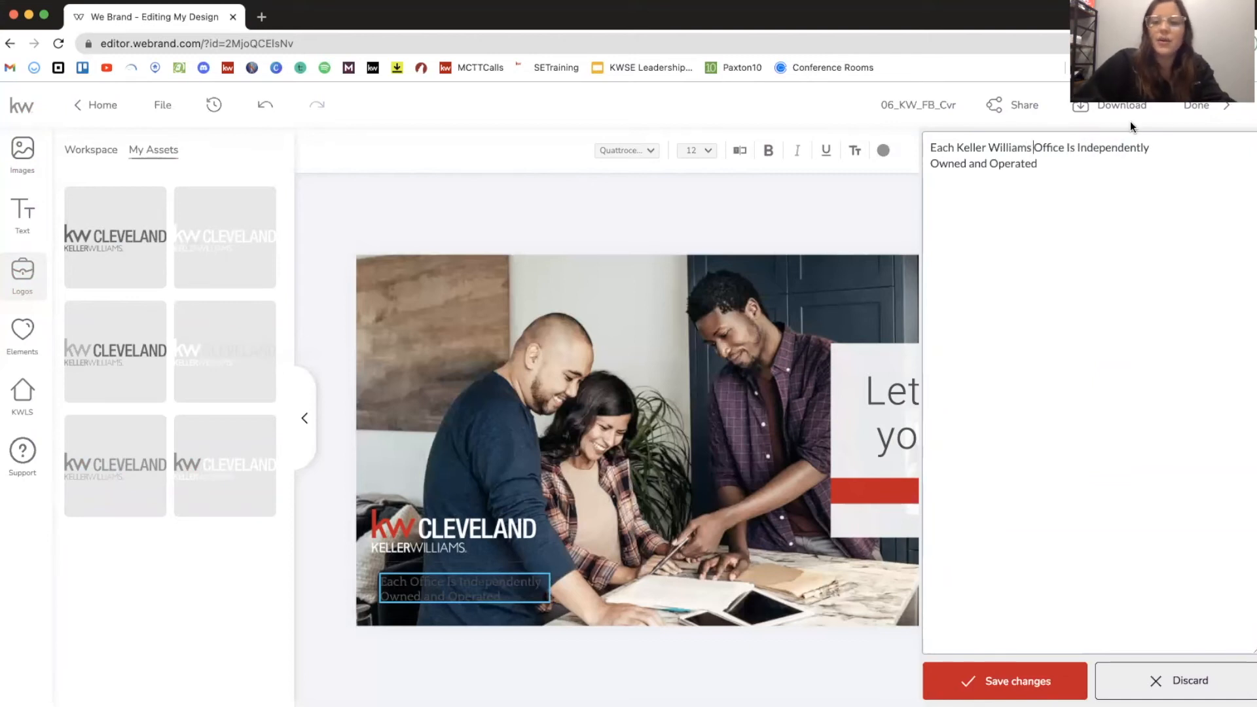
{"action": "left_click", "coordinate": [928, 157]}
{"action": "key", "text": "BackSpace"}
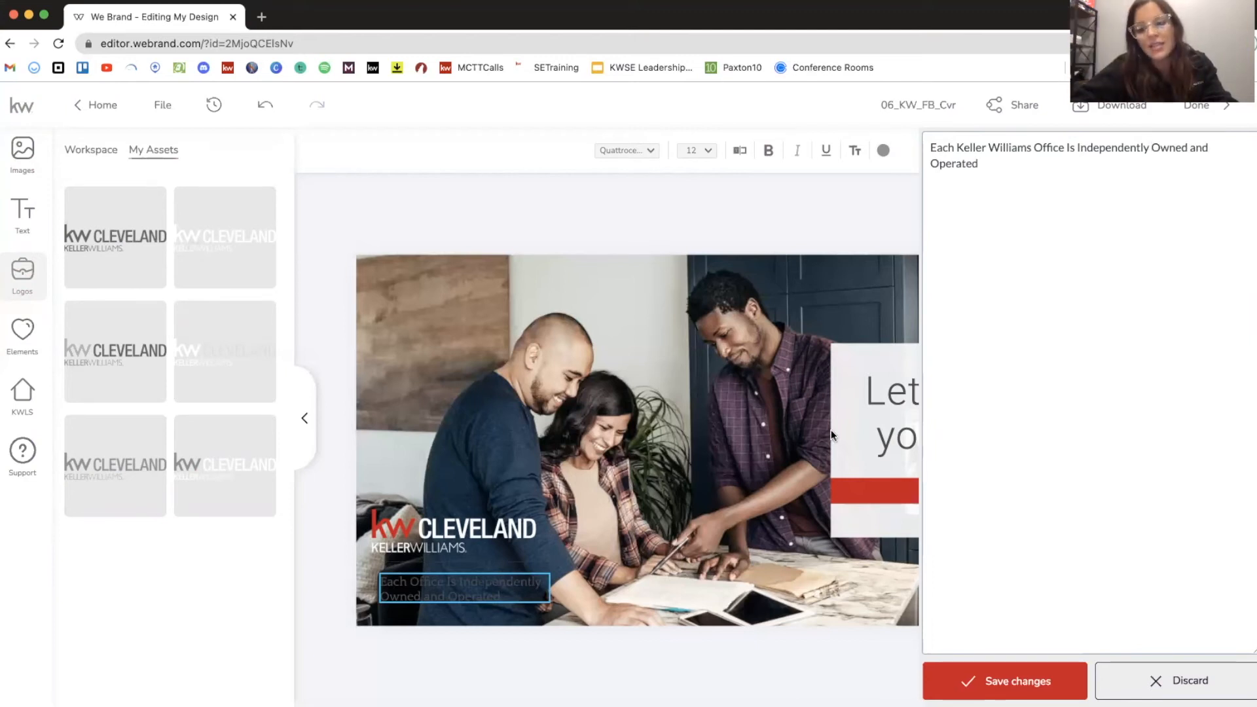
{"action": "left_click", "coordinate": [997, 682]}
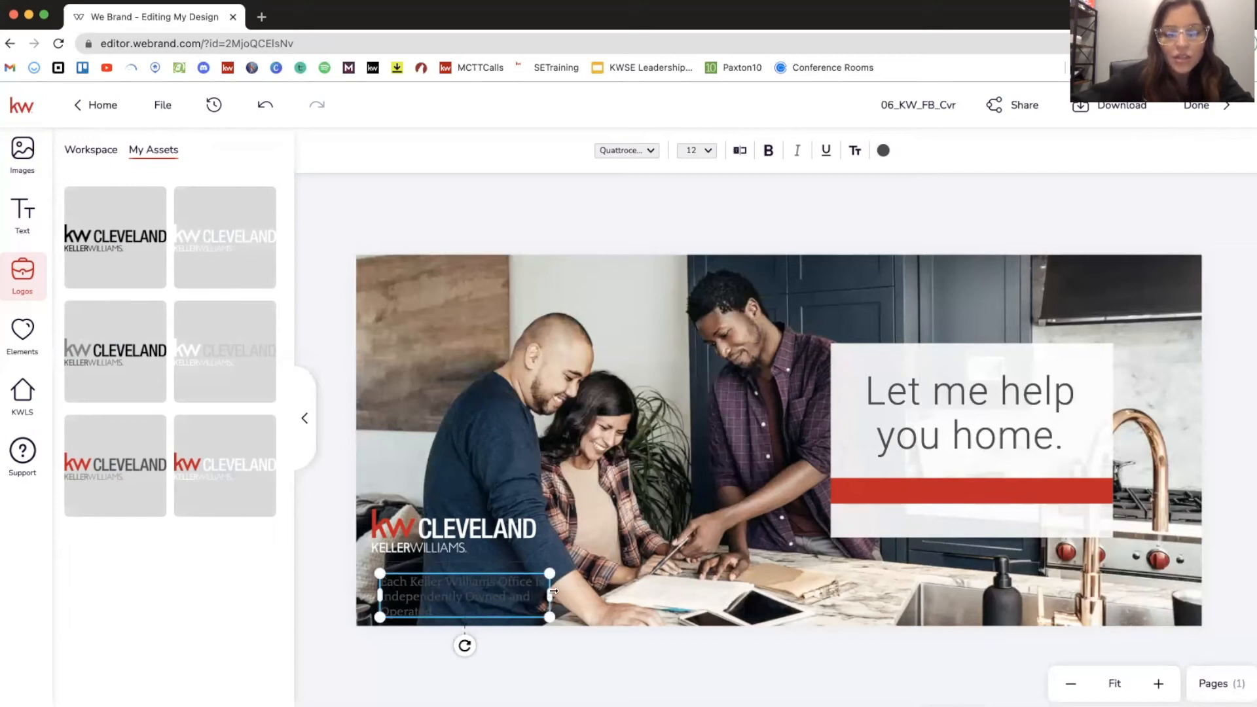
Step: Widen the disclaimer's text box so it fits on one line, and set its fill color to white
{"action": "left_click_drag", "start_coordinate": [551, 599], "coordinate": [763, 566]}
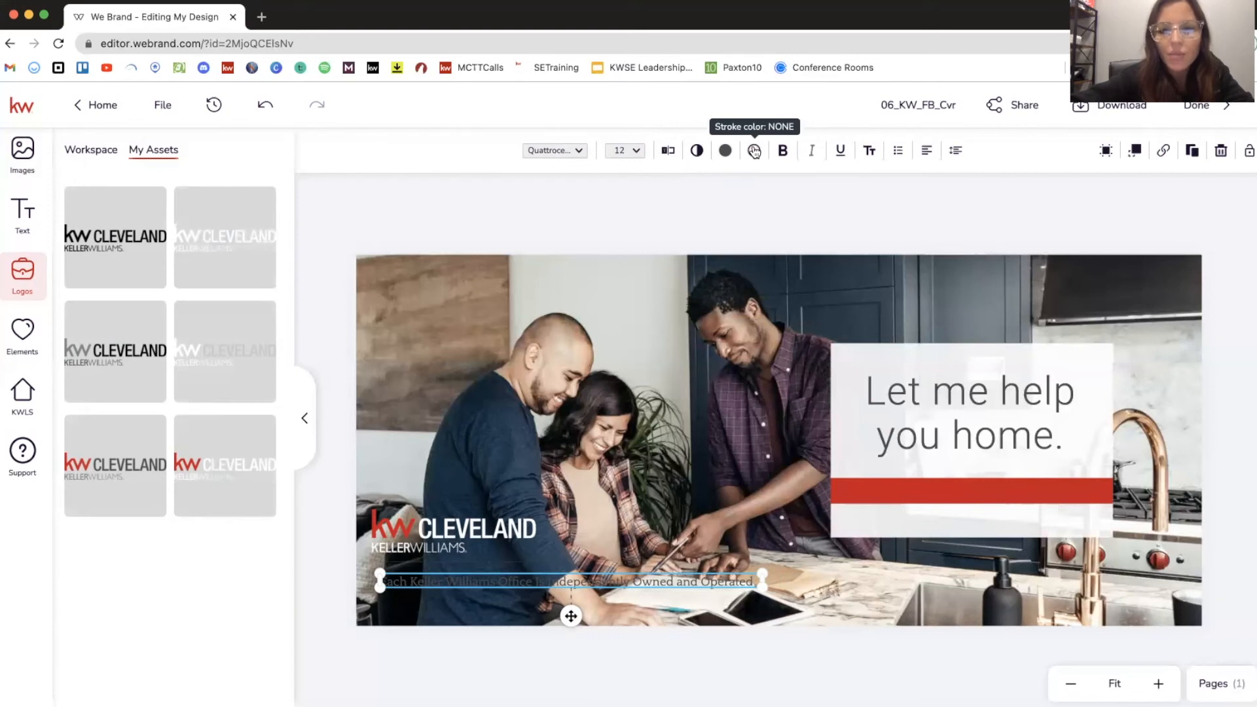
{"action": "left_click", "coordinate": [728, 152]}
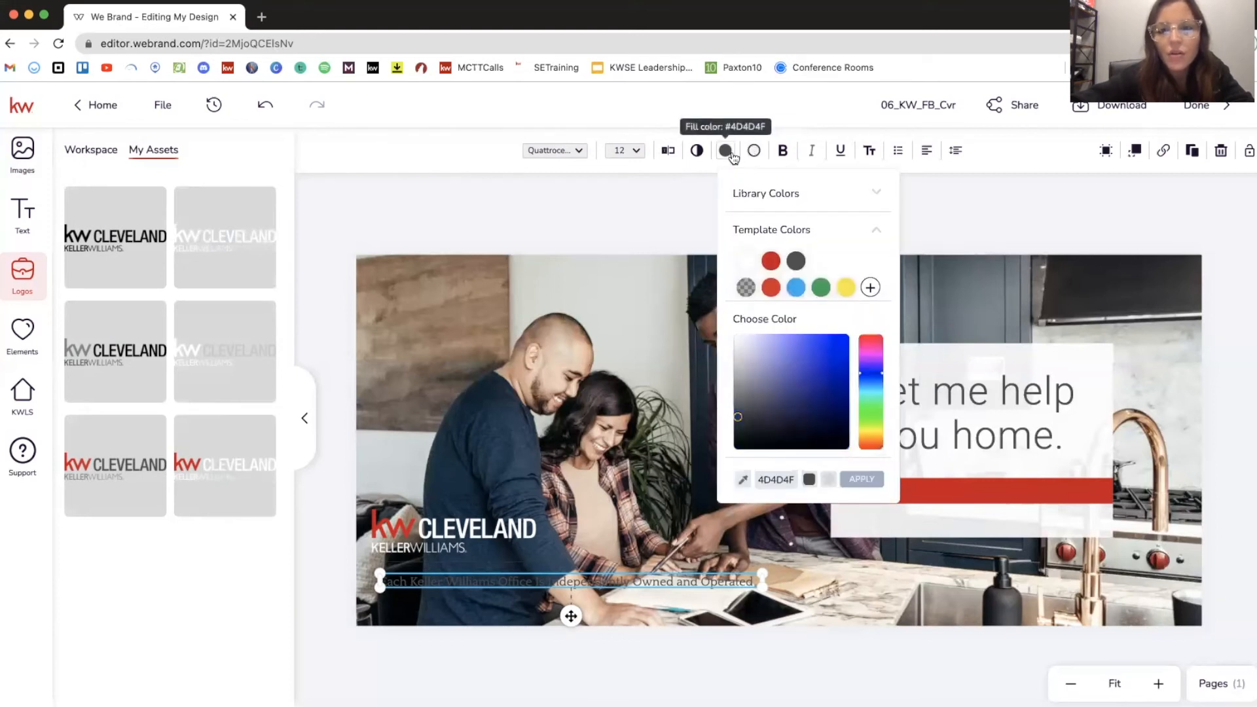
{"action": "left_click", "coordinate": [745, 263]}
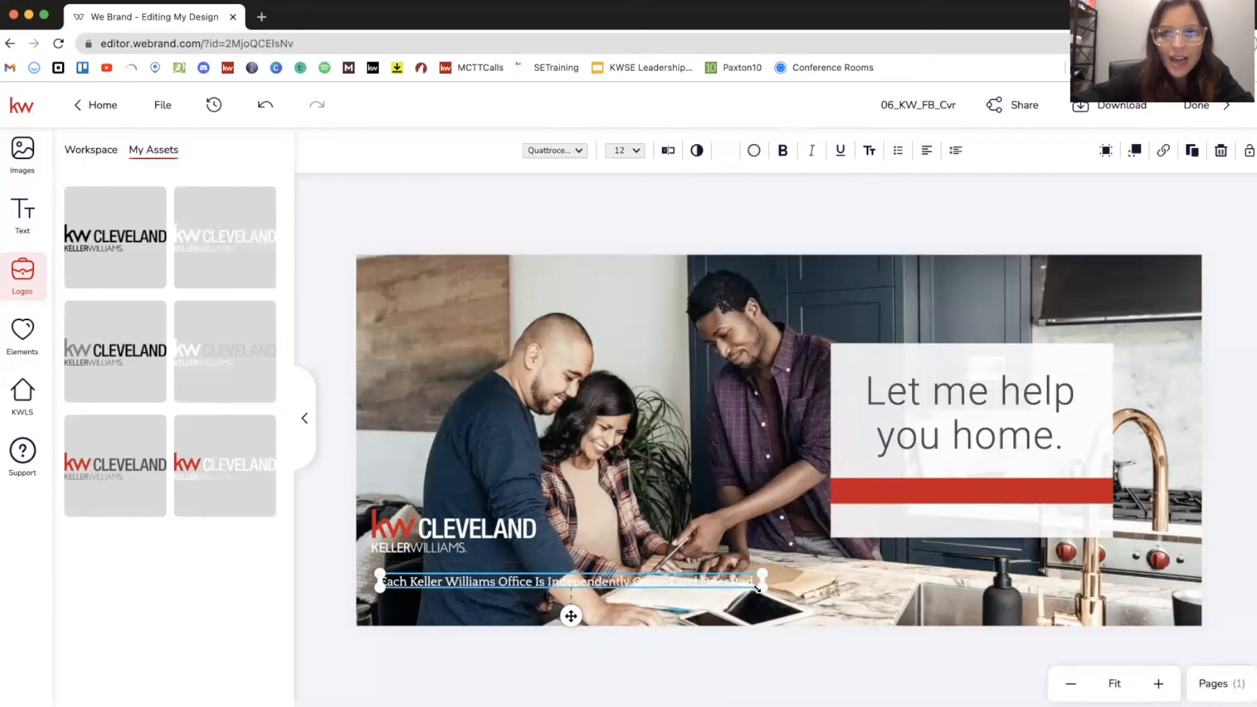
{"action": "left_click", "coordinate": [635, 154]}
{"action": "left_click", "coordinate": [637, 159]}
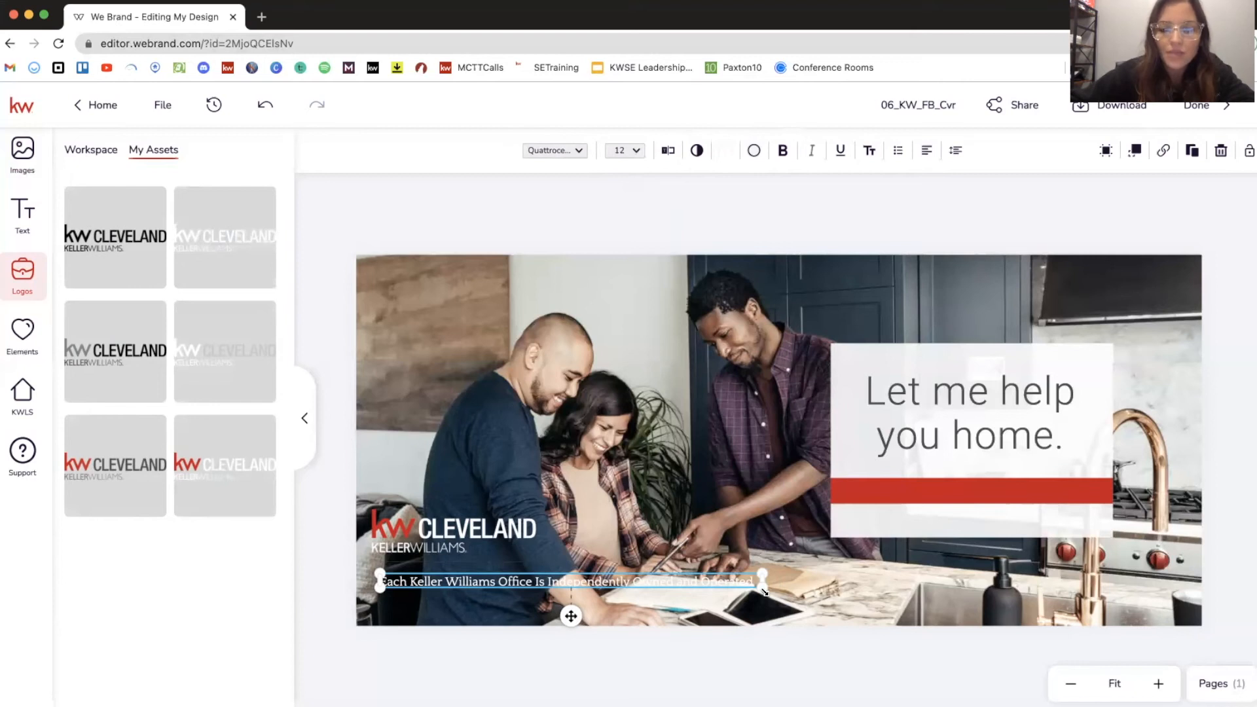
Step: Shrink the disclaimer text, move it slightly down and left, and lower the KW Cleveland logo to sit just above it
{"action": "left_click_drag", "start_coordinate": [760, 590], "coordinate": [663, 571]}
{"action": "left_click_drag", "start_coordinate": [435, 577], "coordinate": [424, 592]}
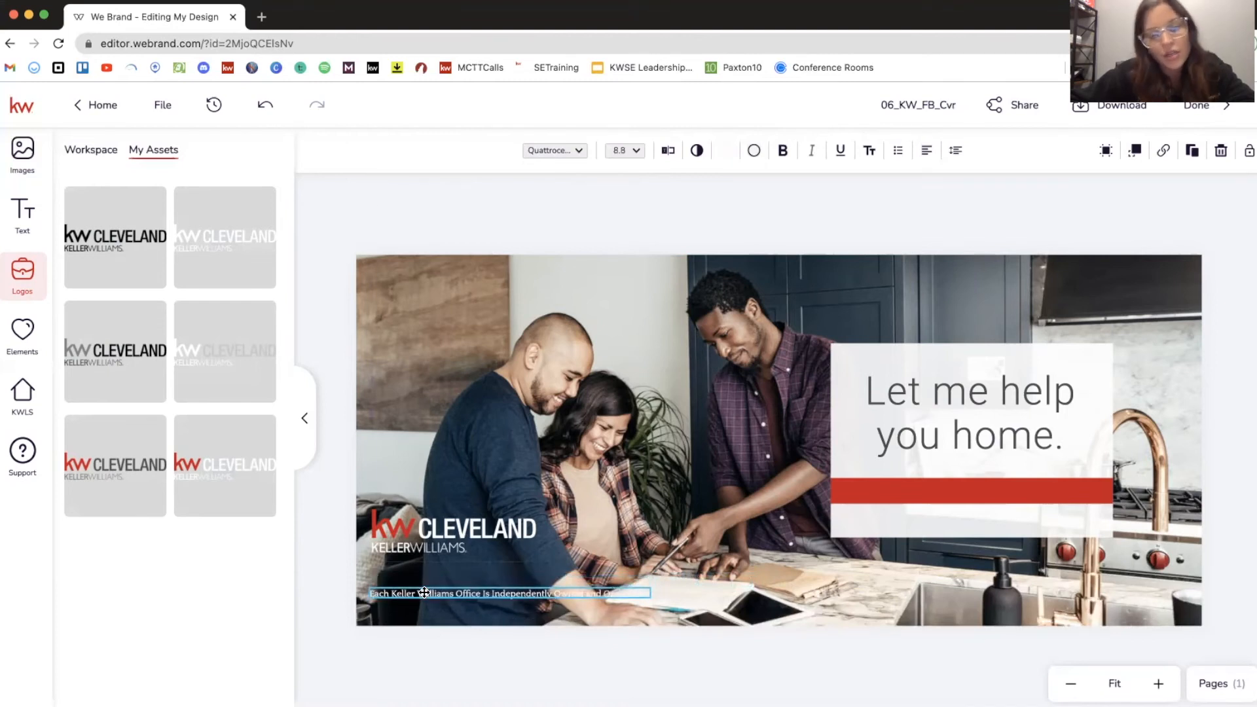
{"action": "left_click_drag", "start_coordinate": [426, 546], "coordinate": [422, 555]}
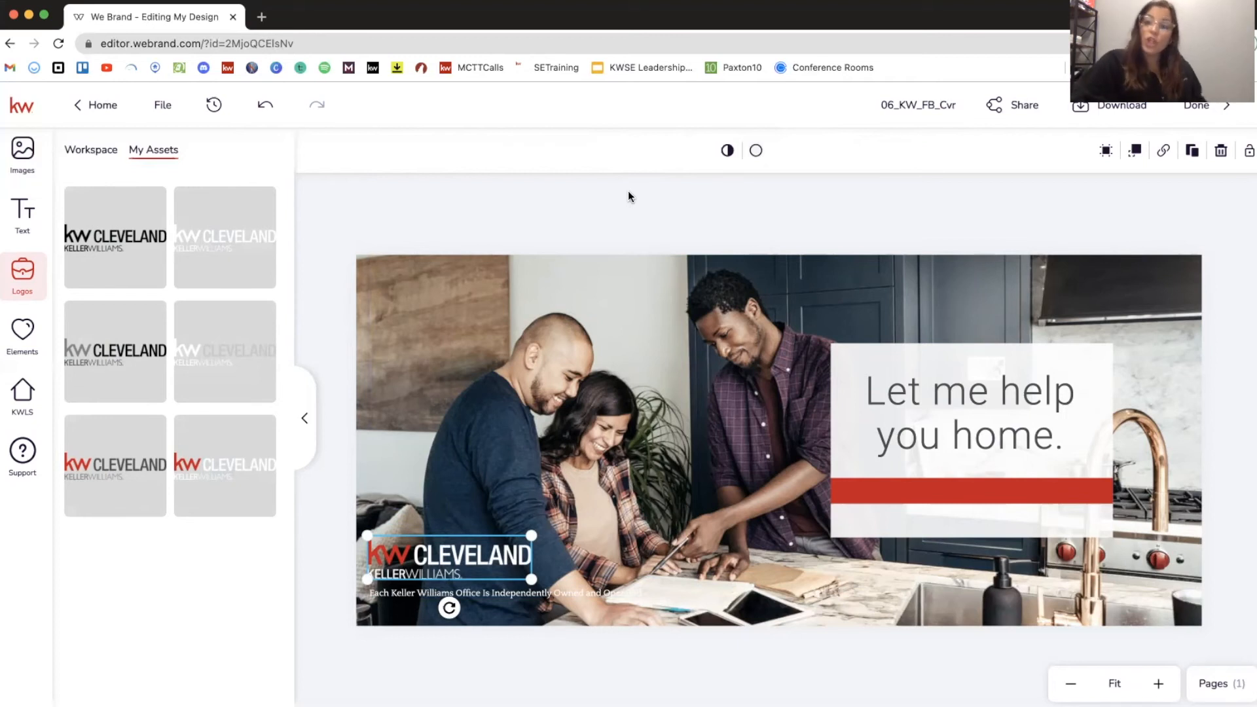
Step: Add the office phone number from the saved text assets and place it on the pale wall above the couple
{"action": "left_click", "coordinate": [18, 216]}
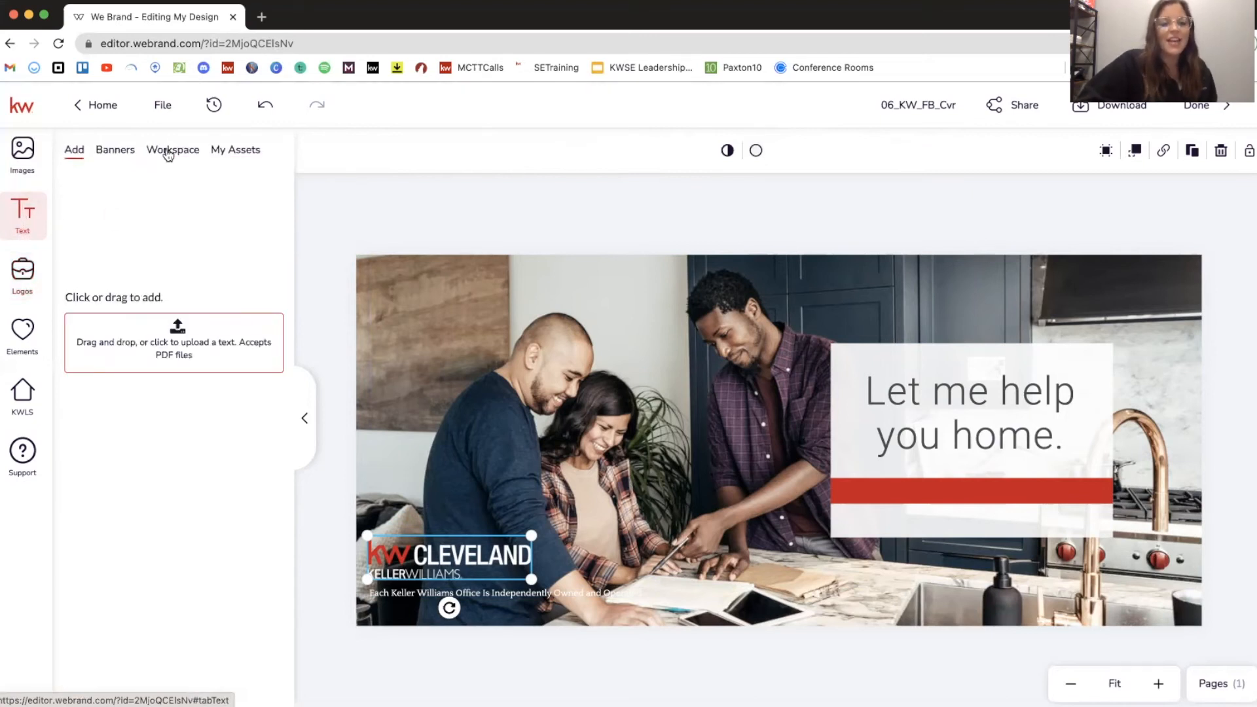
{"action": "left_click", "coordinate": [246, 151]}
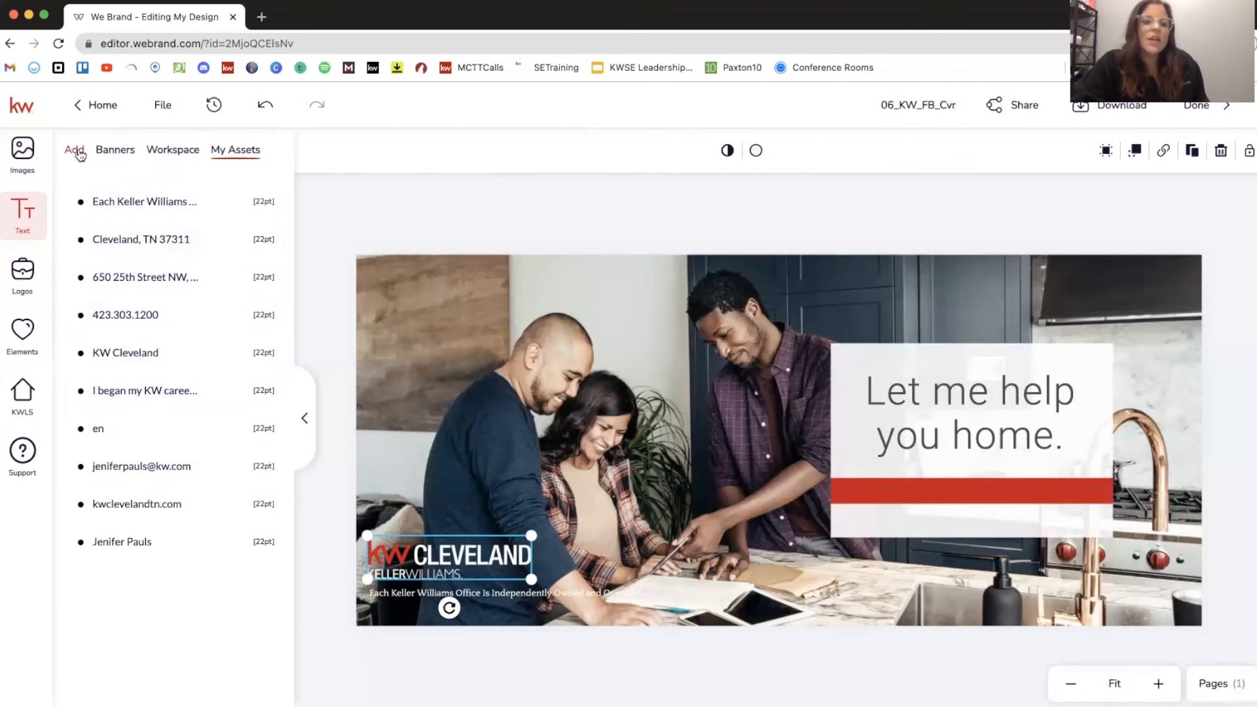
{"action": "left_click", "coordinate": [138, 317]}
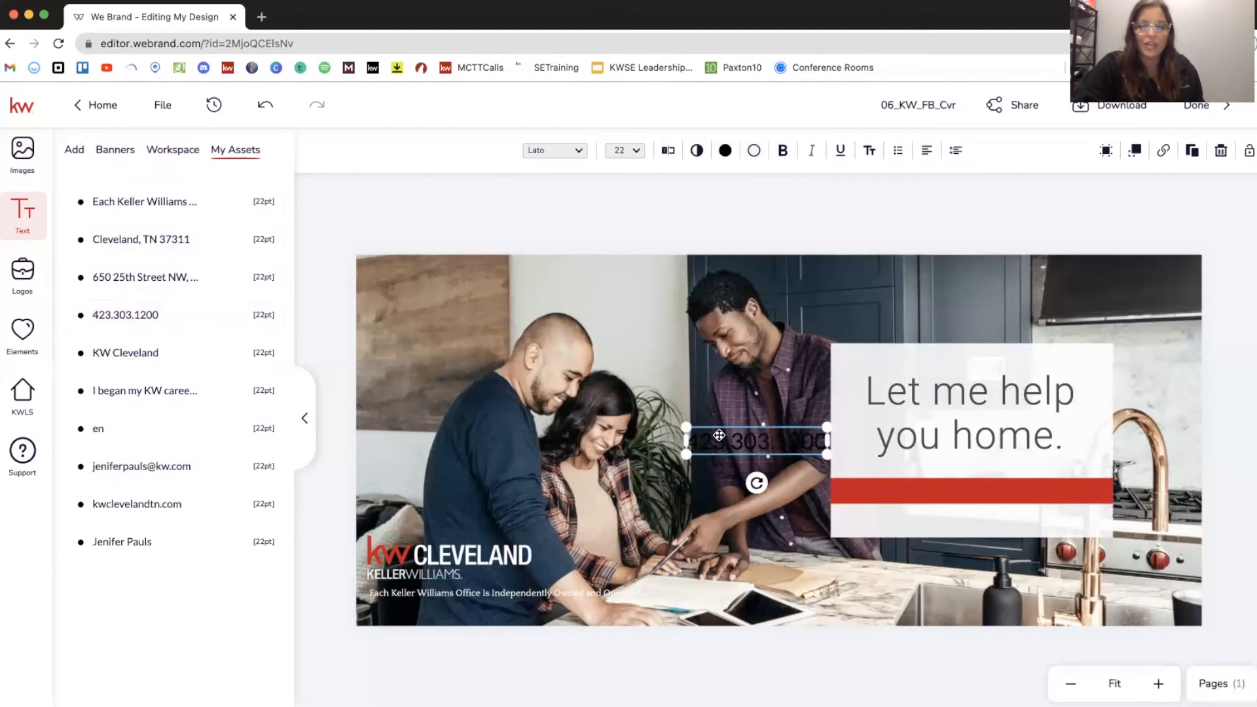
{"action": "left_click_drag", "start_coordinate": [706, 424], "coordinate": [556, 283]}
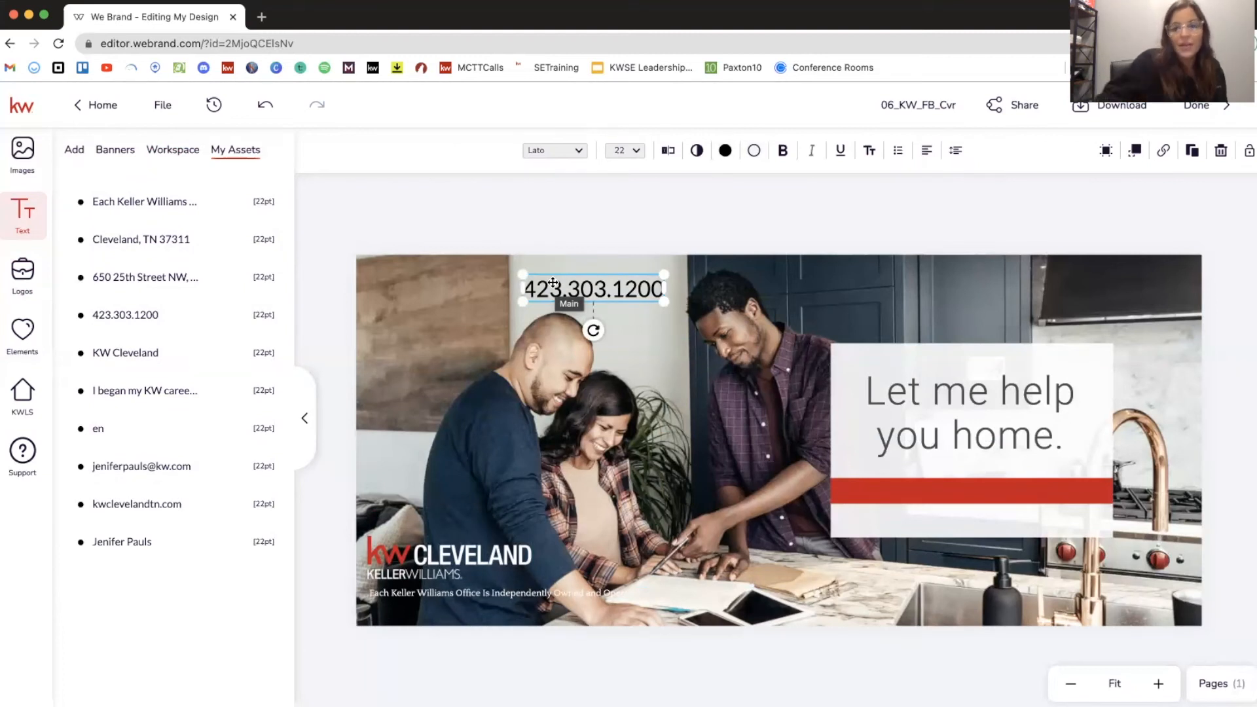
{"action": "left_click", "coordinate": [73, 154]}
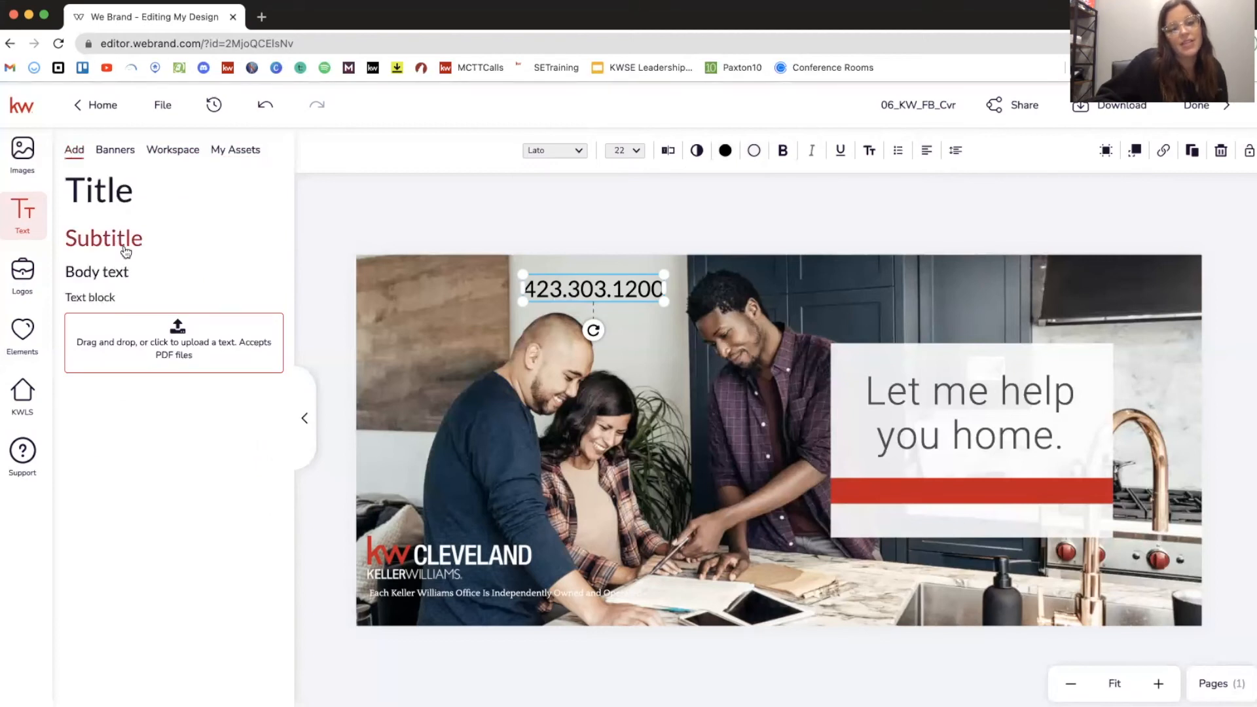
{"action": "left_click", "coordinate": [106, 282]}
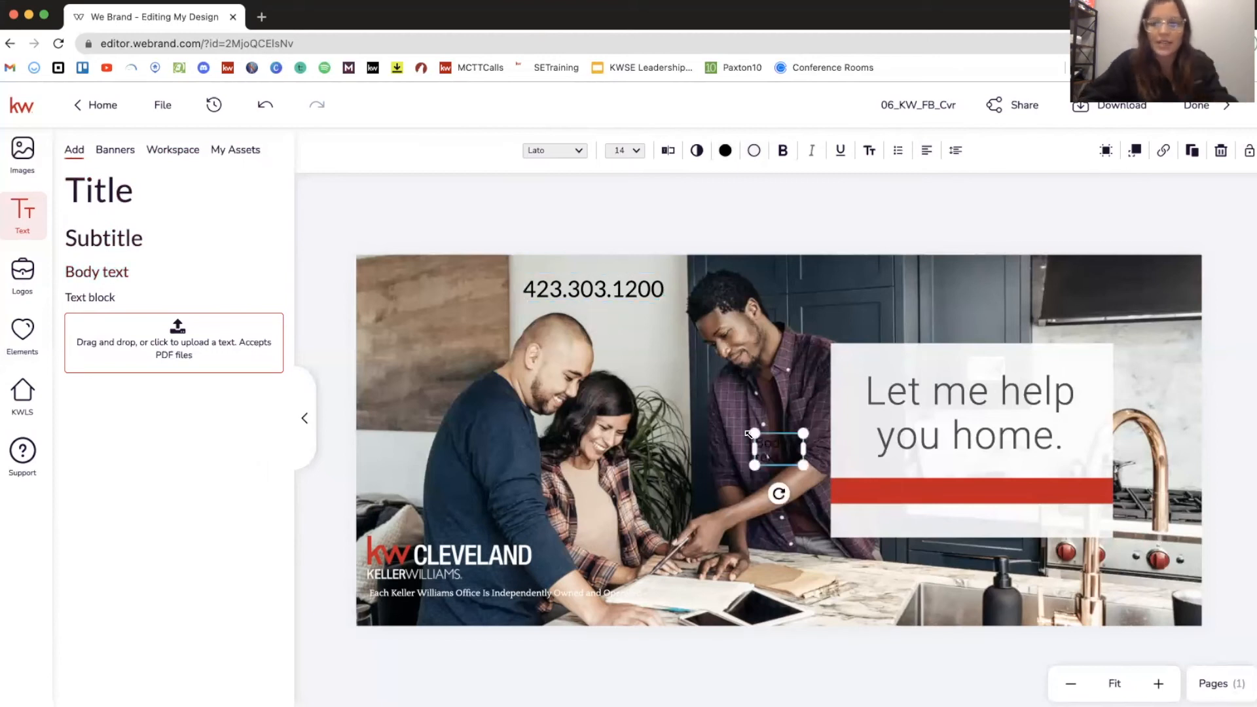
{"action": "left_click_drag", "start_coordinate": [771, 446], "coordinate": [629, 321]}
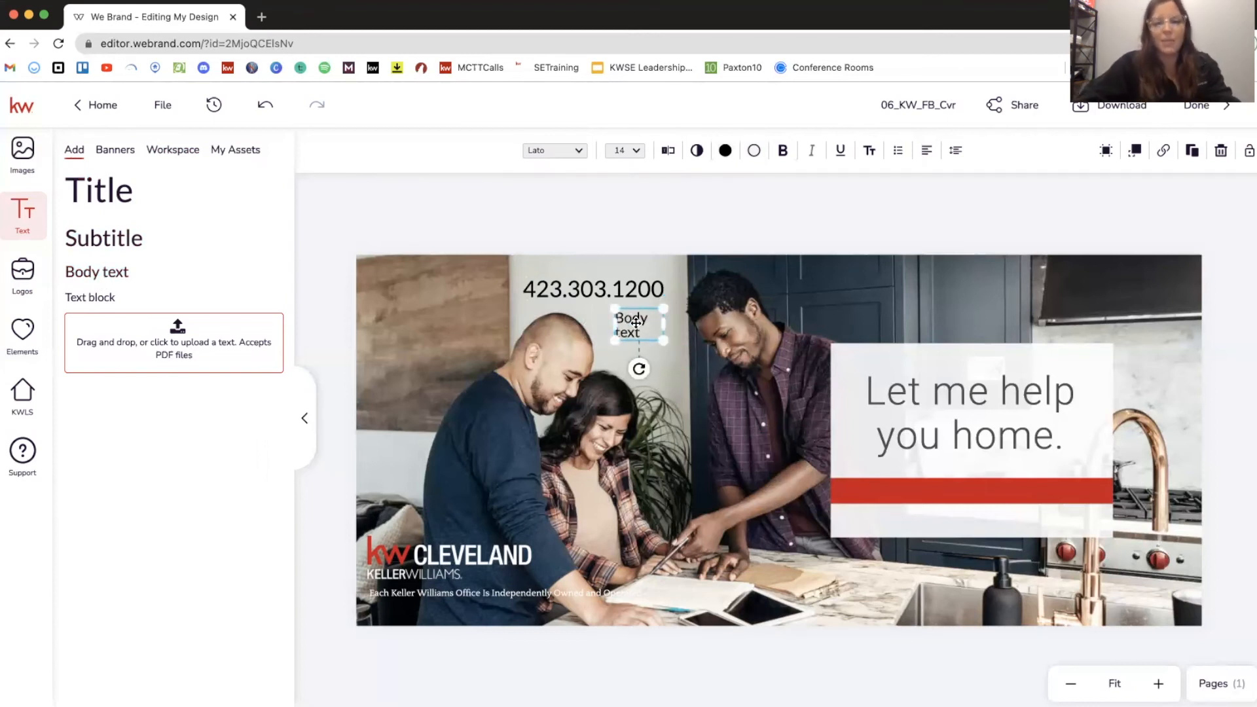
{"action": "double_click", "coordinate": [642, 334]}
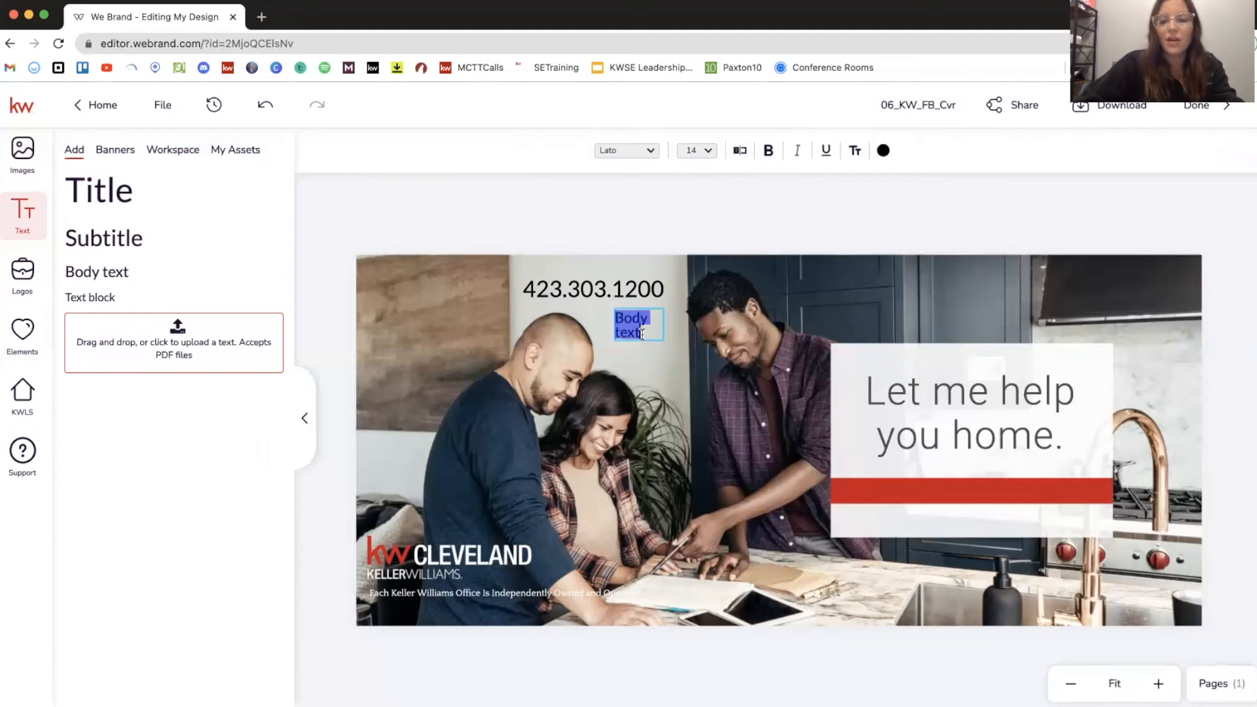
{"action": "left_click", "coordinate": [655, 354]}
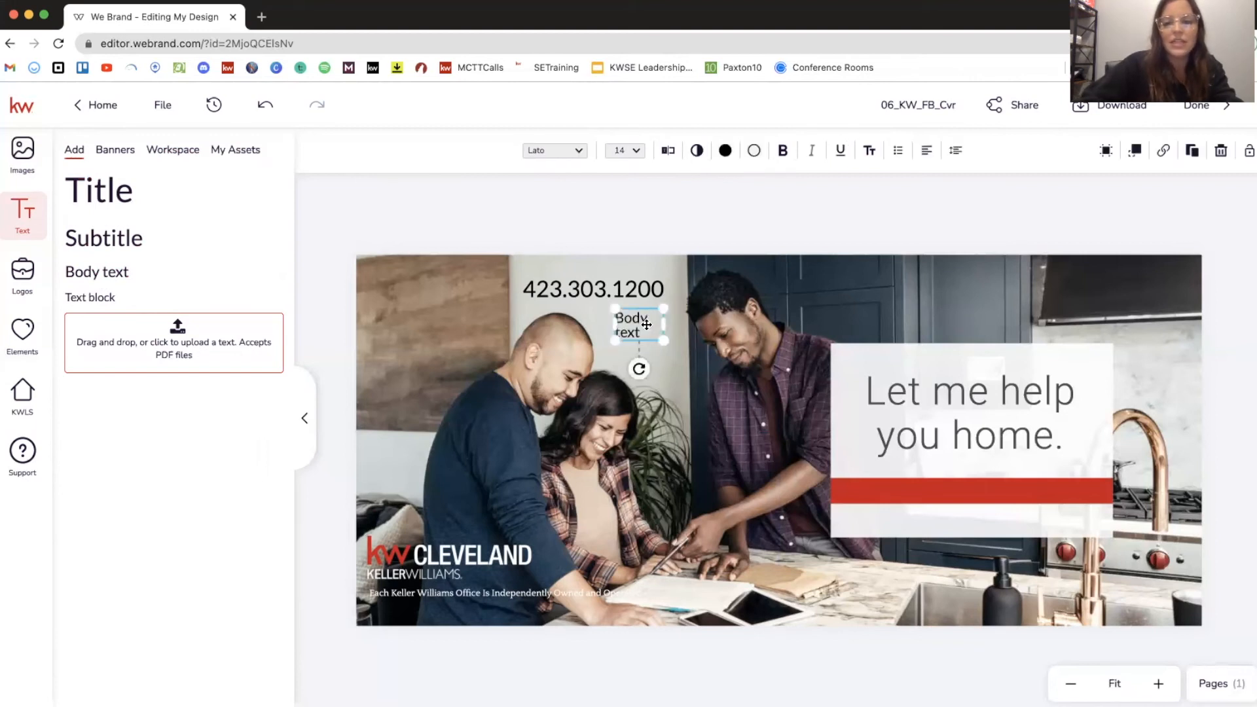
{"action": "key", "text": "Delete"}
Step: Edit the phone text into two lines labelled "Cell:" and "Office:", entering the cell phone number on the first, and save it
{"action": "left_click", "coordinate": [593, 290]}
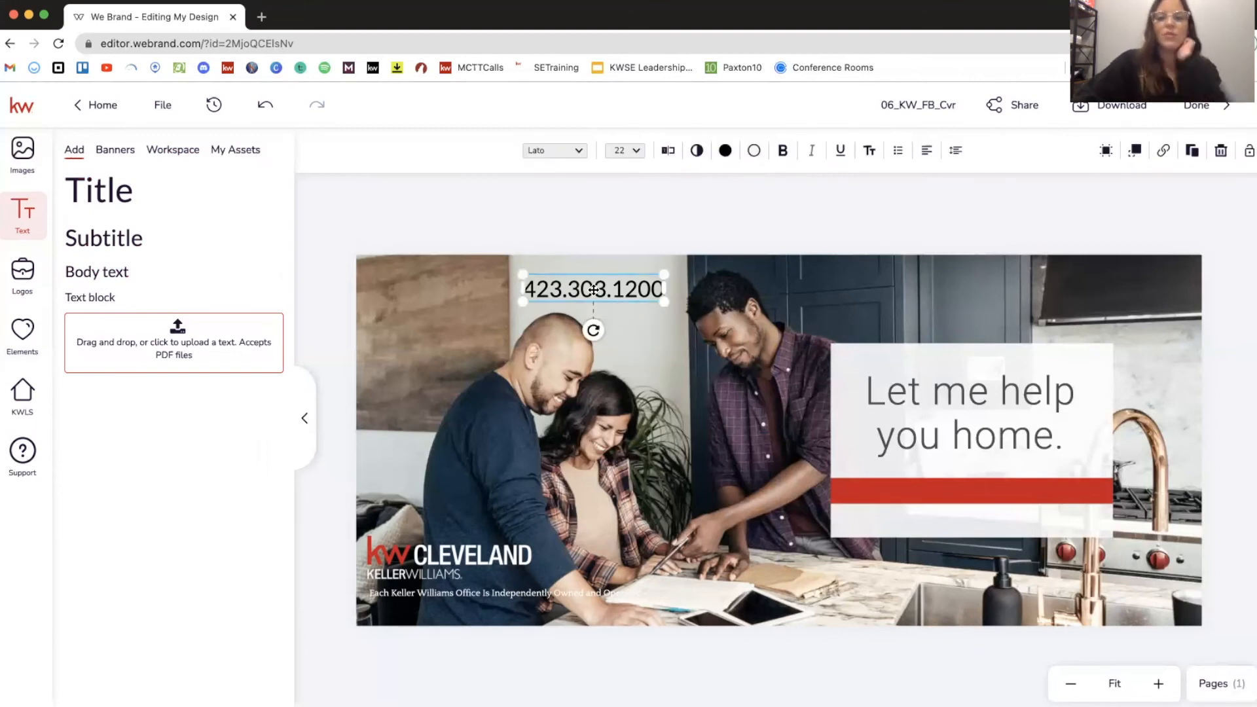
{"action": "left_click", "coordinate": [669, 150]}
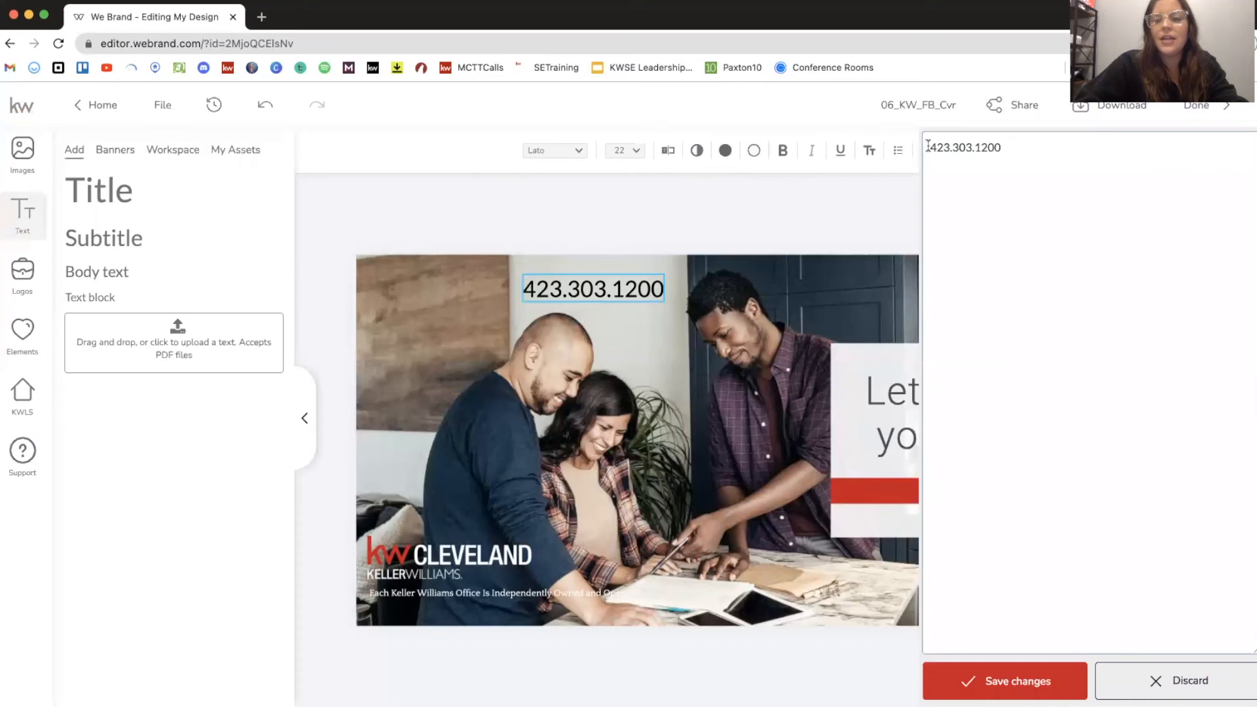
{"action": "left_click", "coordinate": [928, 148]}
{"action": "type", "text": "Cell:"}
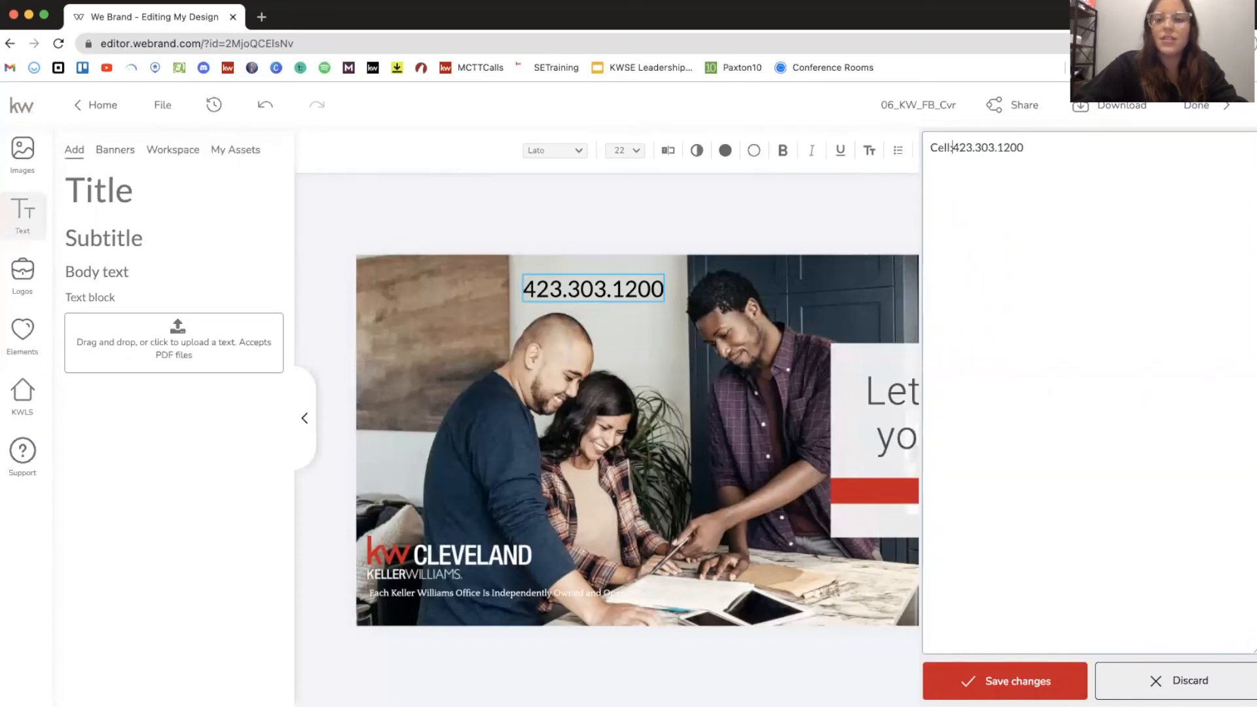
{"action": "key", "text": "Return"}
{"action": "type", "text": "Office:"}
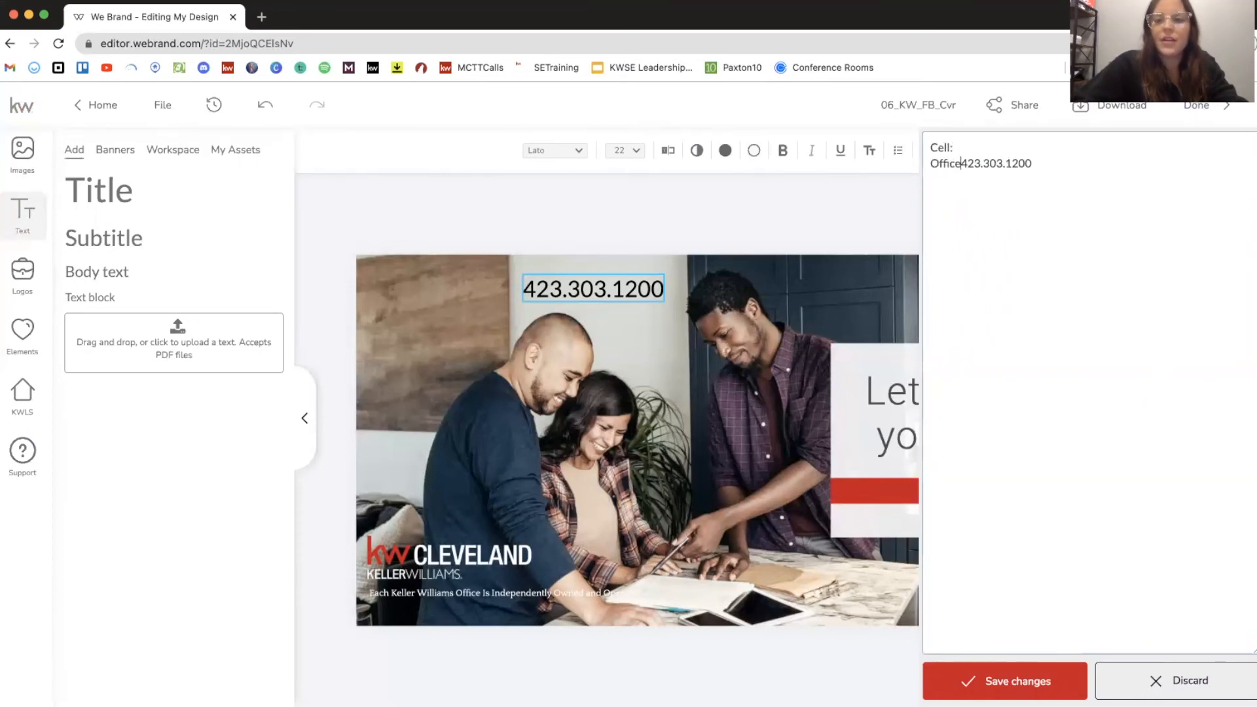
{"action": "type", "text": "  42"}
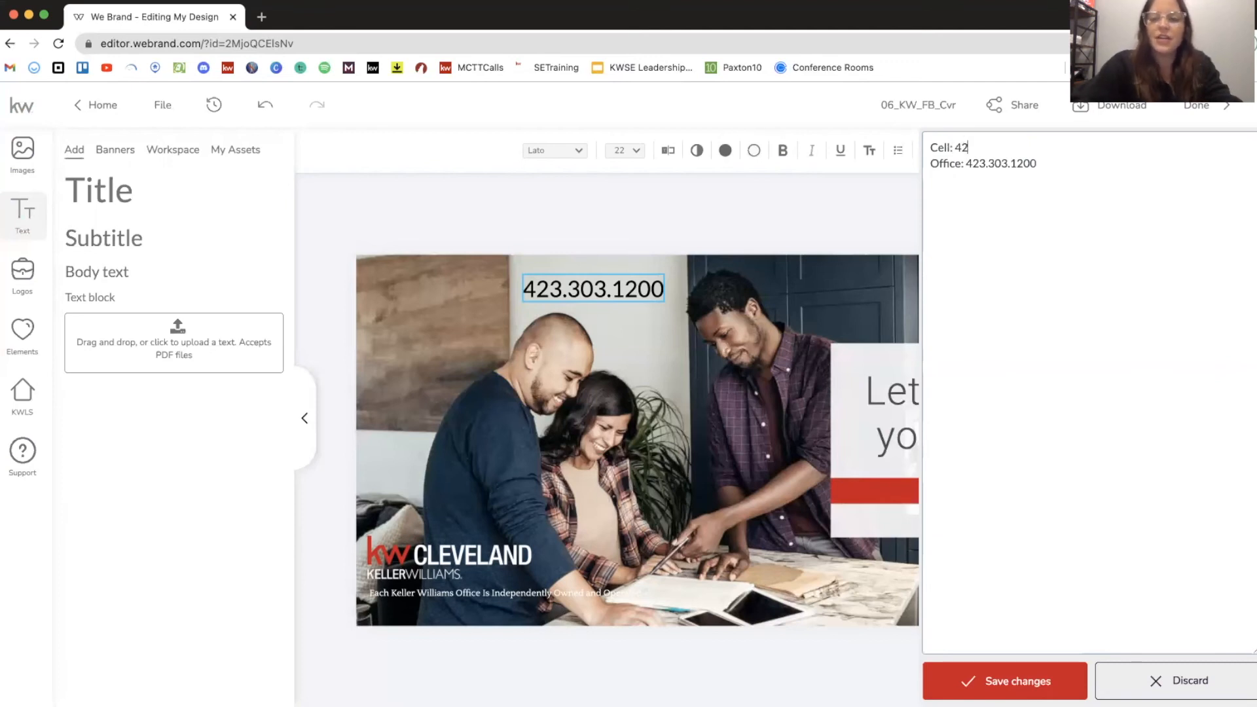
{"action": "type", "text": "3.555.5555"}
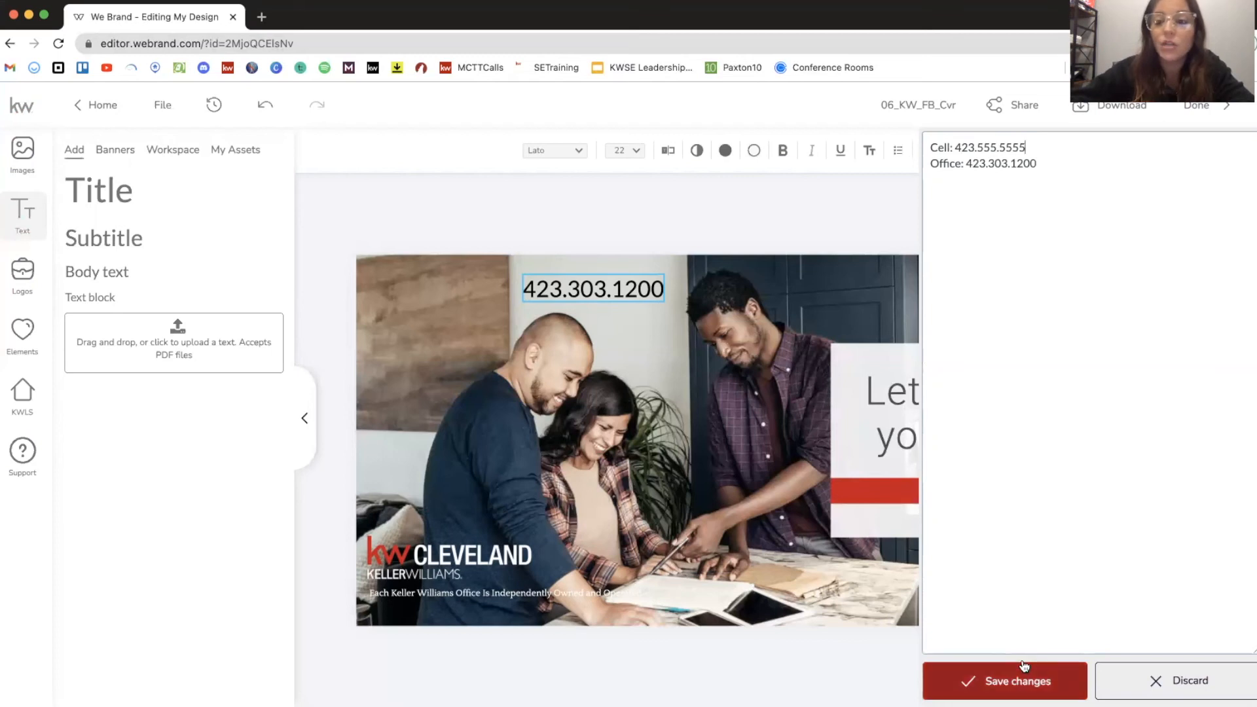
{"action": "left_click", "coordinate": [1017, 681]}
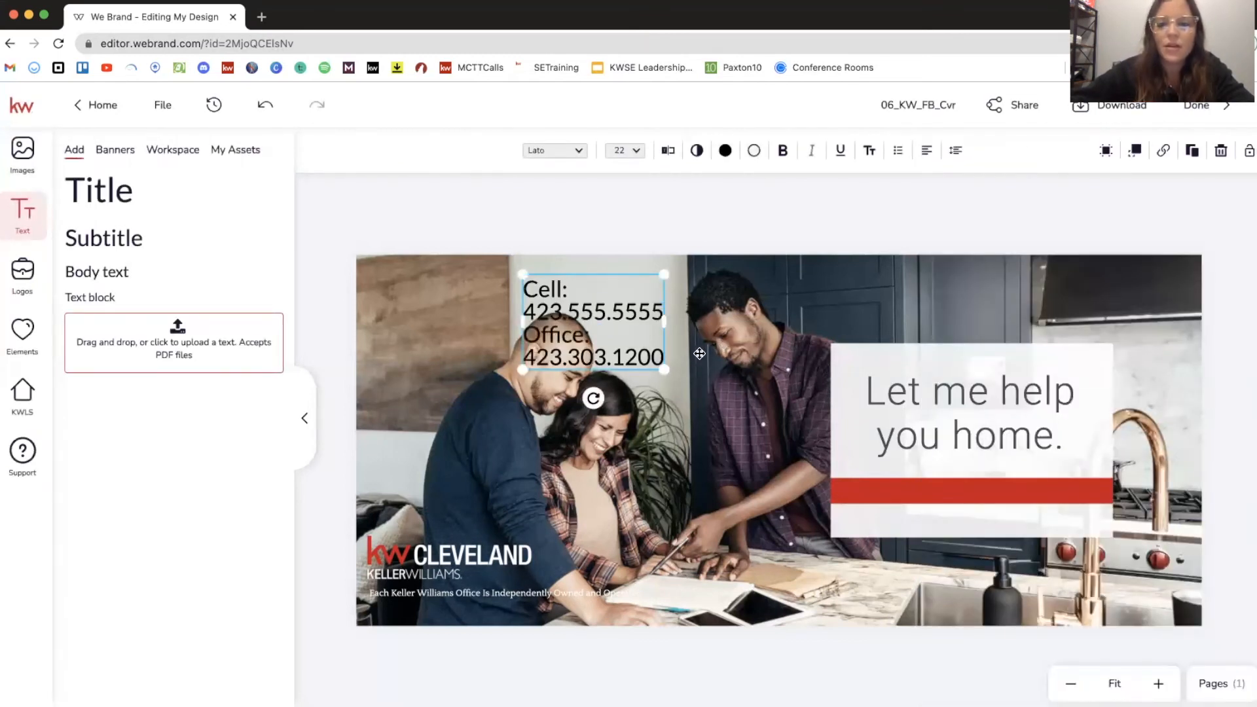
Step: Widen the phone text box so each number fits on one line, and set its fill color to white
{"action": "left_click_drag", "start_coordinate": [665, 323], "coordinate": [747, 307]}
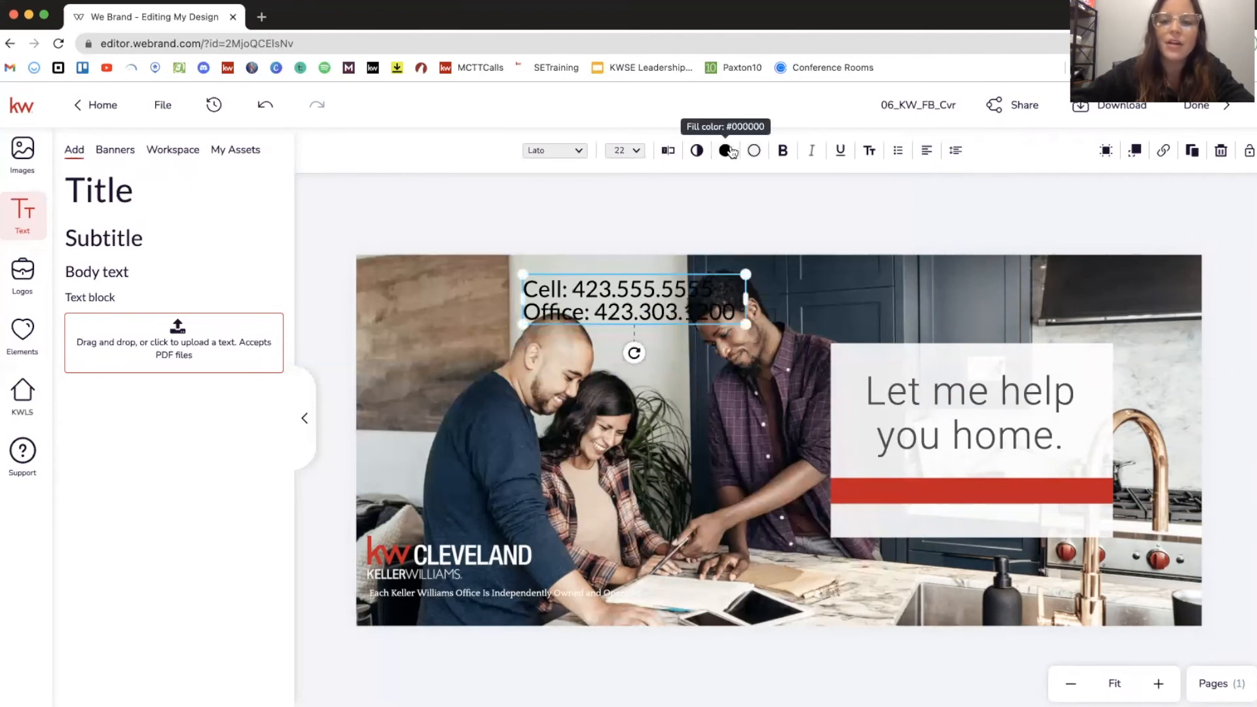
{"action": "left_click", "coordinate": [725, 150]}
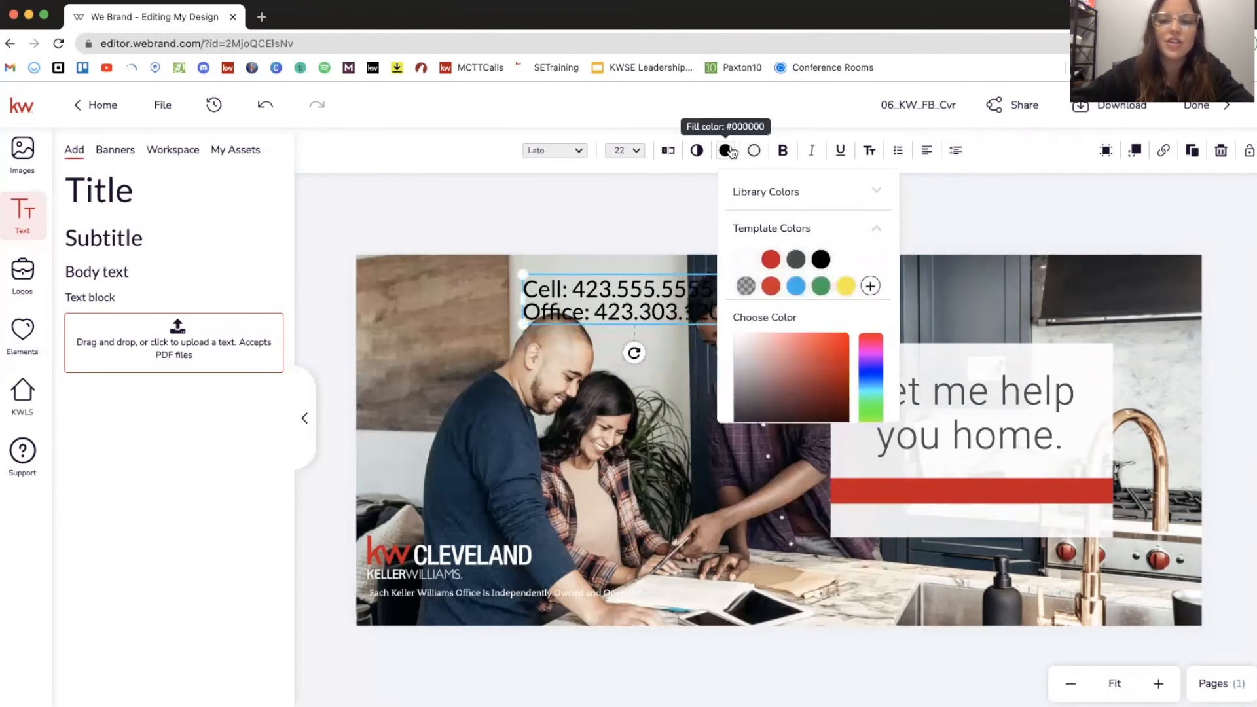
{"action": "left_click", "coordinate": [756, 257]}
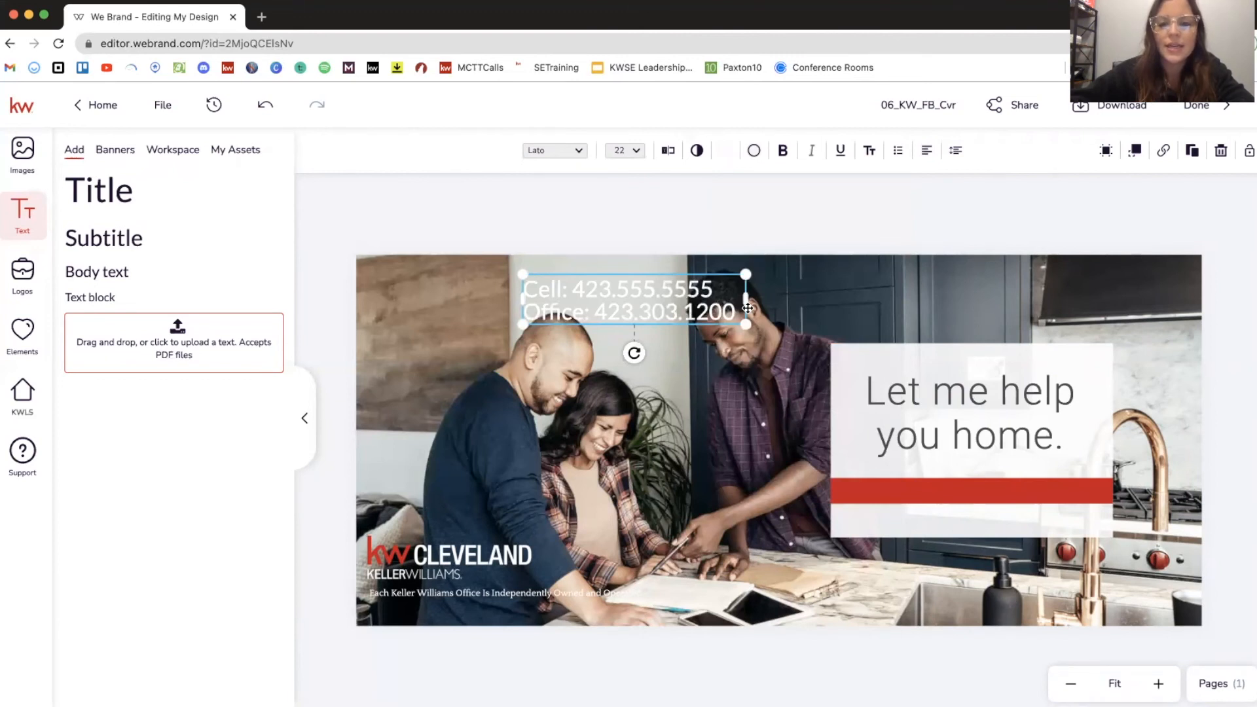
Step: Shrink the two-line phone text and move it beside the KW Cleveland logo above the disclaimer
{"action": "left_click_drag", "start_coordinate": [745, 325], "coordinate": [653, 300]}
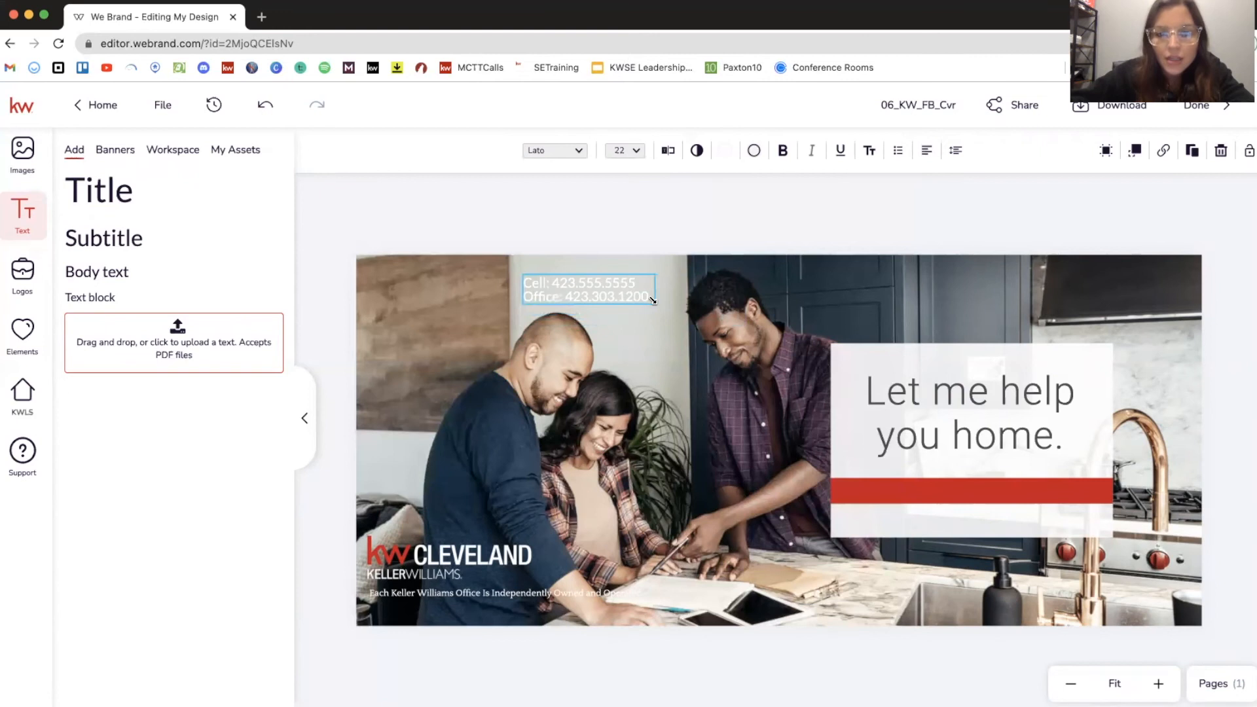
{"action": "left_click", "coordinate": [647, 218]}
{"action": "left_click_drag", "start_coordinate": [604, 277], "coordinate": [634, 562]}
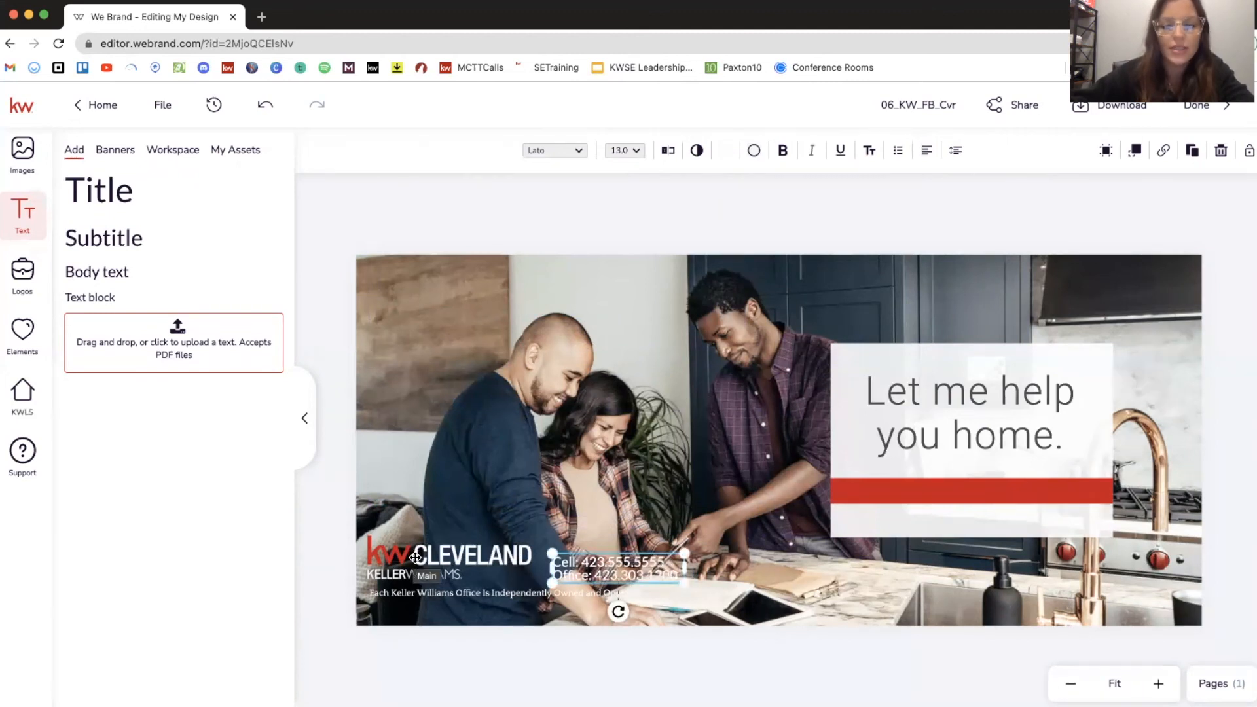
Step: Move the KW Cleveland logo to the cover's upper-left corner and place the phone text directly beneath it
{"action": "left_click", "coordinate": [415, 555]}
{"action": "left_click_drag", "start_coordinate": [404, 414], "coordinate": [417, 287]}
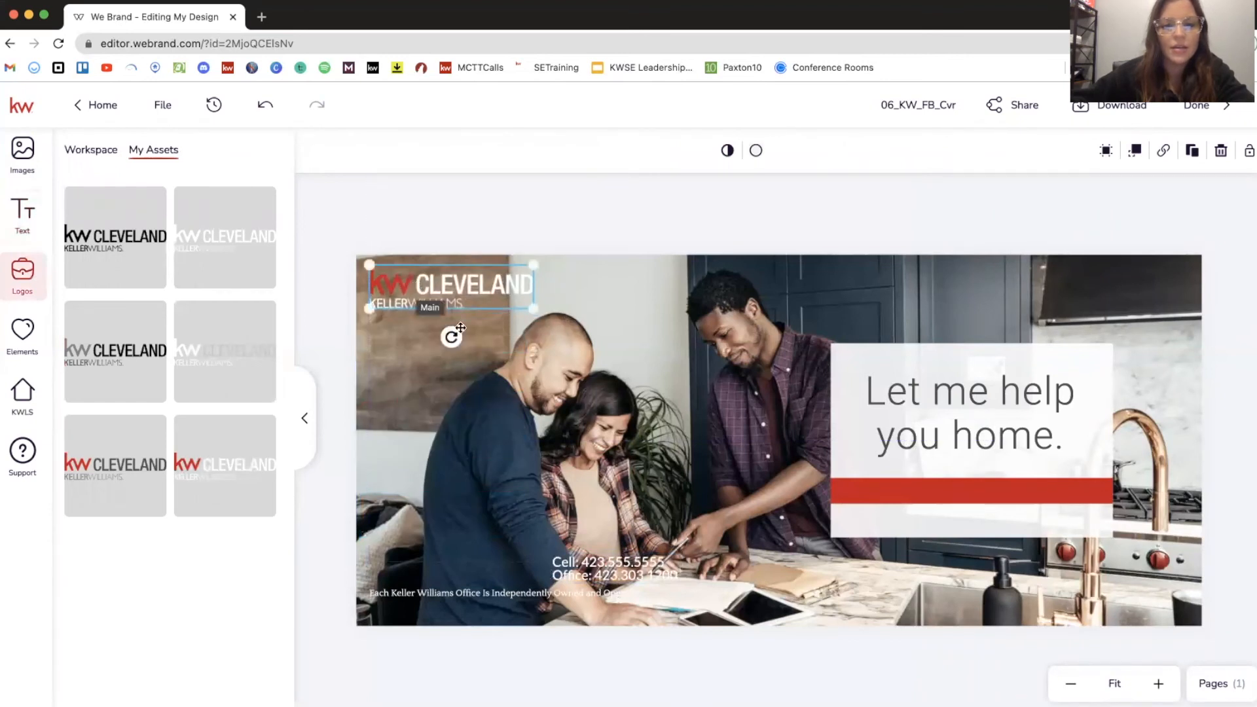
{"action": "left_click", "coordinate": [608, 565]}
{"action": "left_click_drag", "start_coordinate": [507, 482], "coordinate": [415, 326]}
{"action": "left_click_drag", "start_coordinate": [415, 328], "coordinate": [417, 332]}
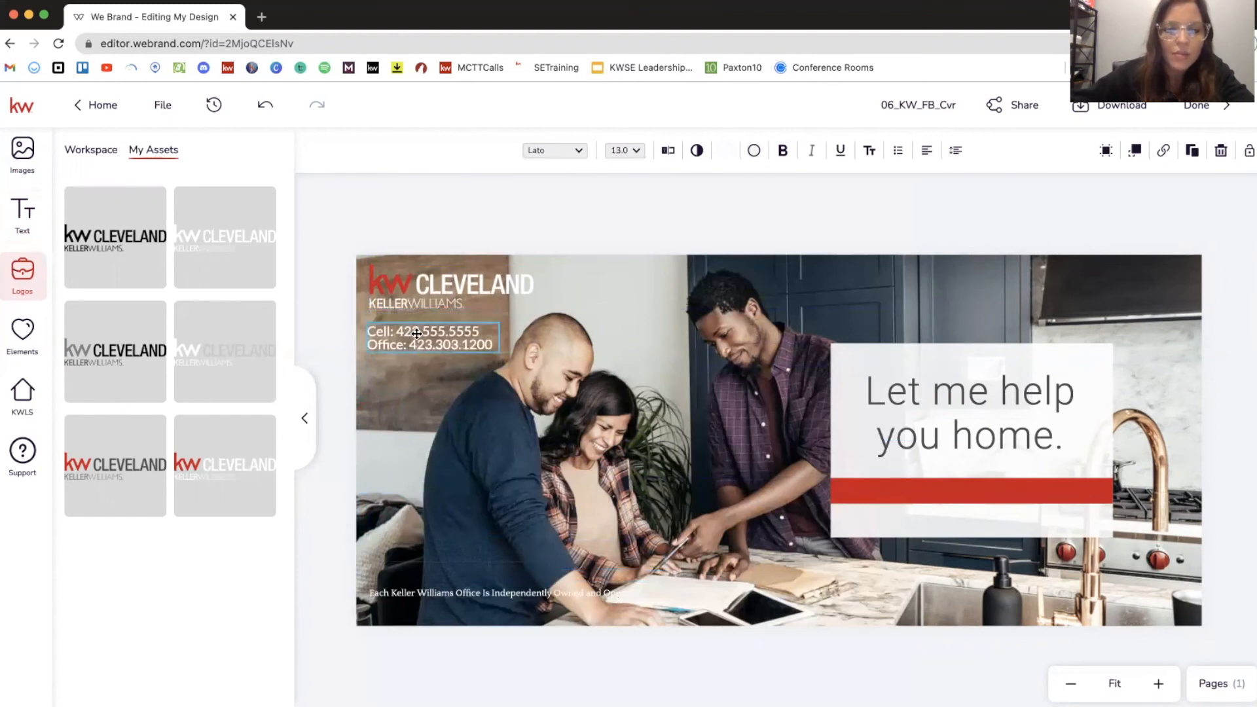
{"action": "left_click", "coordinate": [610, 224]}
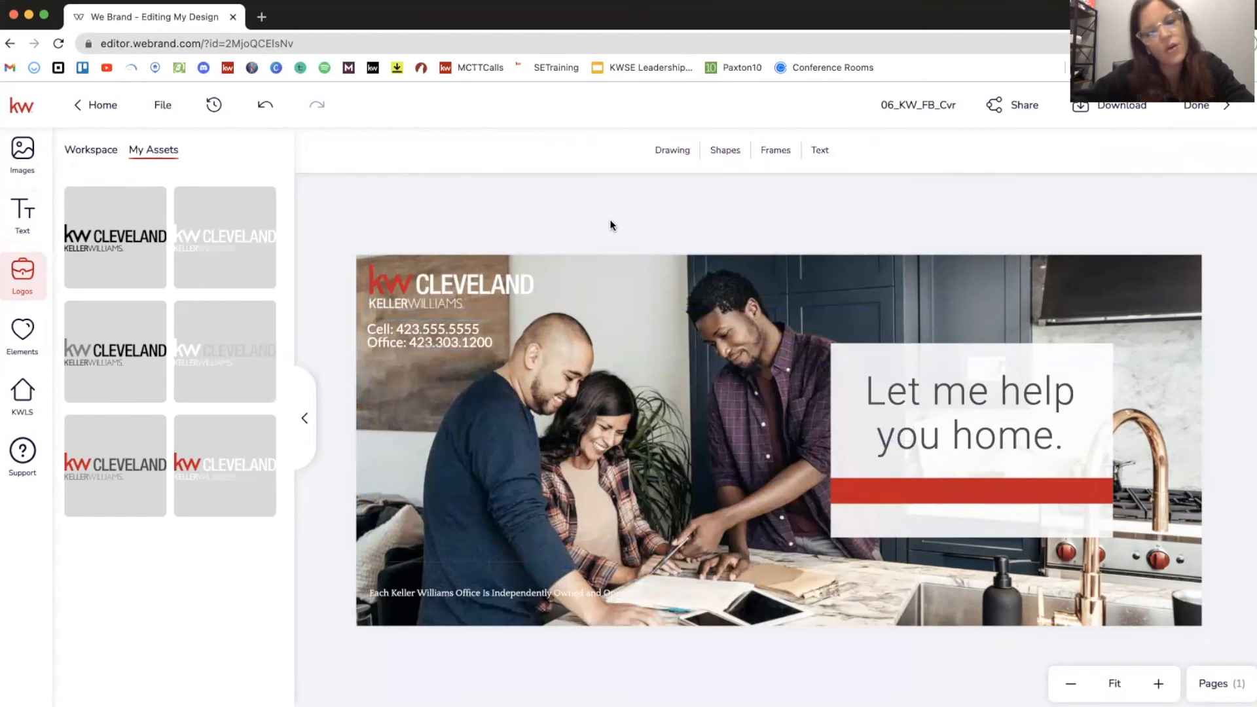
{"action": "left_click", "coordinate": [468, 344]}
{"action": "left_click", "coordinate": [468, 343]}
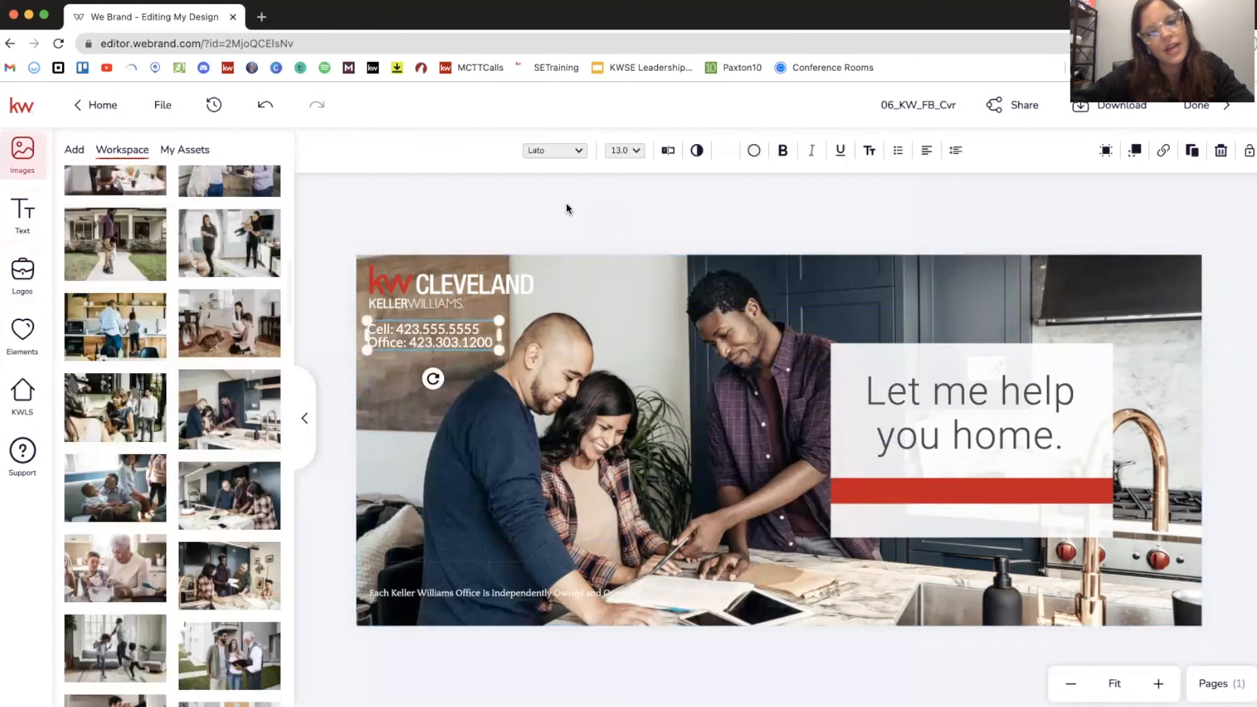
{"action": "left_click", "coordinate": [566, 202]}
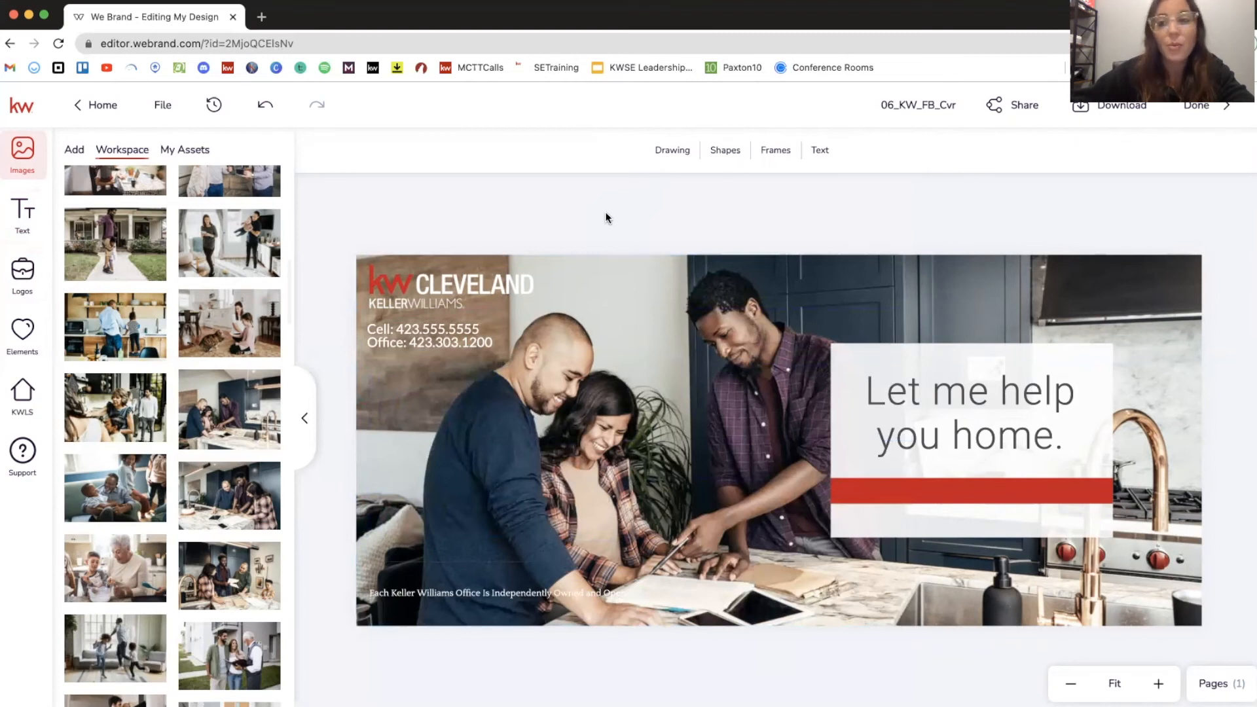
Step: Look through the workspace logo folders and open the Misc folder
{"action": "left_click", "coordinate": [34, 286]}
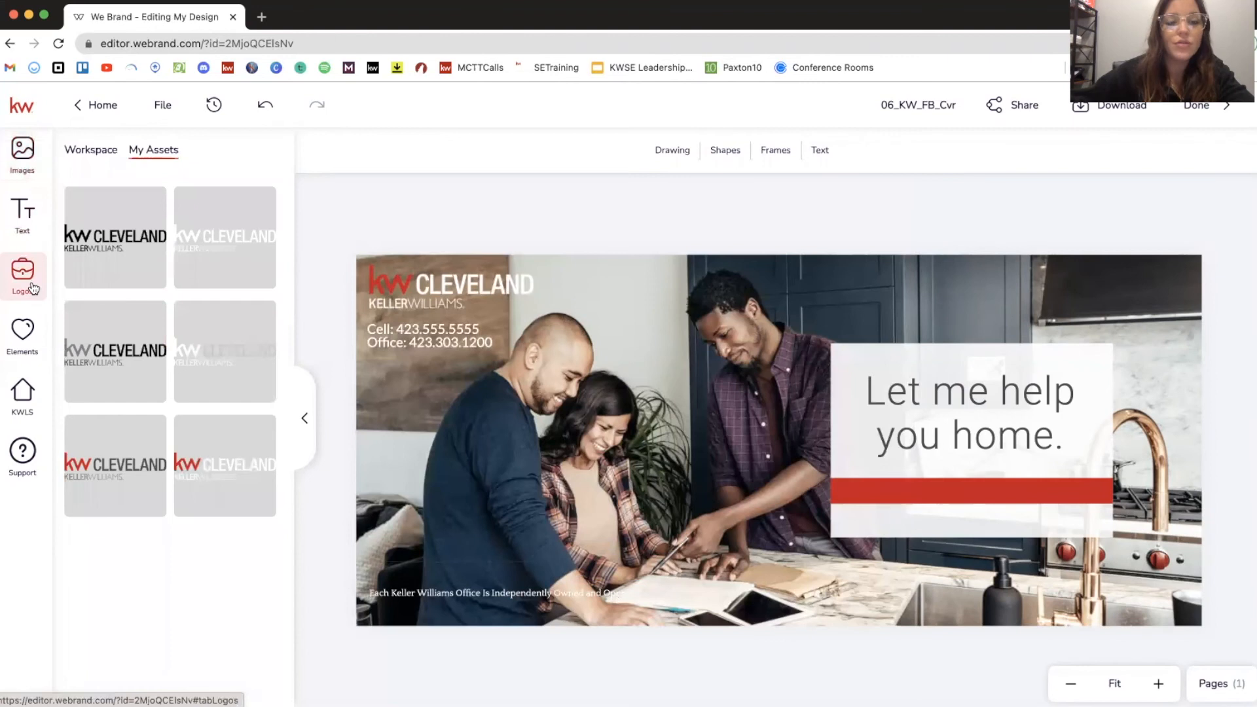
{"action": "left_click", "coordinate": [95, 151]}
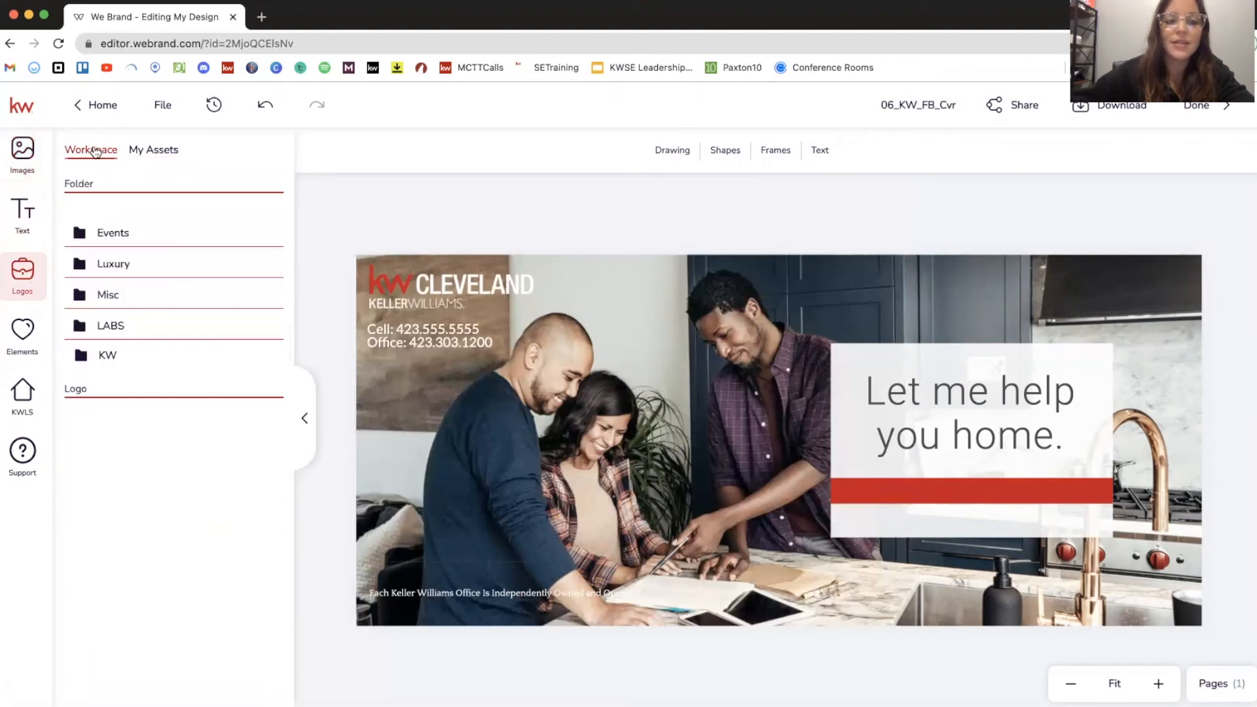
{"action": "left_click", "coordinate": [87, 296]}
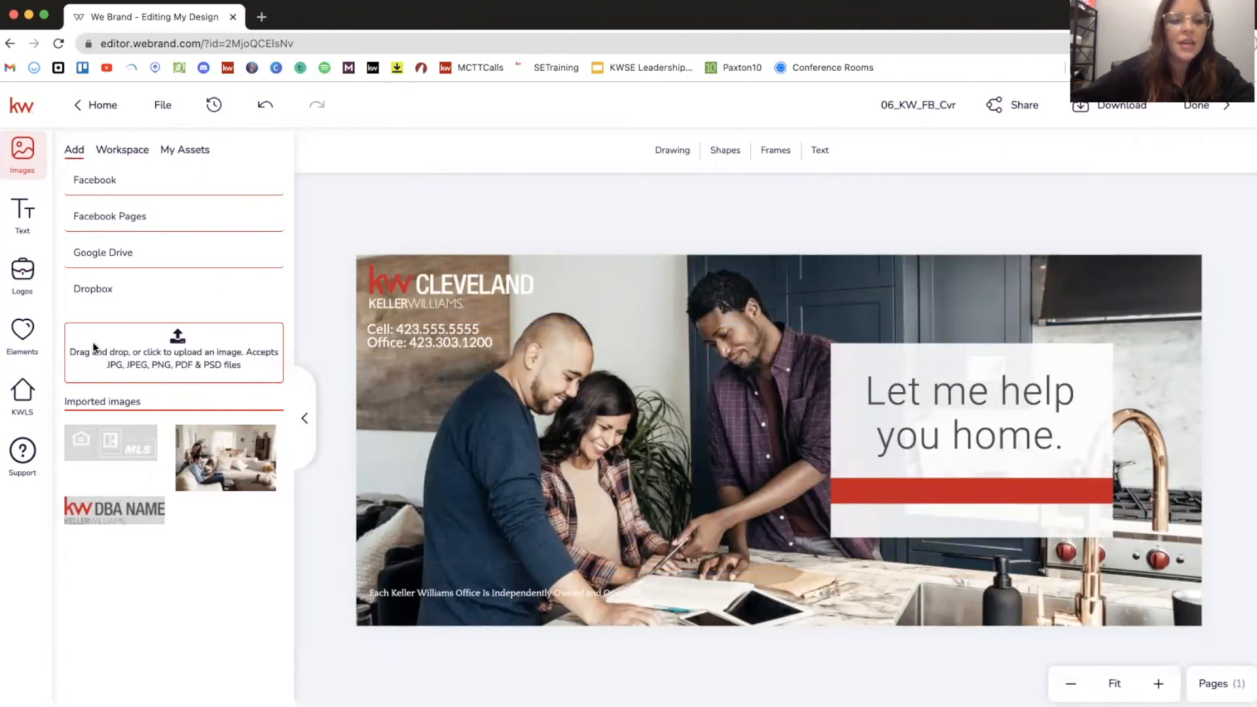
Step: Upload the black REALTOR, MLS and Equal Housing logo image from the computer and add it to the cover
{"action": "left_click", "coordinate": [177, 359]}
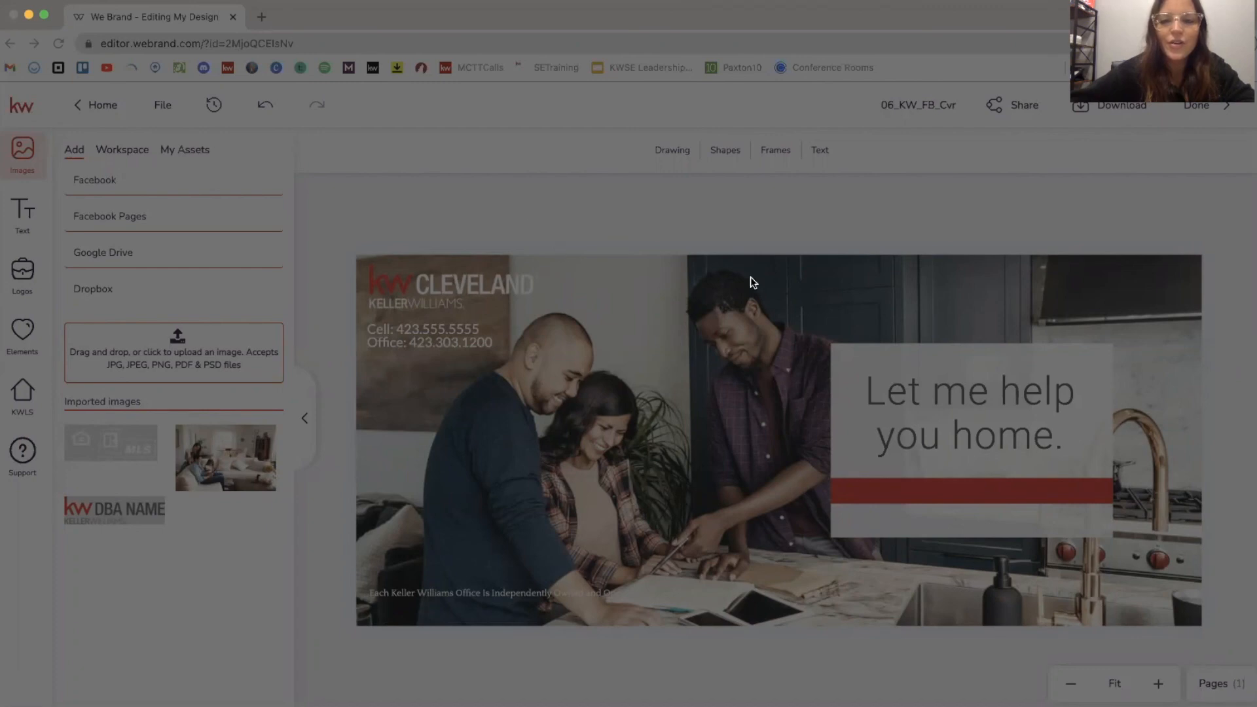
{"action": "double_click", "coordinate": [532, 257]}
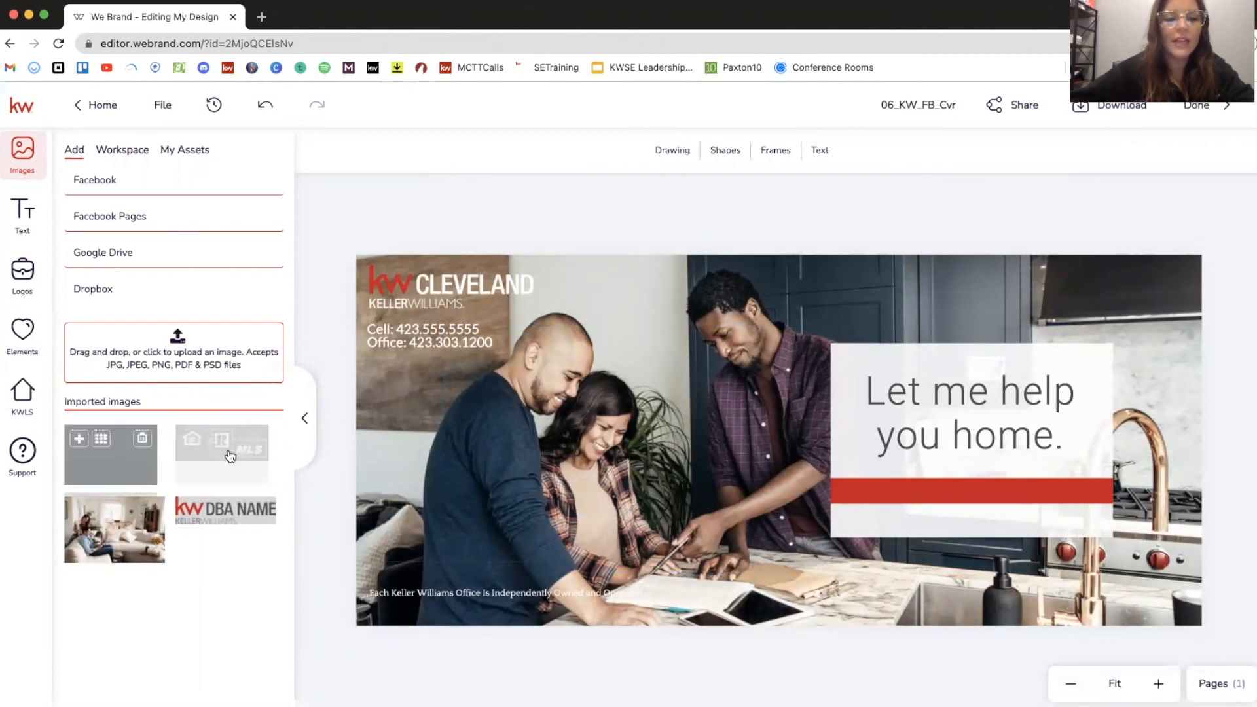
{"action": "left_click", "coordinate": [94, 466]}
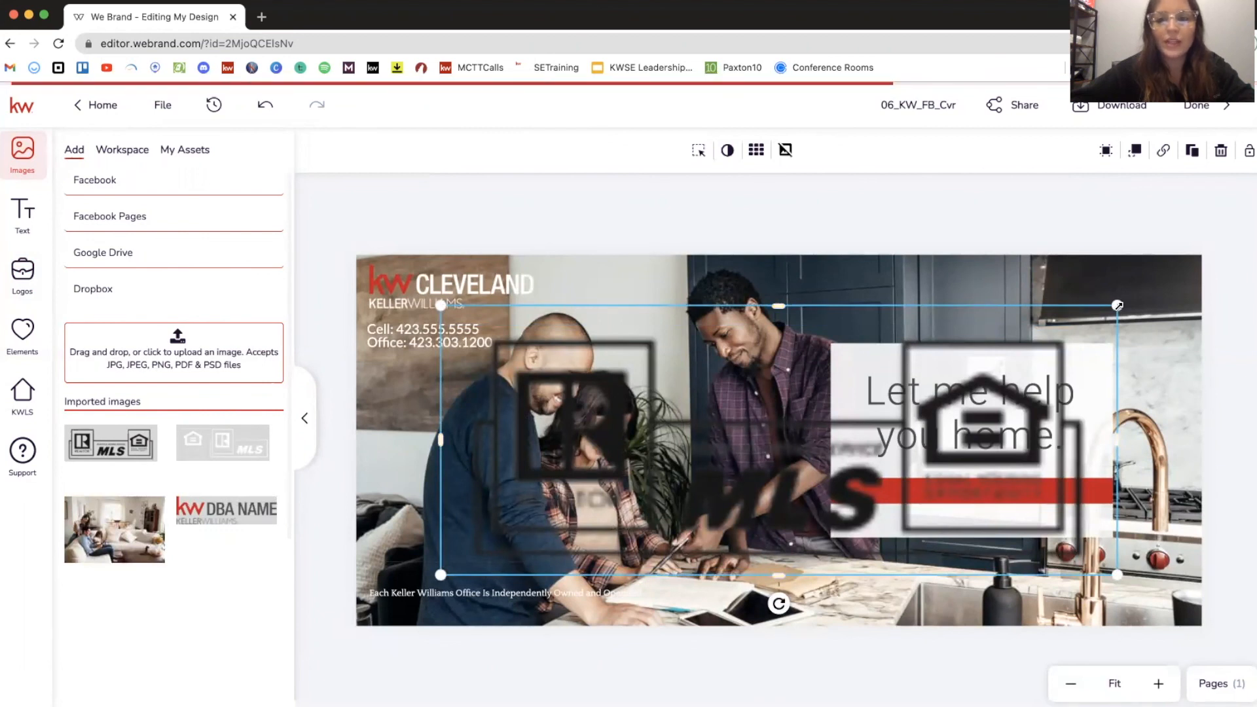
Step: Try to shrink the black REALTOR, MLS and Equal Housing logo to a small size just above the disclaimer
{"action": "left_click_drag", "start_coordinate": [1118, 305], "coordinate": [580, 463]}
{"action": "key", "text": "super+z"}
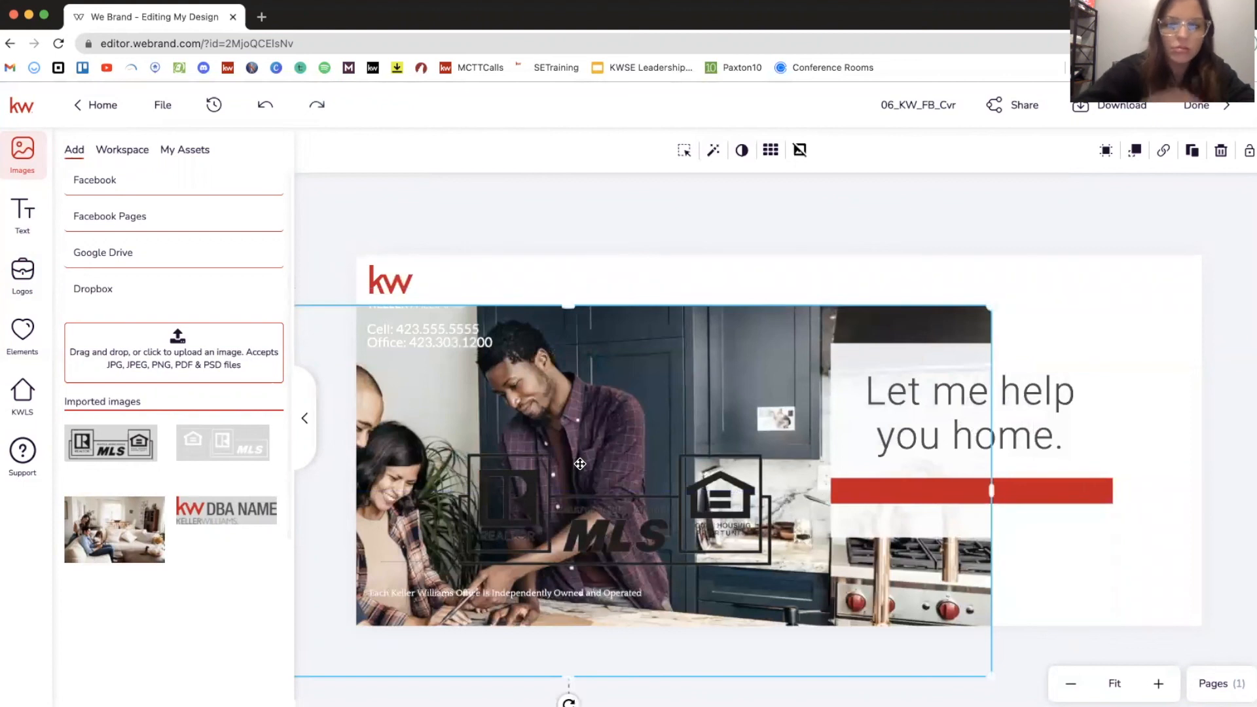
{"action": "left_click", "coordinate": [584, 513]}
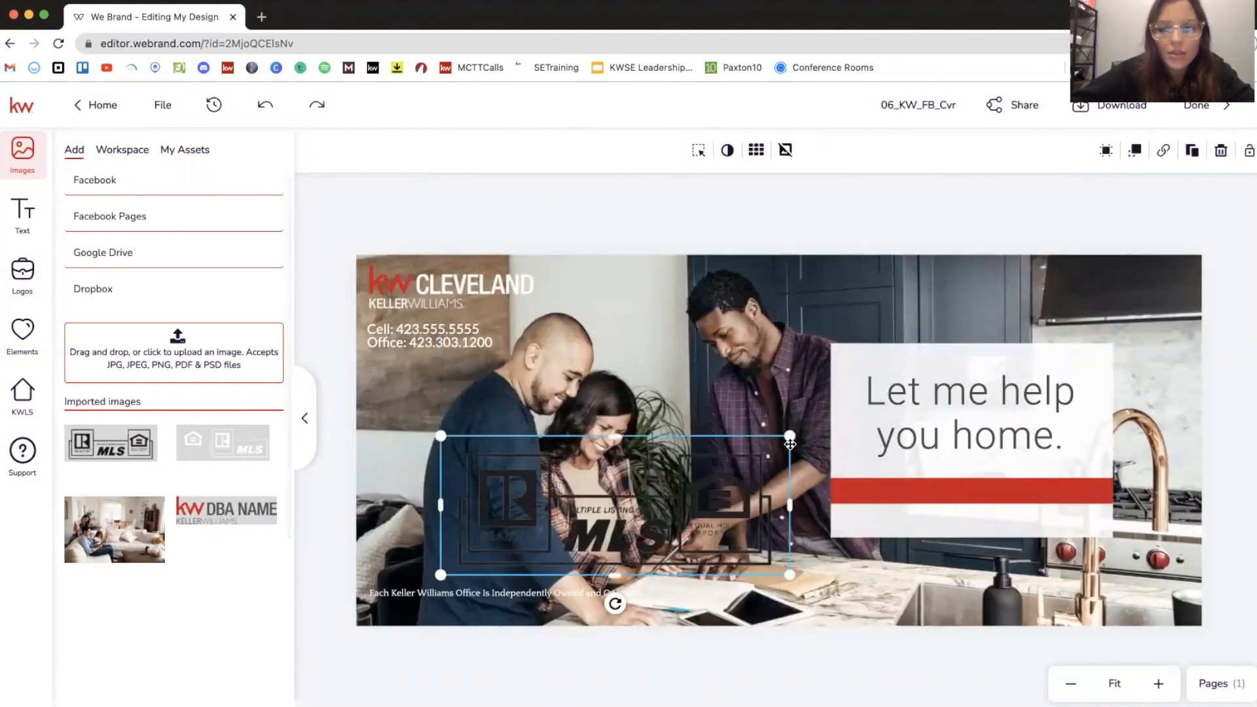
{"action": "left_click_drag", "start_coordinate": [791, 435], "coordinate": [576, 520]}
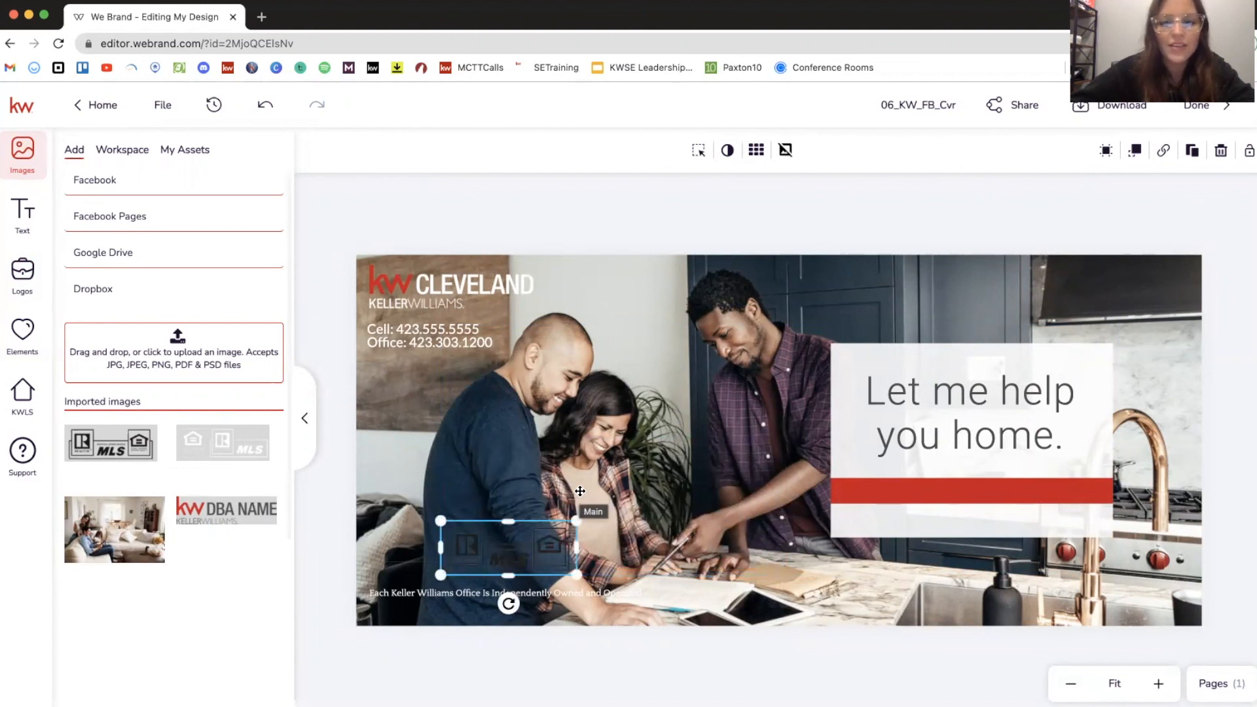
Step: Replace the black REALTOR/MLS/Equal Housing logo with the imported white version, shrunk and placed above the disclaimer in the cover's lower-left corner
{"action": "key", "text": "Delete"}
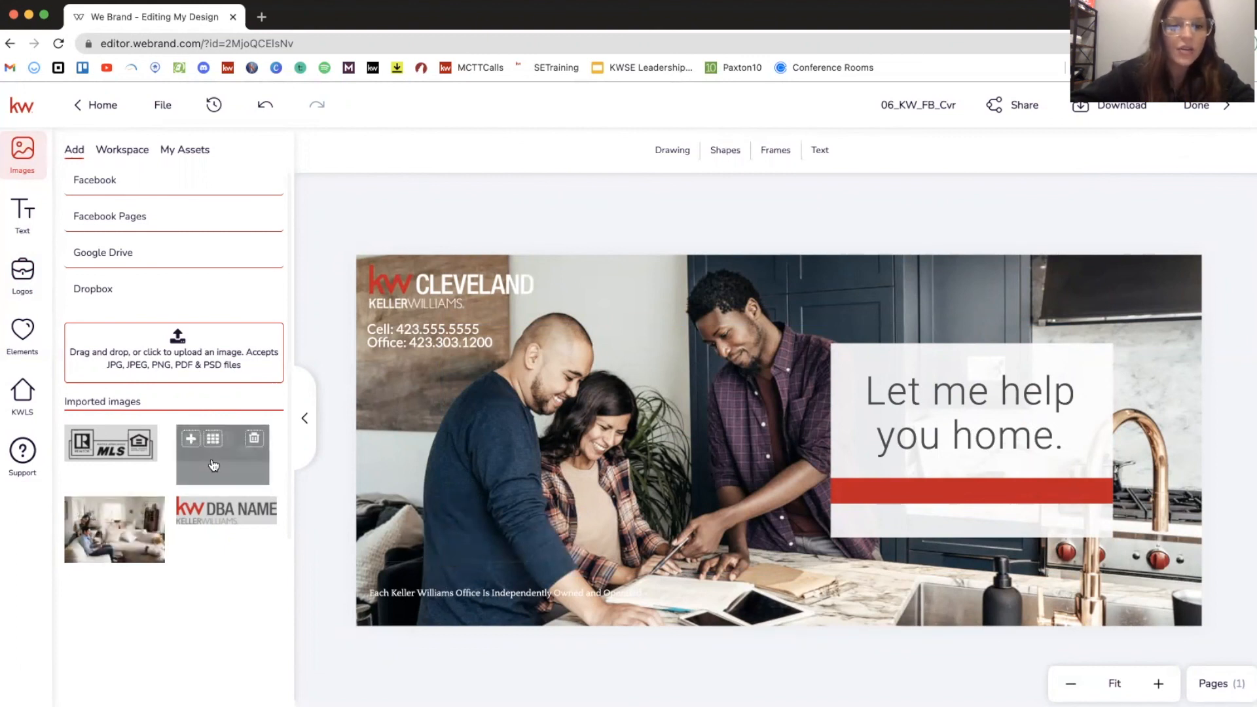
{"action": "left_click", "coordinate": [190, 447]}
{"action": "left_click_drag", "start_coordinate": [1007, 292], "coordinate": [669, 509]}
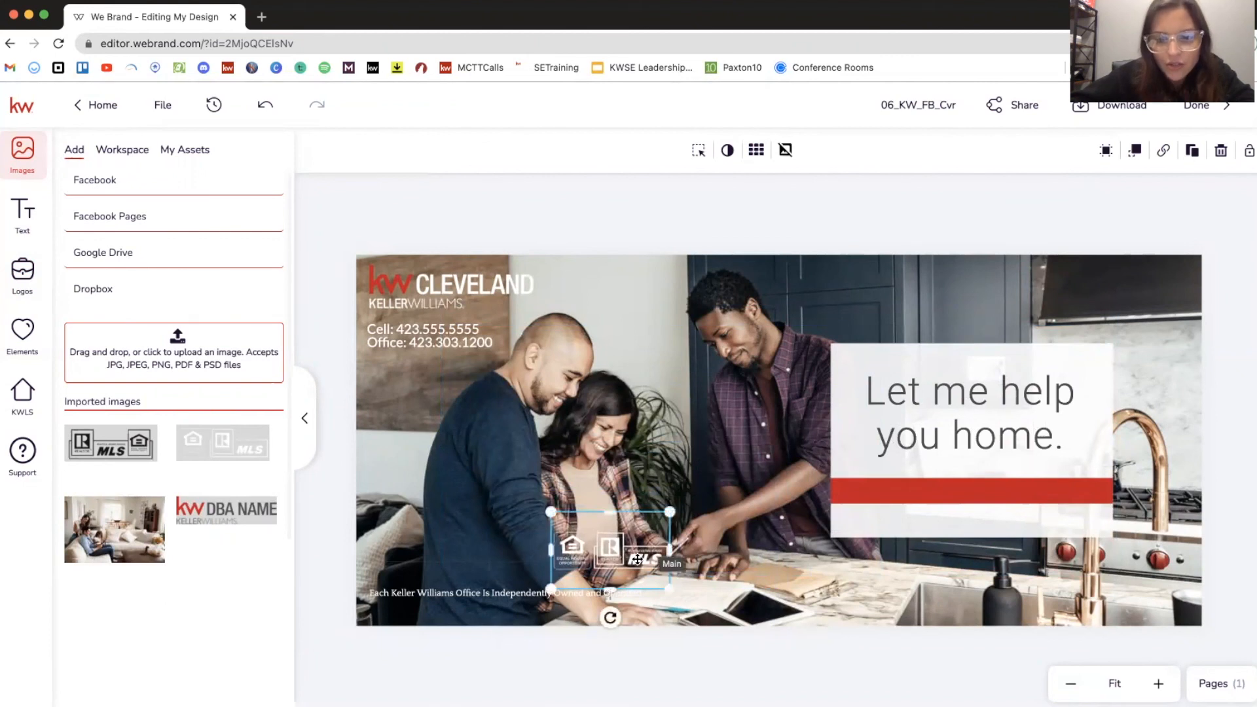
{"action": "left_click_drag", "start_coordinate": [609, 556], "coordinate": [427, 568]}
{"action": "left_click_drag", "start_coordinate": [487, 520], "coordinate": [448, 564]}
{"action": "left_click", "coordinate": [702, 208]}
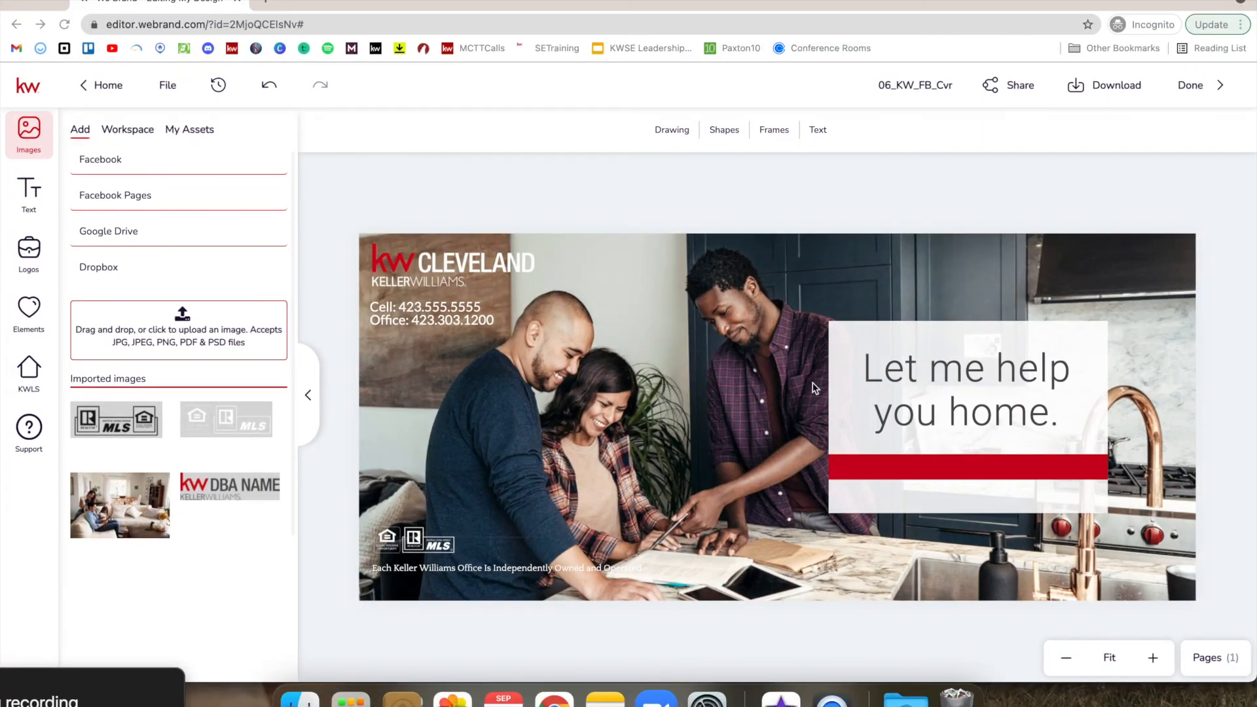
Step: Download page 1 of the finished cover as a PNG without a transparent background
{"action": "left_click", "coordinate": [1116, 94]}
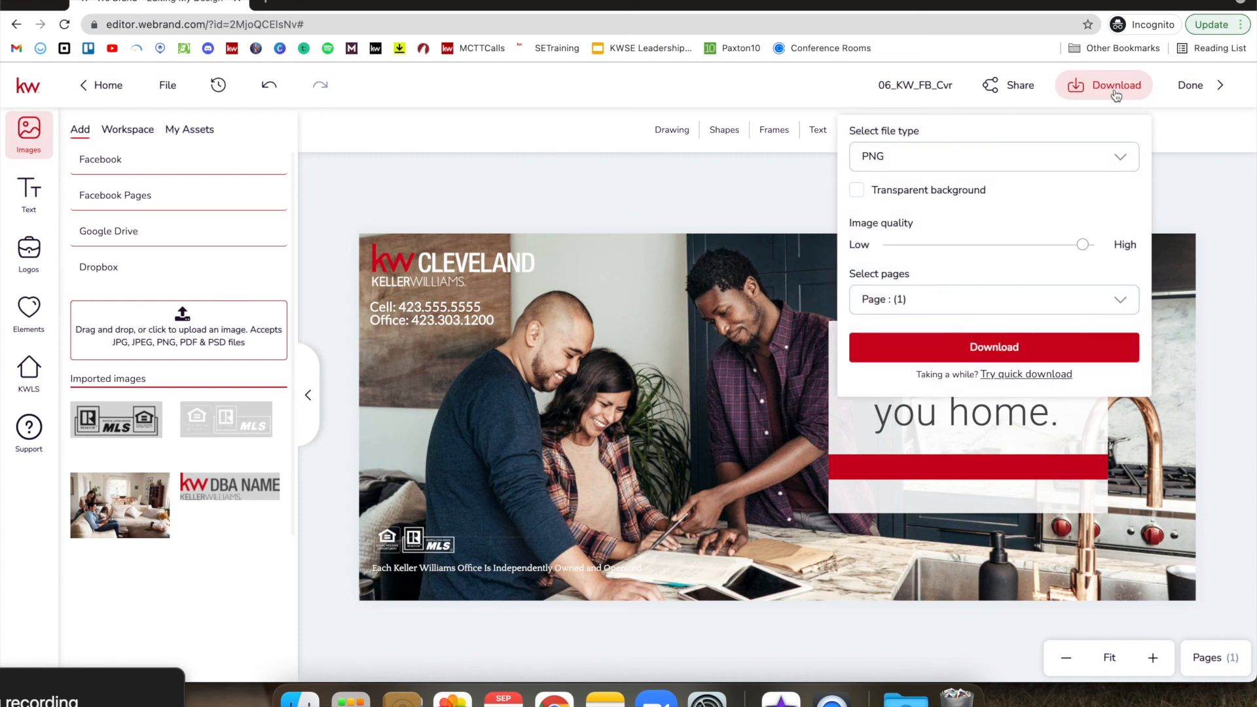
{"action": "left_click", "coordinate": [1062, 164]}
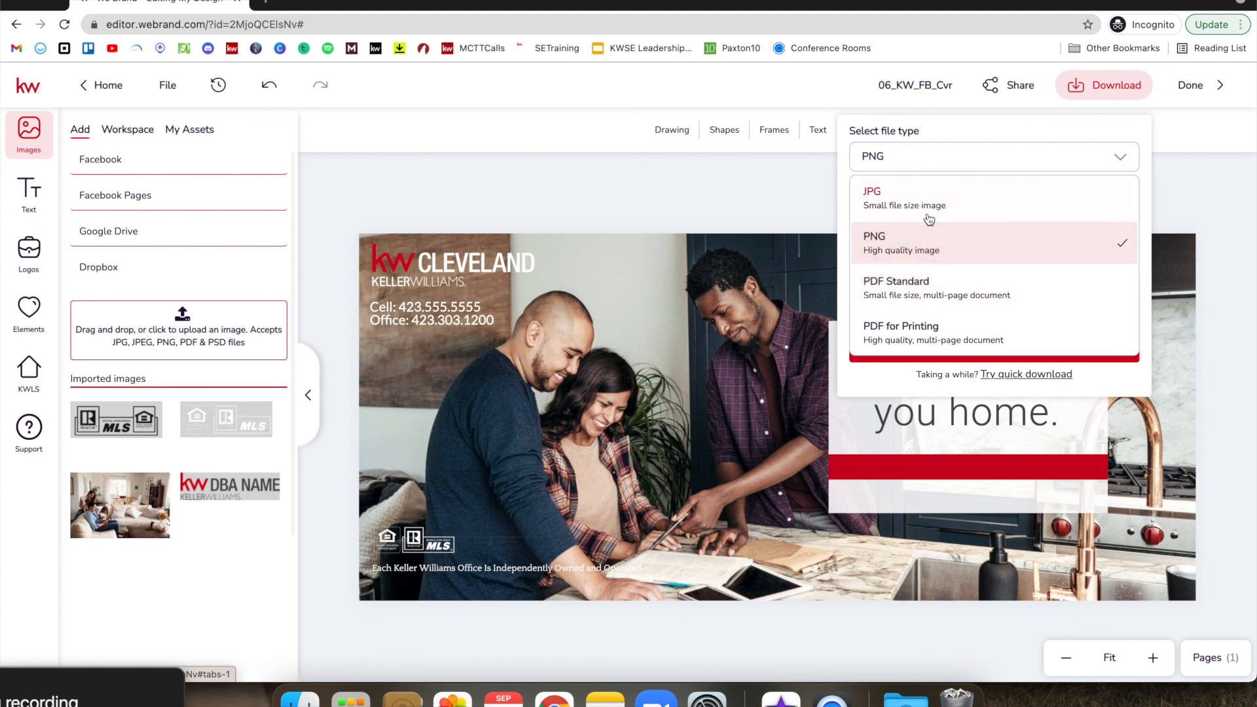
{"action": "left_click", "coordinate": [962, 242]}
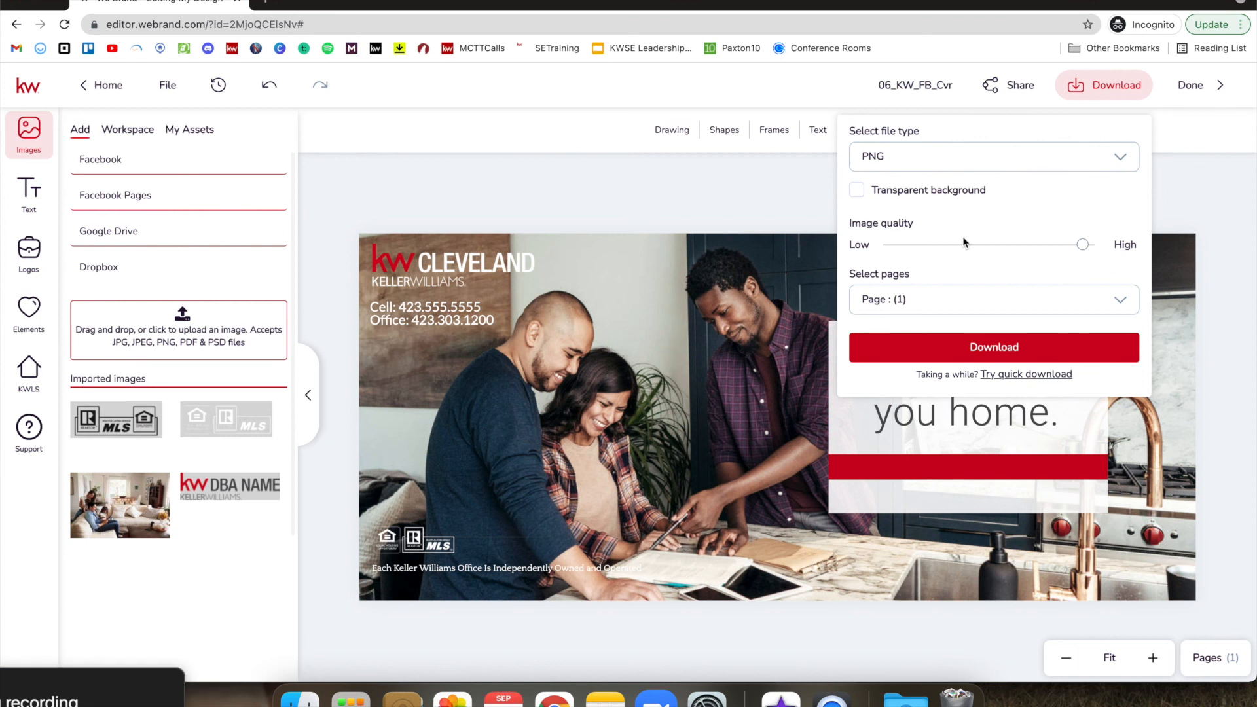
{"action": "left_click", "coordinate": [975, 351]}
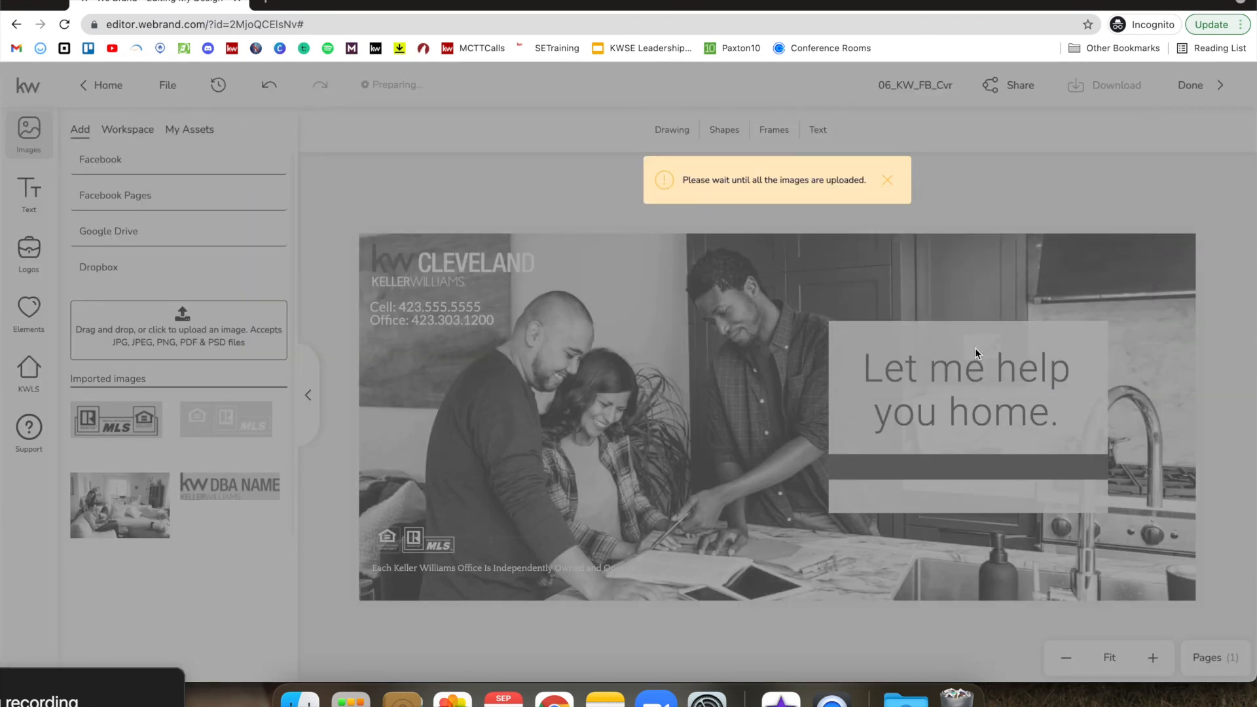